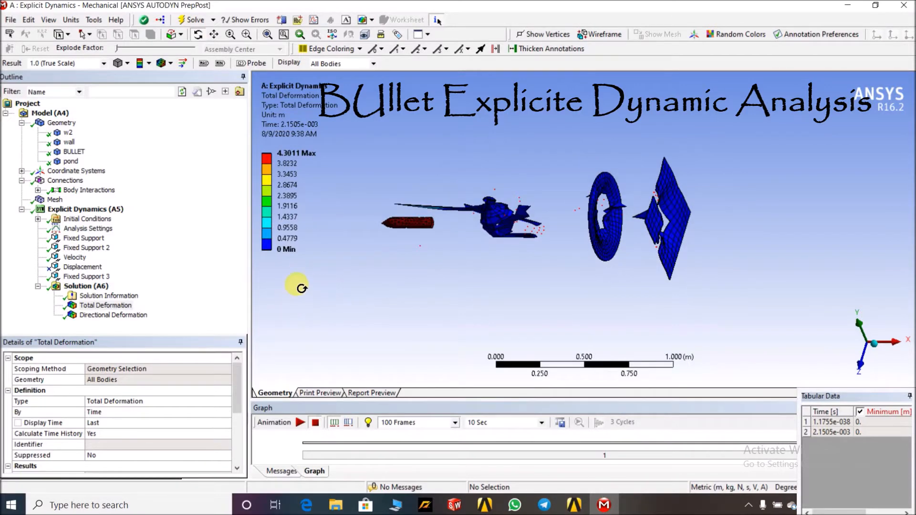
Play the Total Deformation animation and examine the bullet's impact on the pot and both plates from several angles.
left_click_drag(303, 290, 461, 275)
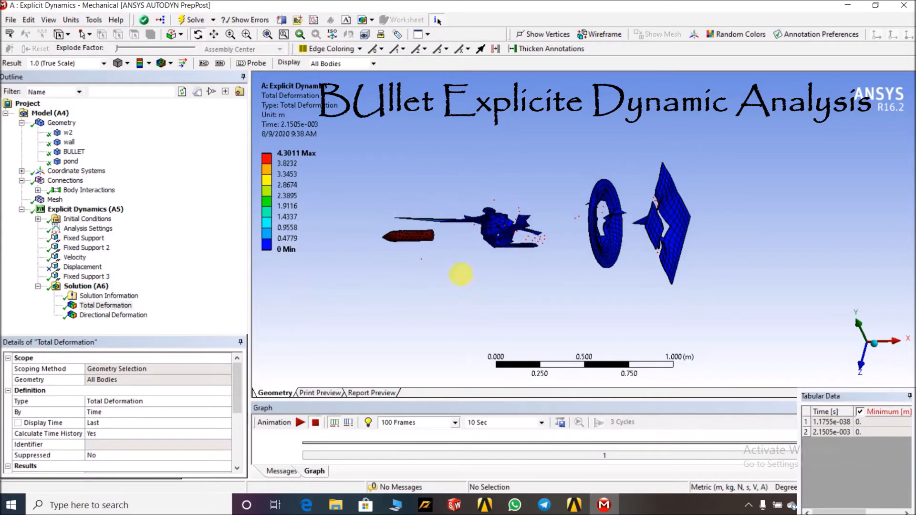
scroll(376, 283, "down", 3)
left_click(300, 422)
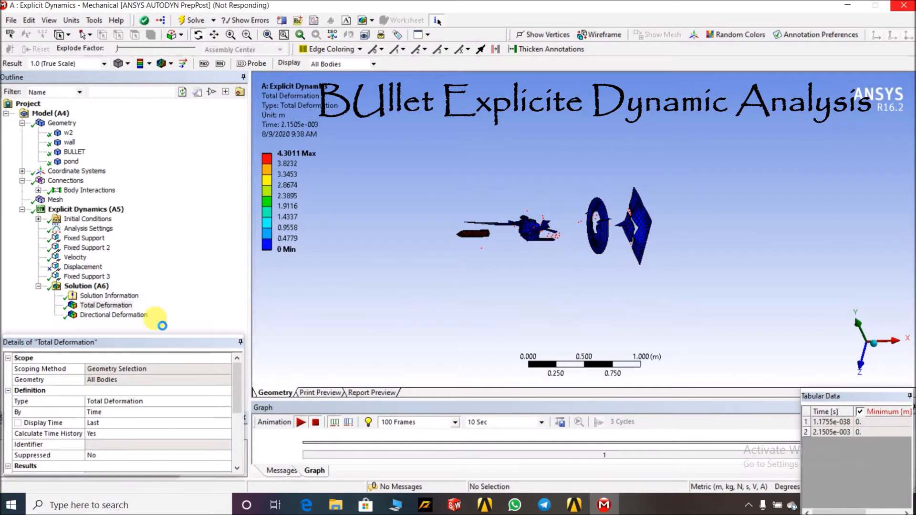
left_click_drag(391, 266, 414, 273)
left_click_drag(700, 226, 721, 234)
scroll(433, 278, "up", 2)
scroll(433, 278, "down", 6)
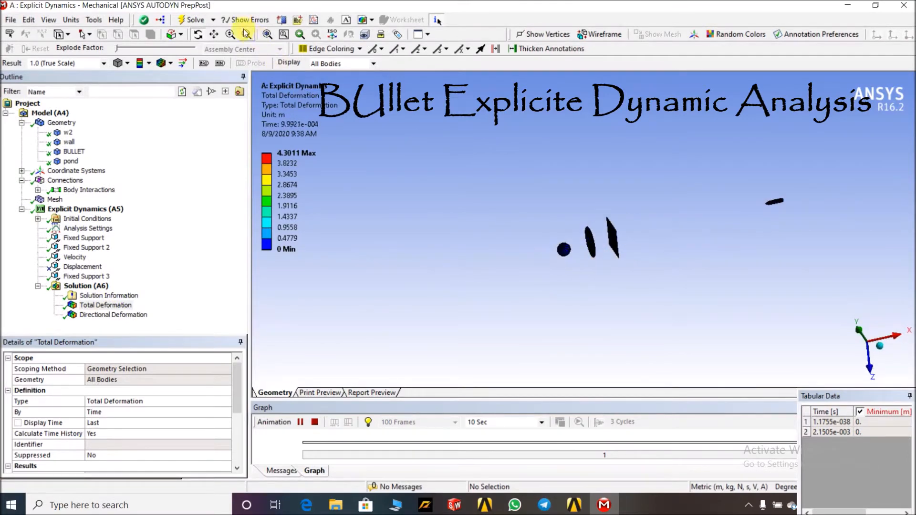
right_click_drag(429, 190, 911, 321)
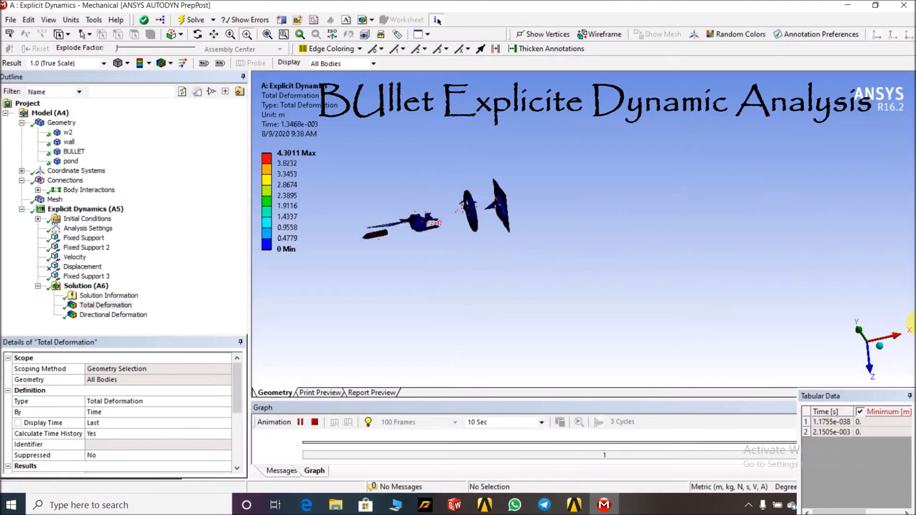
left_click_drag(454, 256, 407, 214)
right_click_drag(357, 139, 485, 220)
left_click_drag(436, 171, 724, 321)
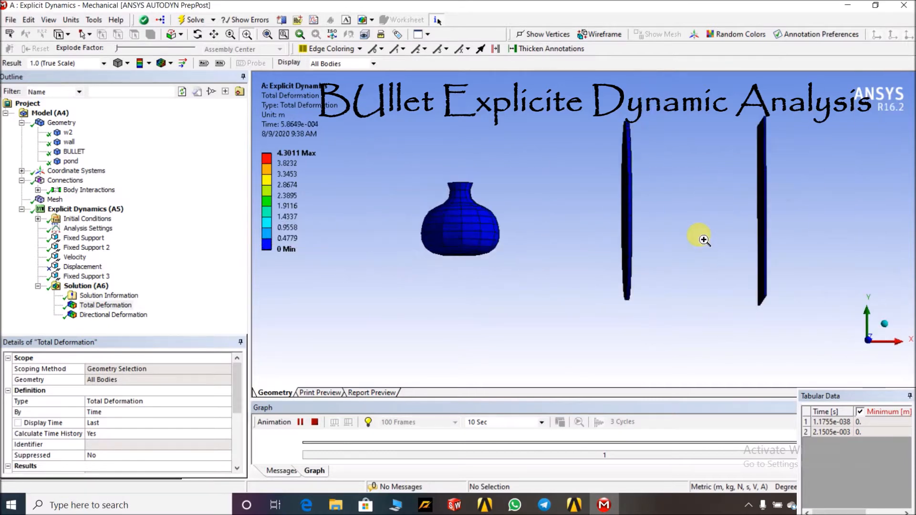
middle_click_drag(697, 213, 656, 240)
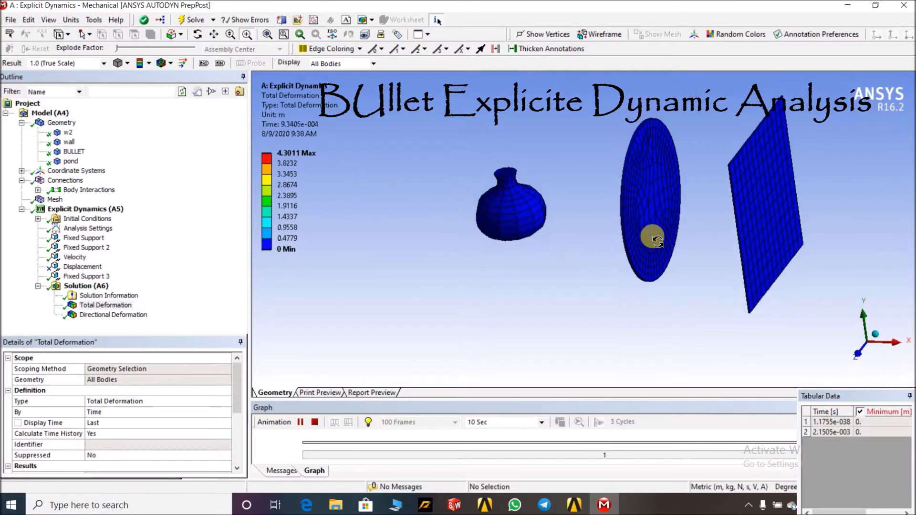
mouse_move(574, 251)
middle_mouse_down()
mouse_move(551, 264)
mouse_move(527, 261)
mouse_move(583, 267)
middle_mouse_up()
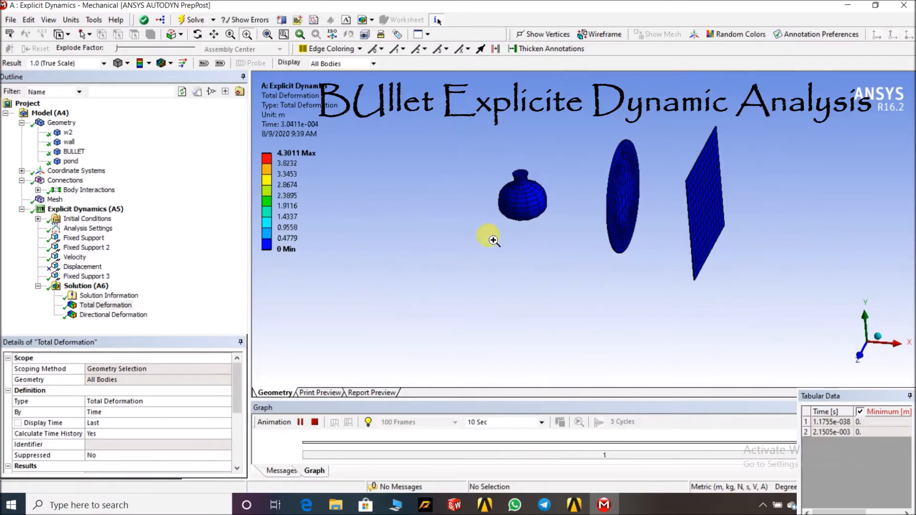
middle_click_drag(554, 184, 534, 166)
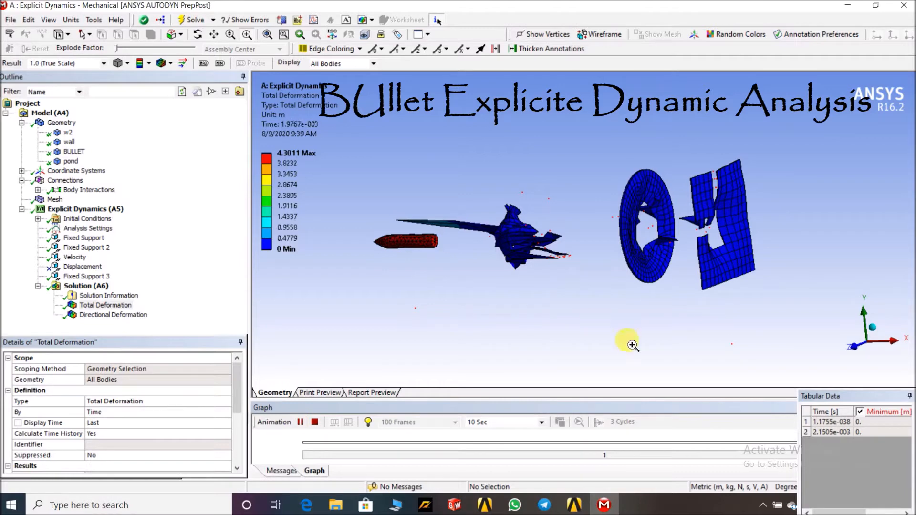
left_click(300, 422)
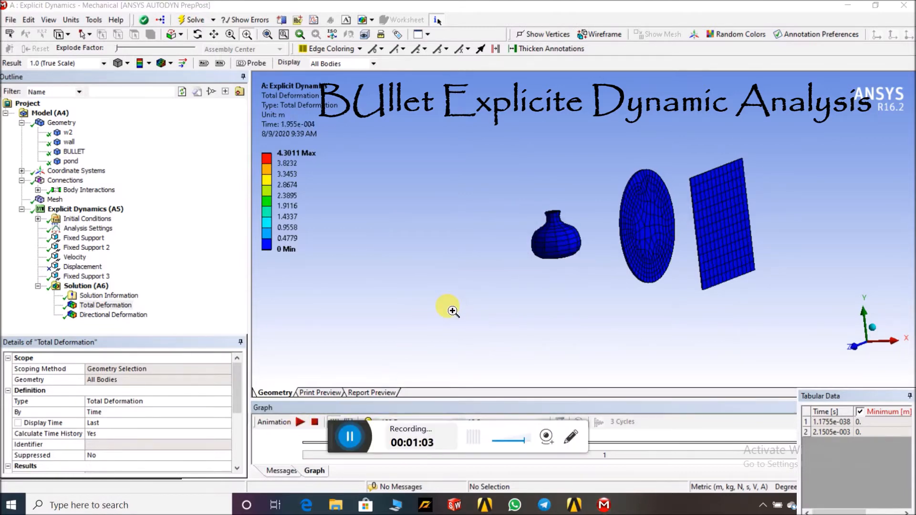
left_click(348, 439)
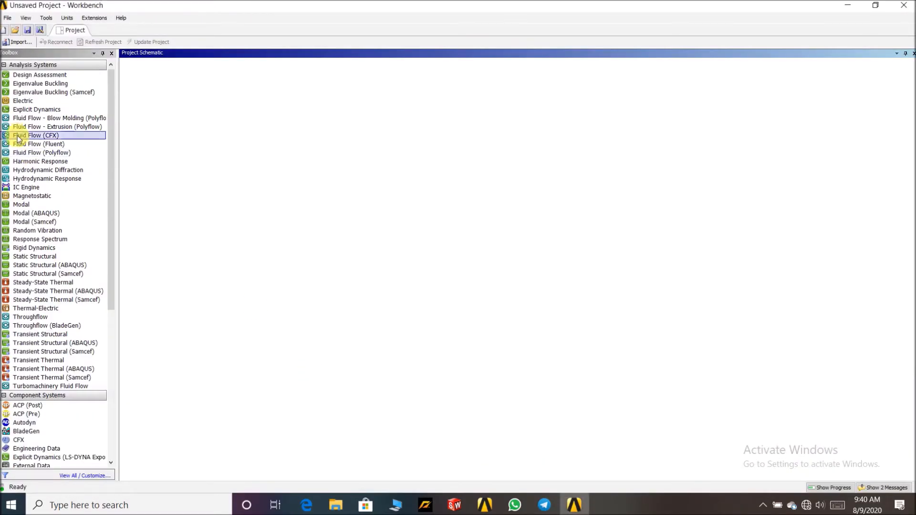
Create an Explicit Dynamics analysis system in the project and open the data sources of its Engineering Data.
double_click(39, 110)
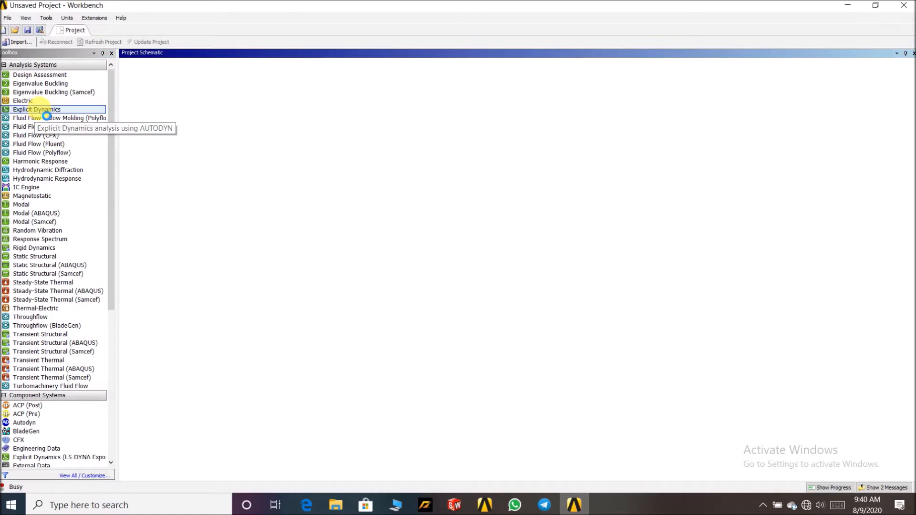
left_click(272, 154)
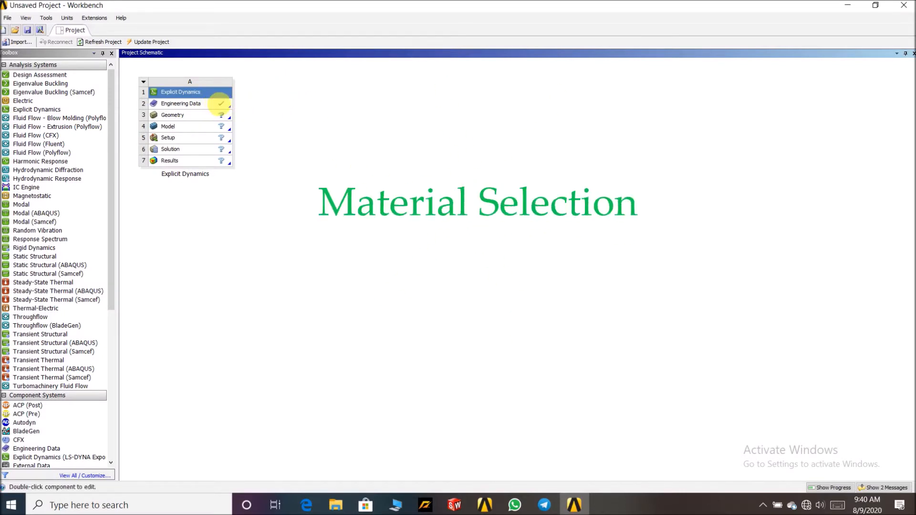
double_click(219, 104)
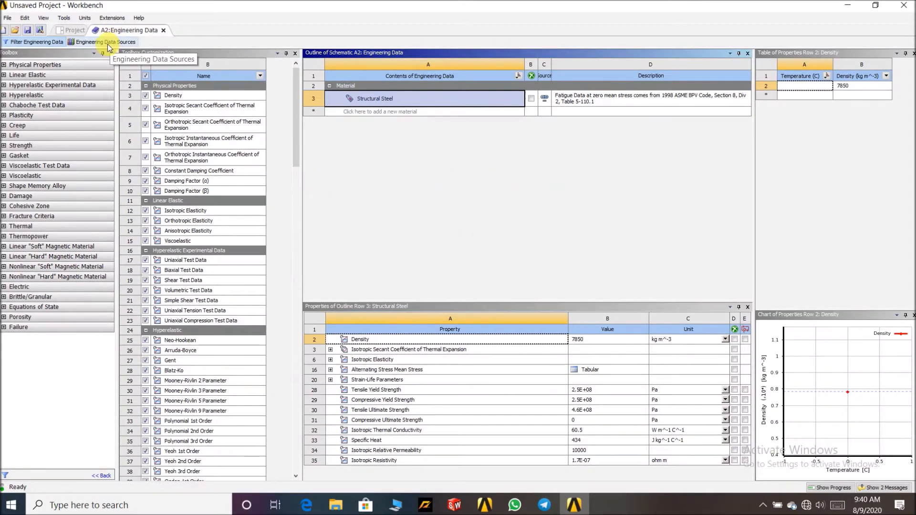
left_click(108, 44)
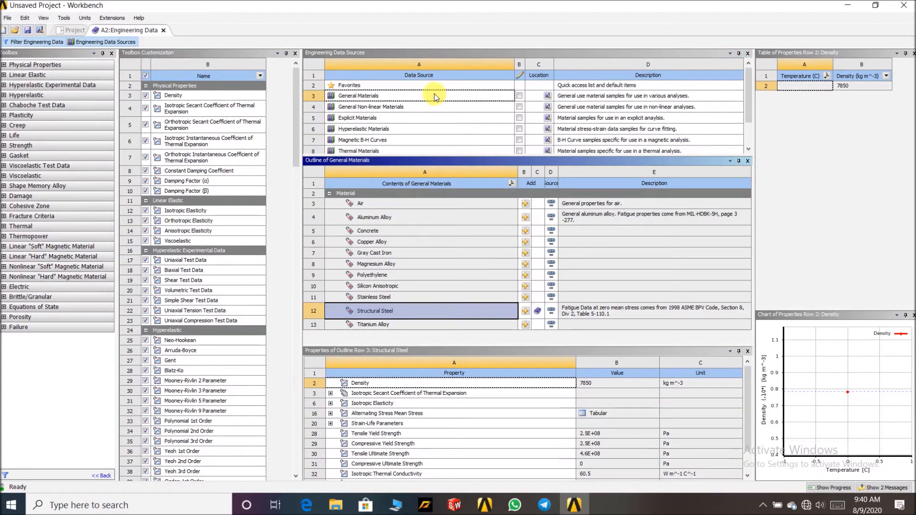
Add Aluminum Alloy, Stainless Steel and Polyethylene from General Materials to the analysis, and return to the project schematic.
left_click(434, 95)
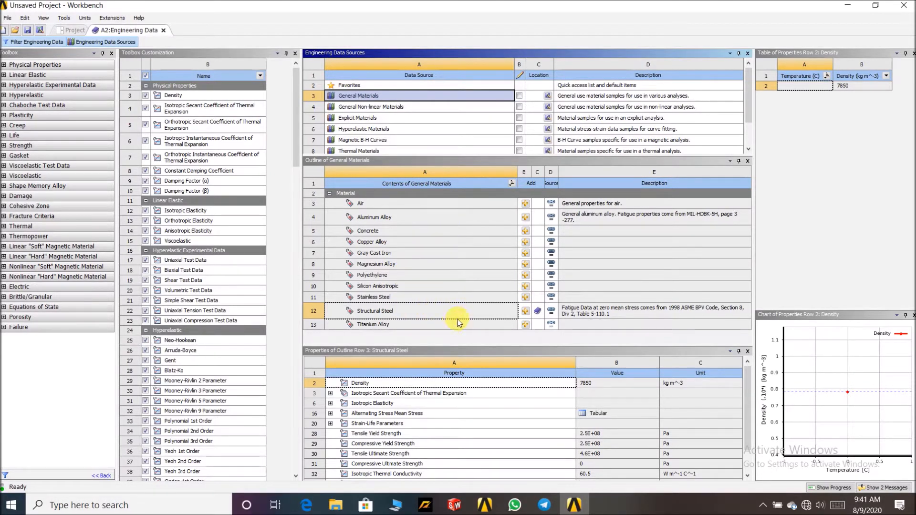
left_click(525, 217)
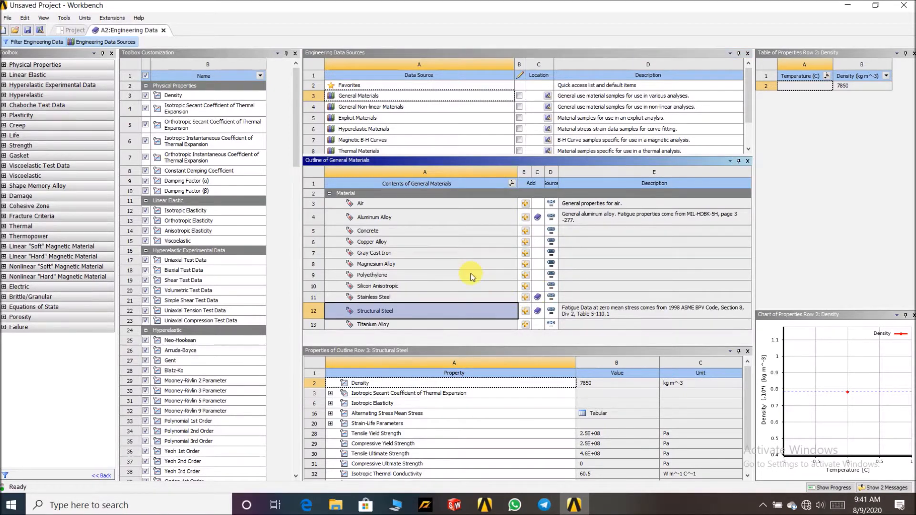
left_click(525, 276)
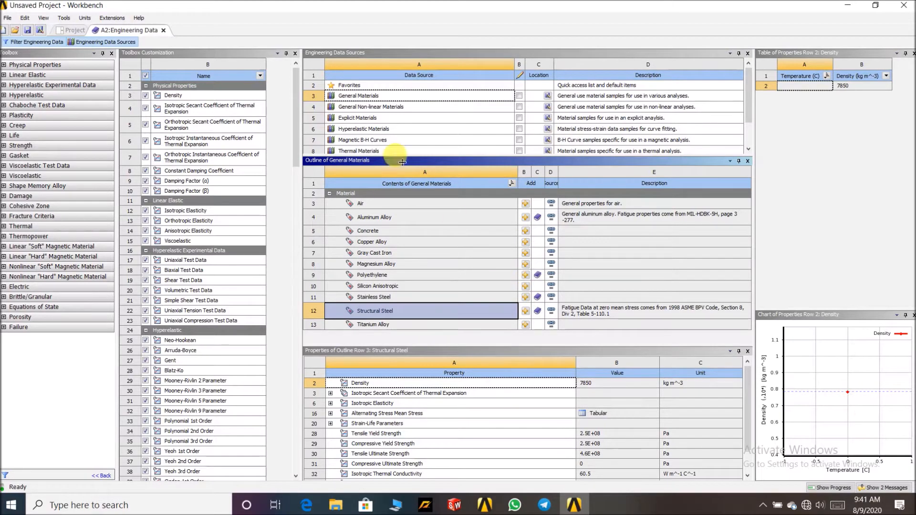
left_click(163, 31)
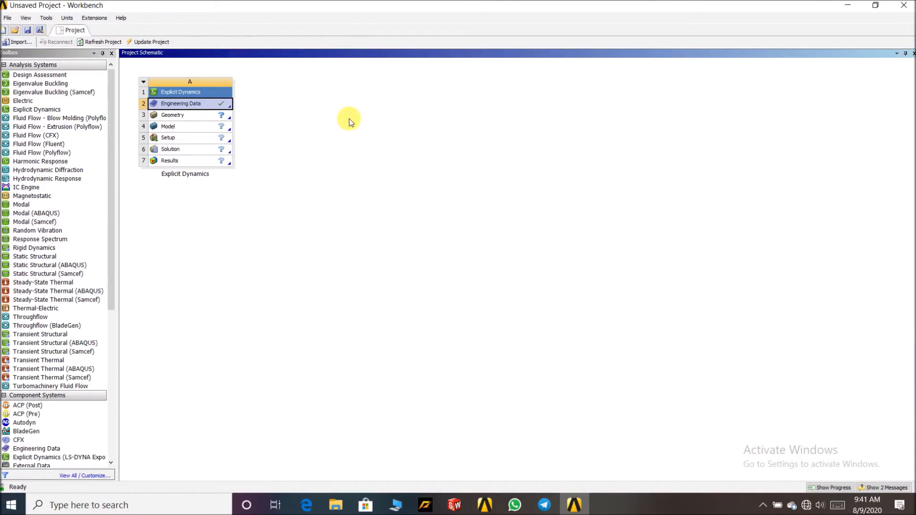
Open the system's geometry in DesignModeler and import the external geometry file Assem23.STEP from the bulet folder.
double_click(221, 117)
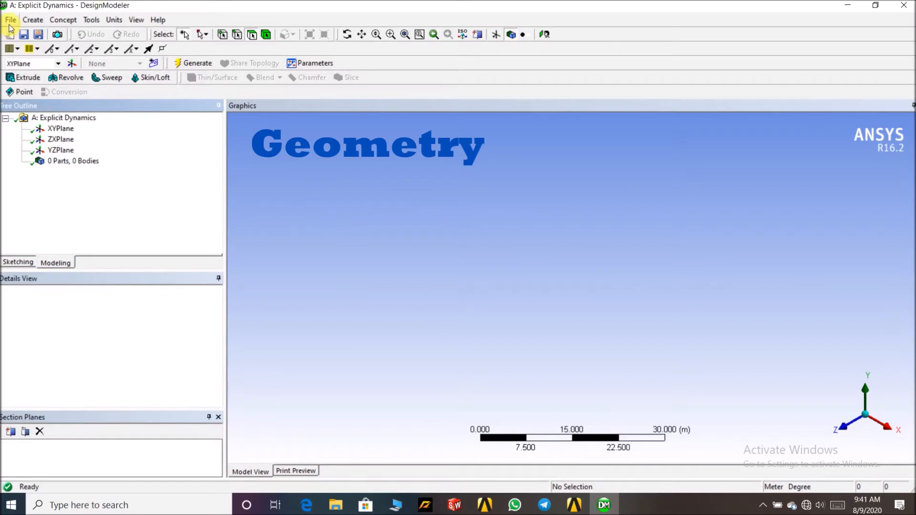
left_click(10, 21)
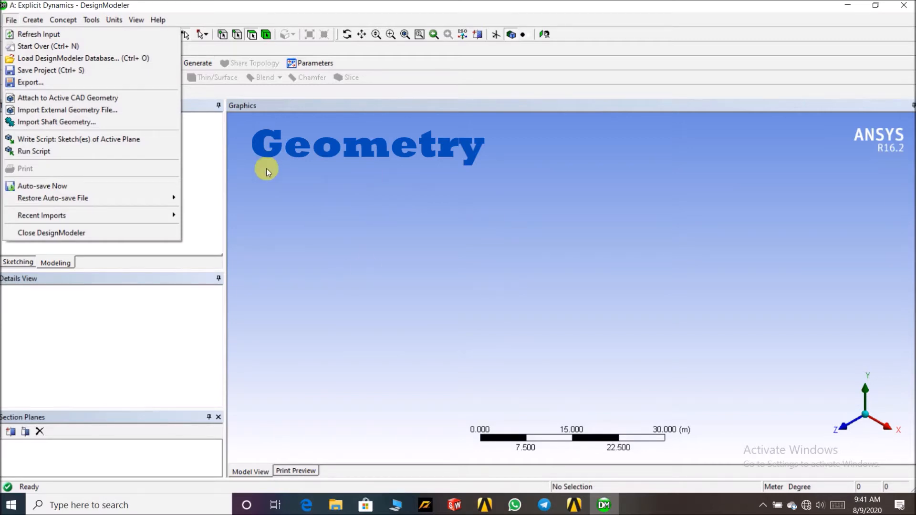
left_click(130, 114)
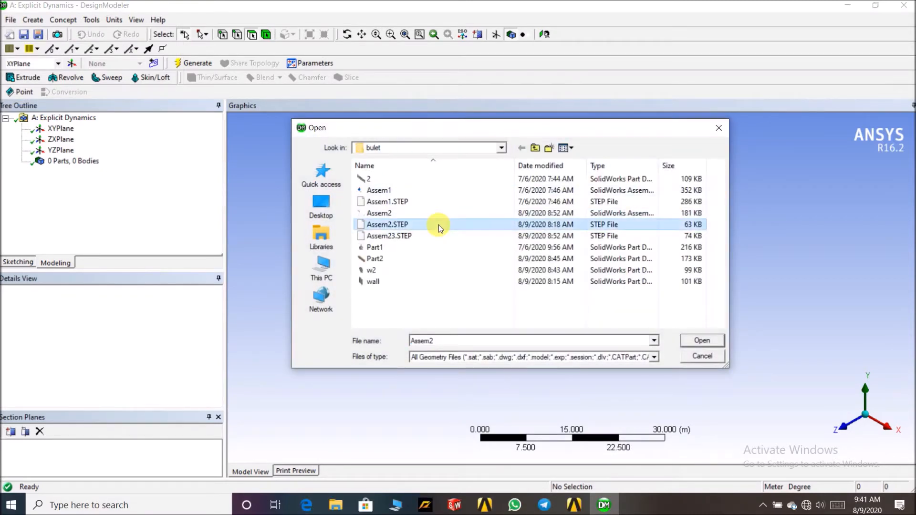
left_click(447, 235)
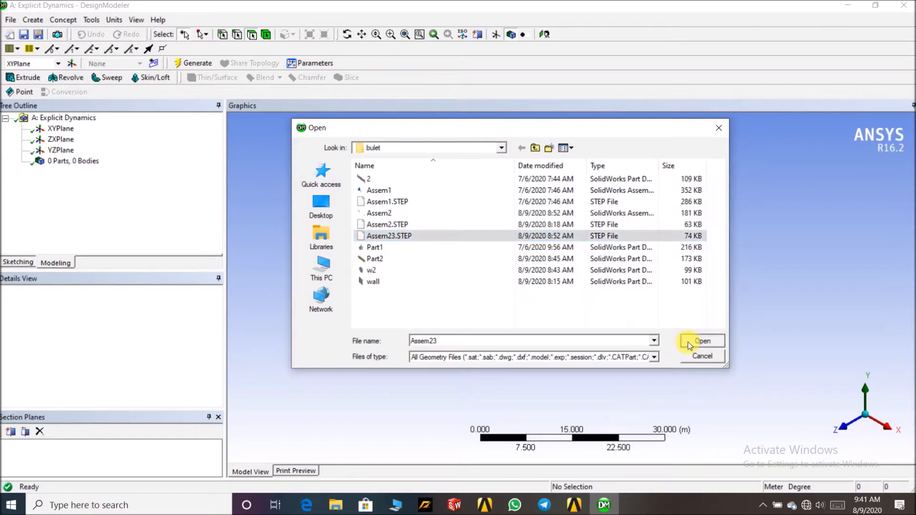
left_click(692, 341)
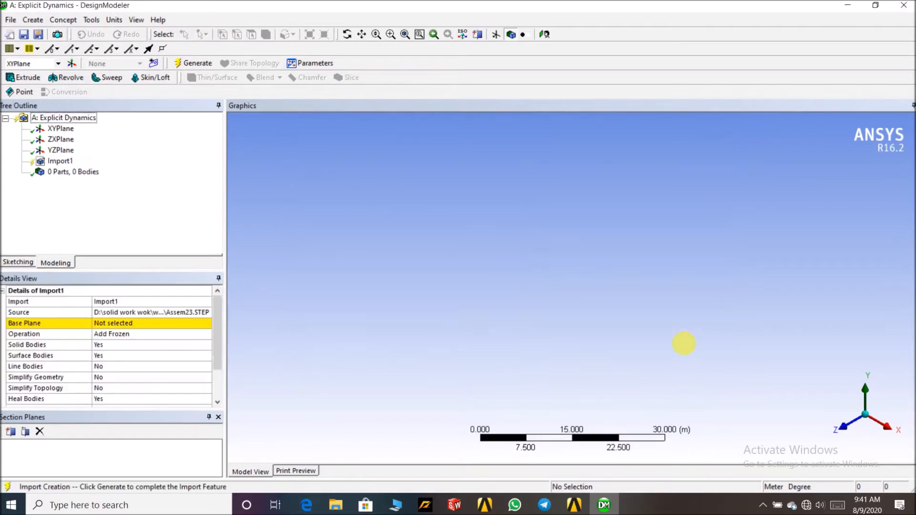
Set the import's operation to Add Material, generate the geometry and return to the Workbench project.
left_click(201, 336)
left_click(208, 334)
left_click(202, 354)
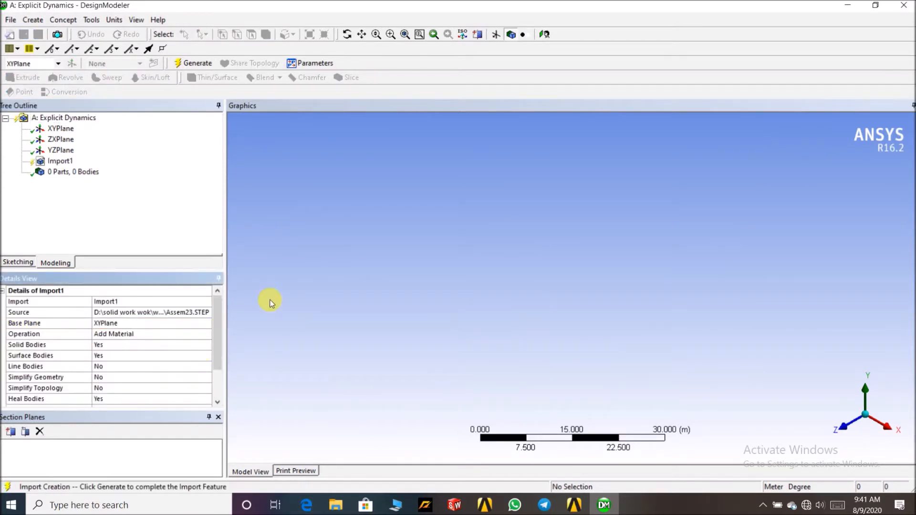
left_click(193, 63)
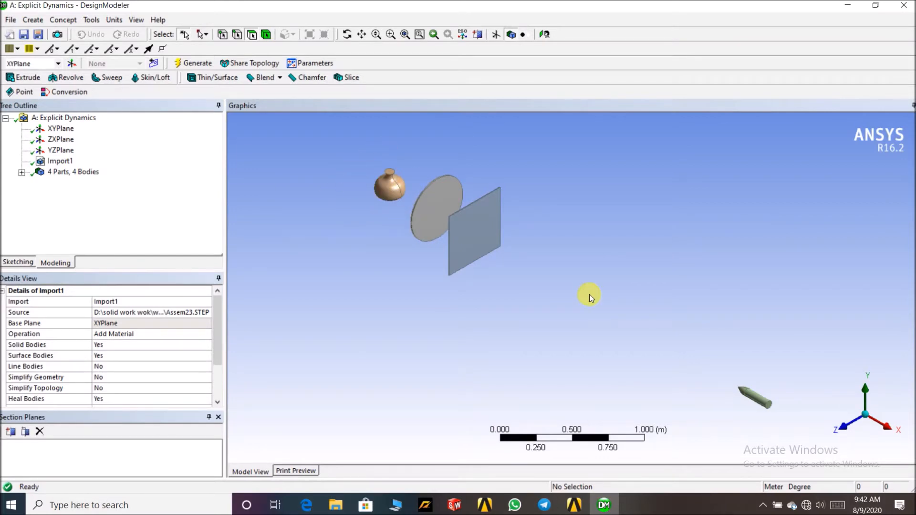
left_click(857, 5)
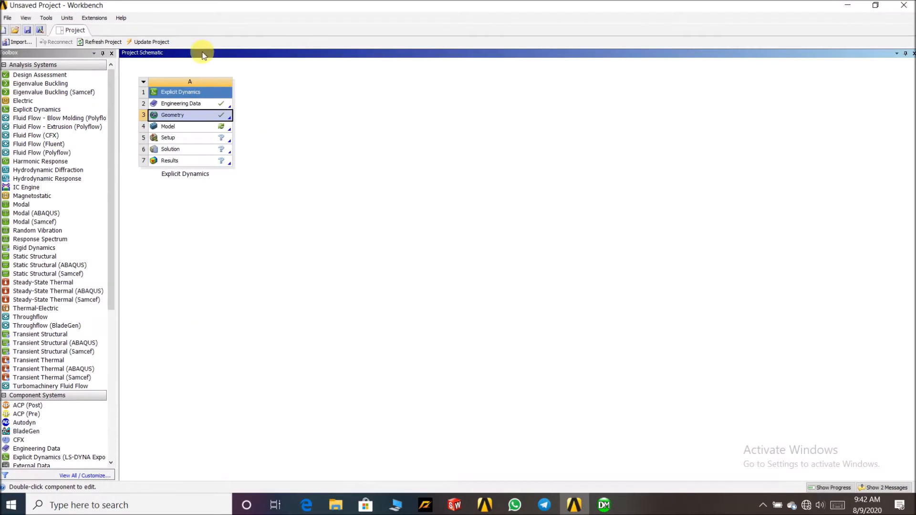
Open the Explicit Dynamics system's model in Mechanical.
double_click(220, 126)
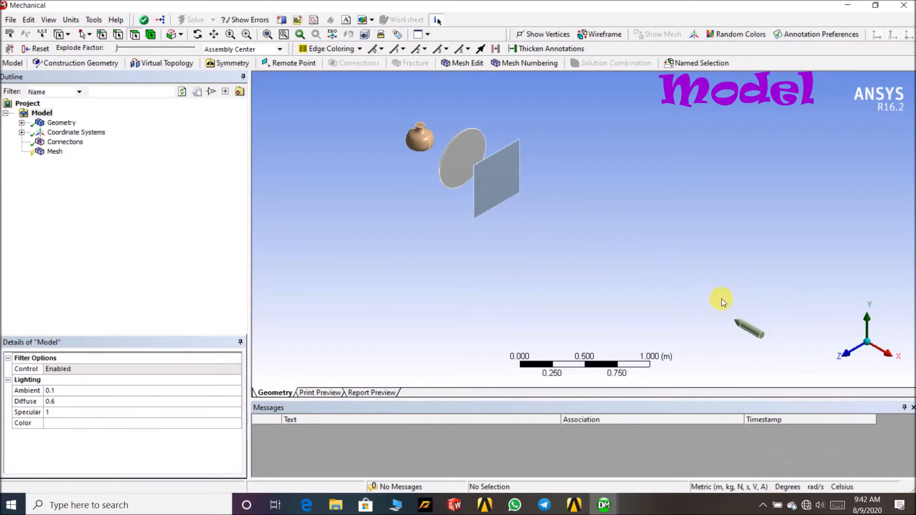
left_click(574, 504)
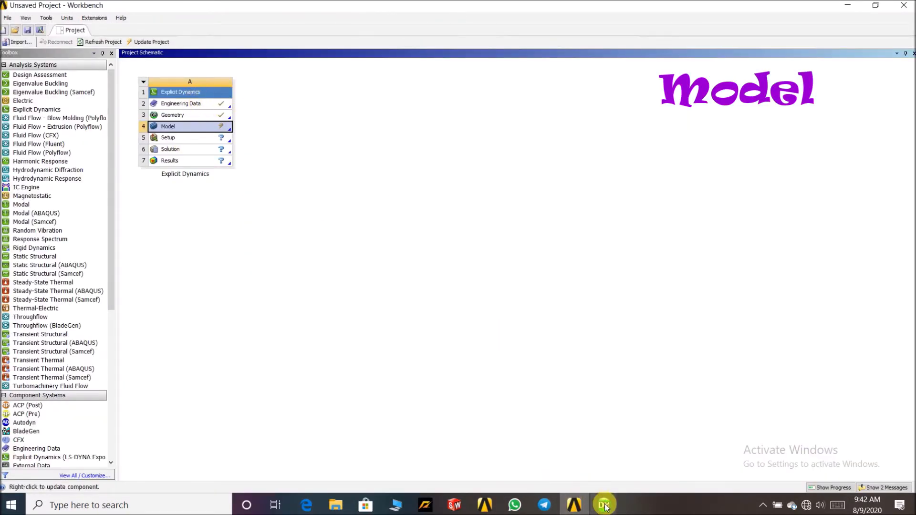
mouse_move(604, 506)
left_click(646, 449)
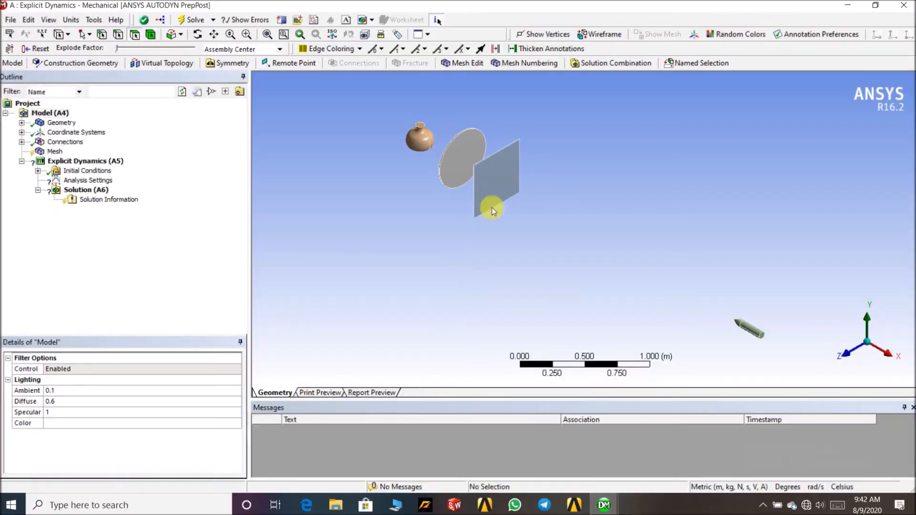
Assign Polyethylene as the material of the circular plate body w2.
middle_click_drag(633, 285, 673, 277)
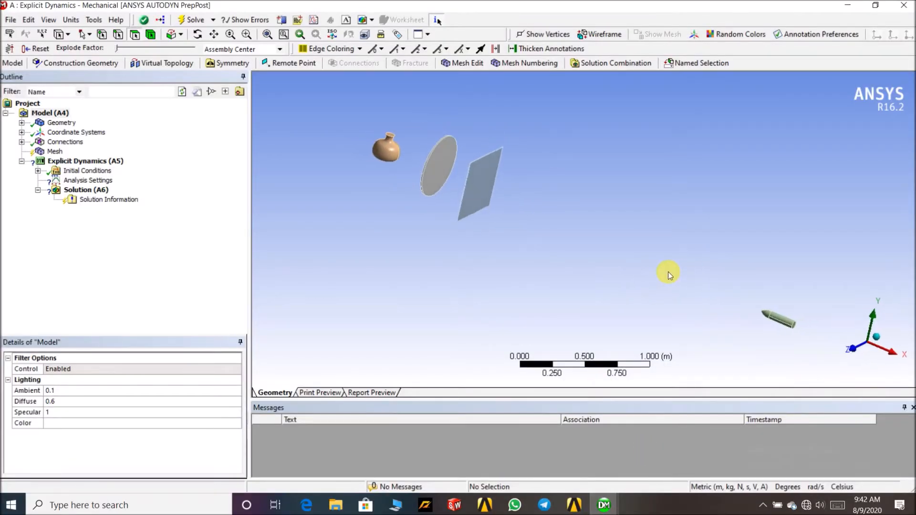
left_click(22, 123)
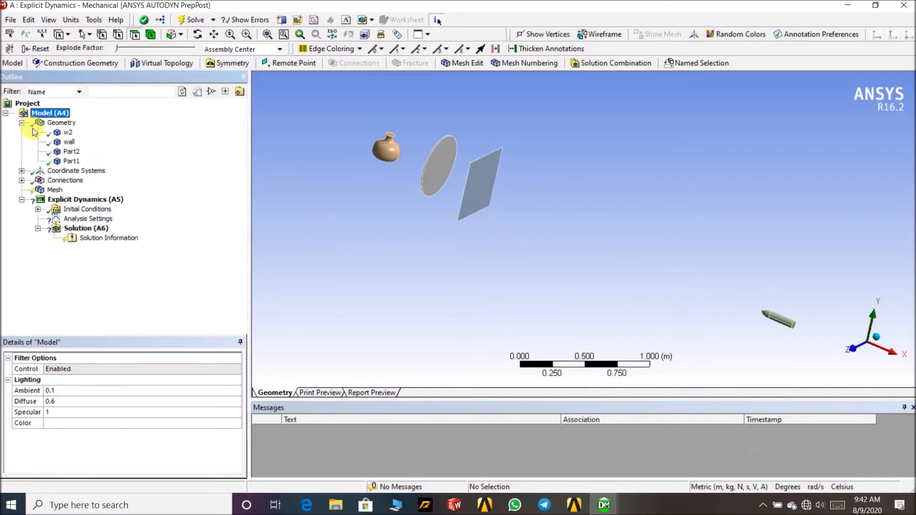
left_click(67, 132)
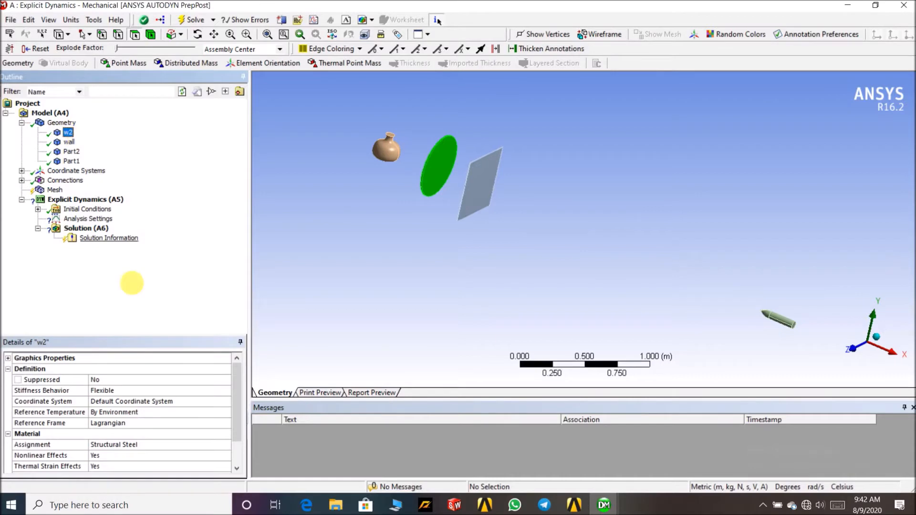
scroll(160, 400, "down", 1)
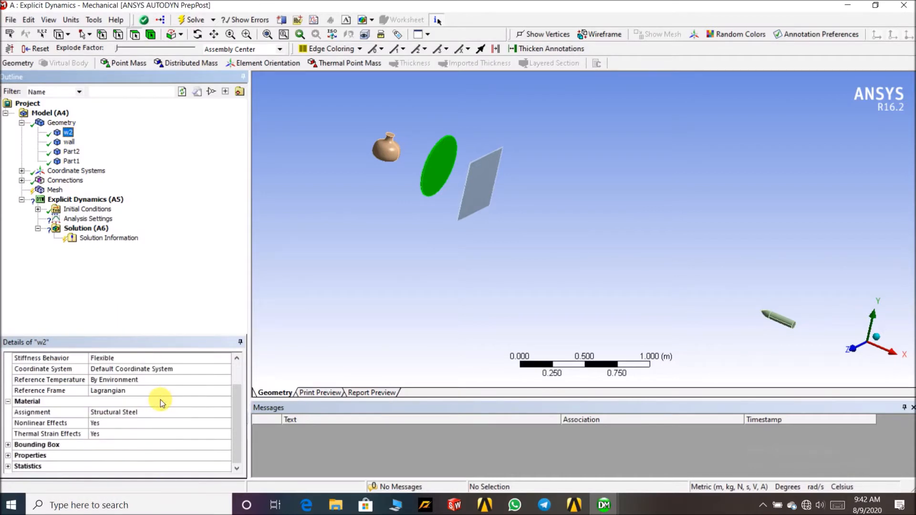
scroll(172, 411, "up", 1)
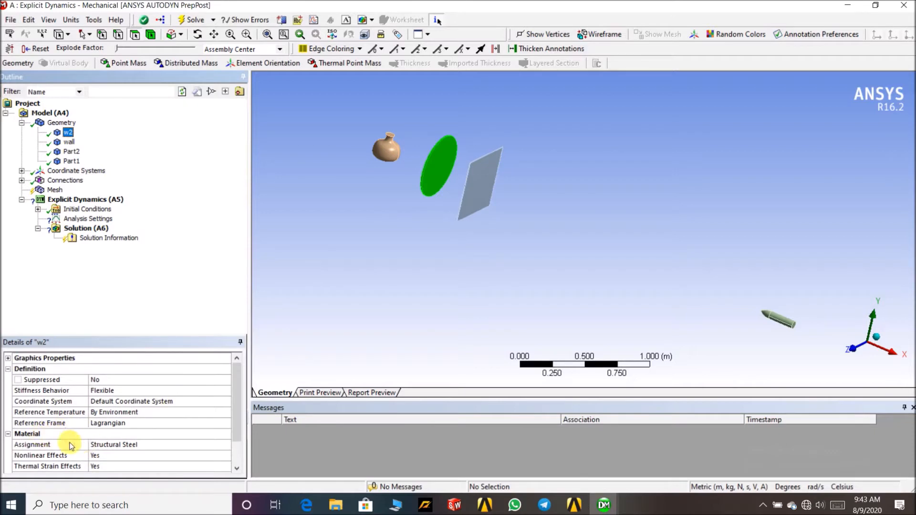
left_click(217, 447)
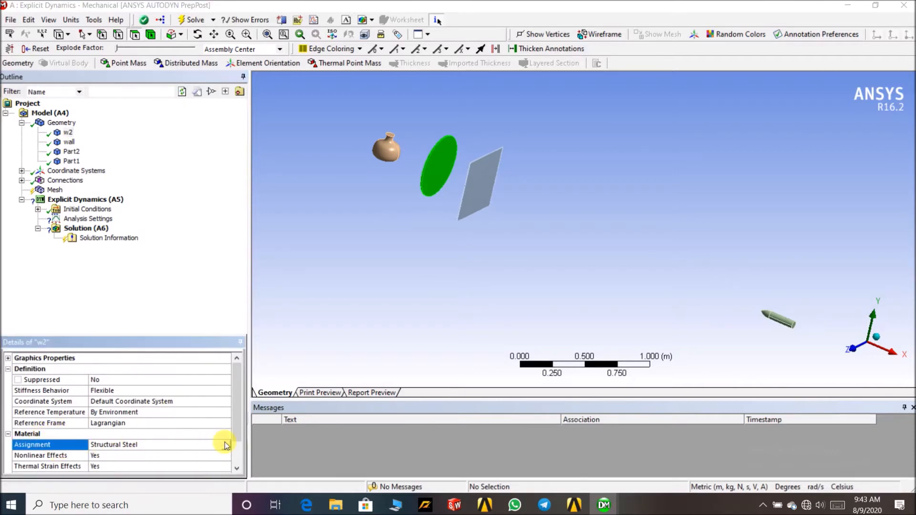
left_click(227, 445)
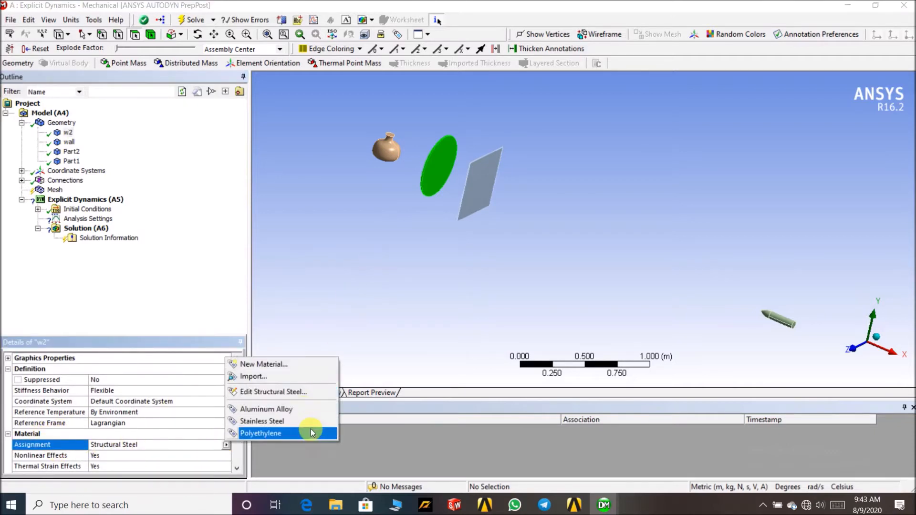
left_click(286, 433)
Assign Polyethylene as the material of the square plate body named wall.
left_click(71, 143)
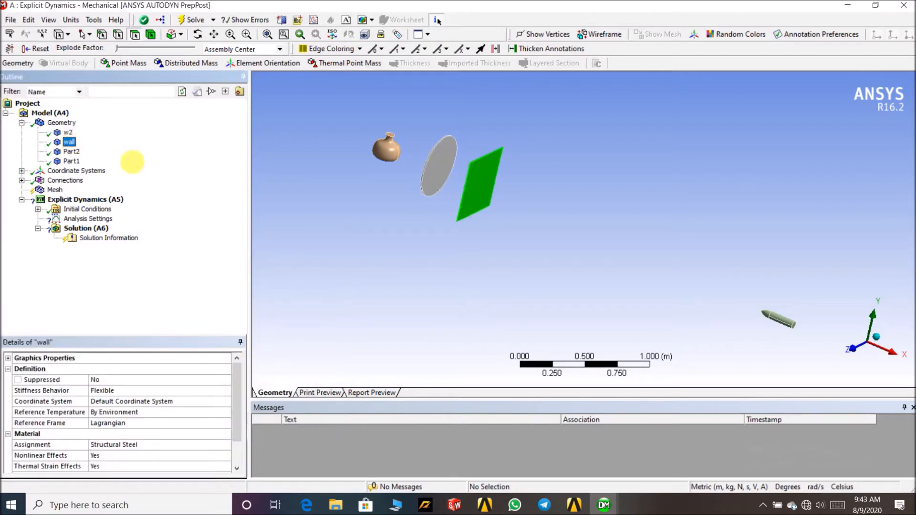
left_click(217, 444)
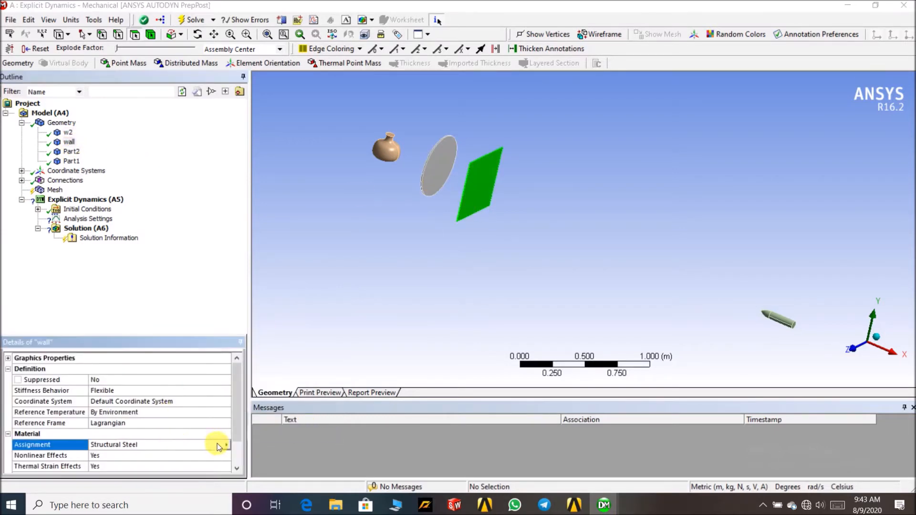
left_click(226, 445)
left_click(259, 435)
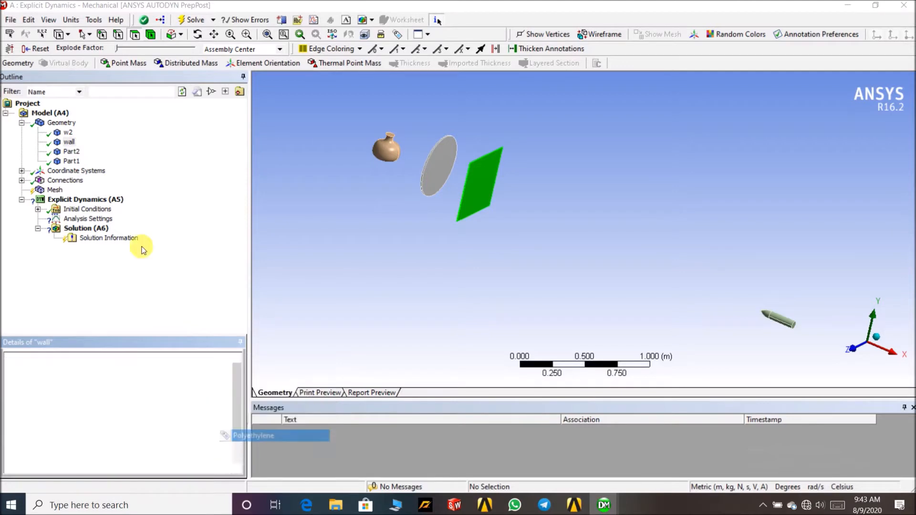
Assign Stainless Steel as the material of the bullet body Part2.
left_click(71, 152)
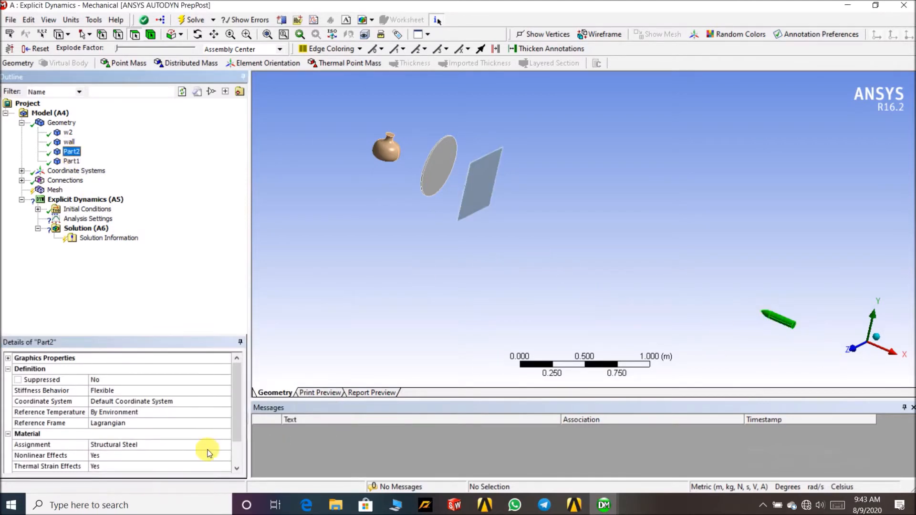
left_click(229, 445)
left_click(228, 445)
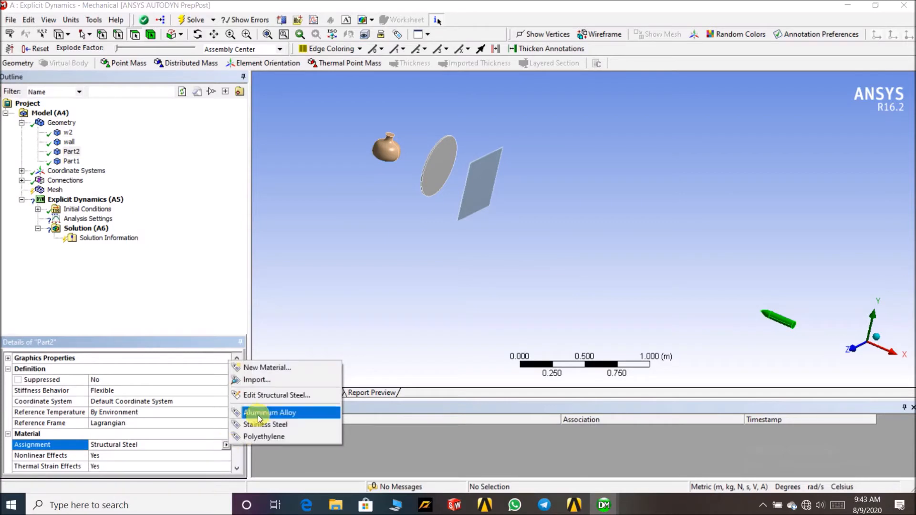
left_click(264, 427)
Assign Aluminum Alloy as the material of the pot body Part1 and collapse the list of geometry bodies.
left_click(71, 160)
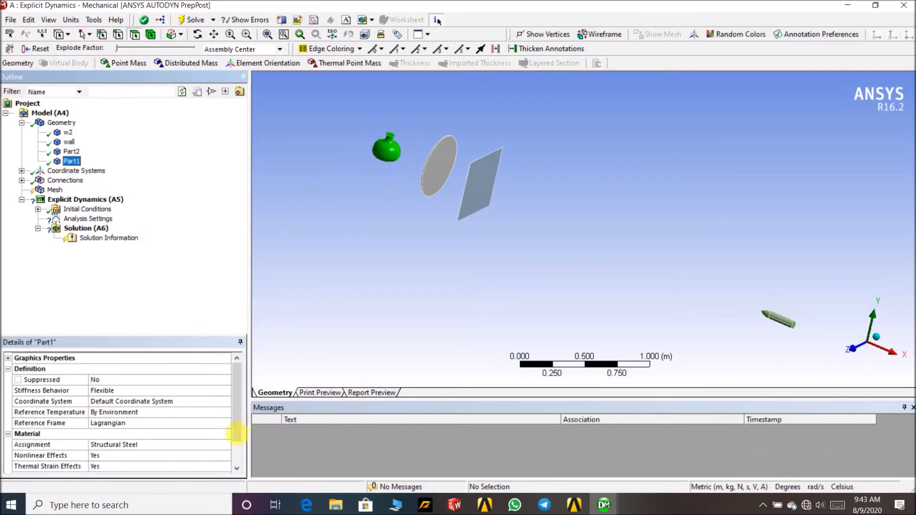
left_click(227, 446)
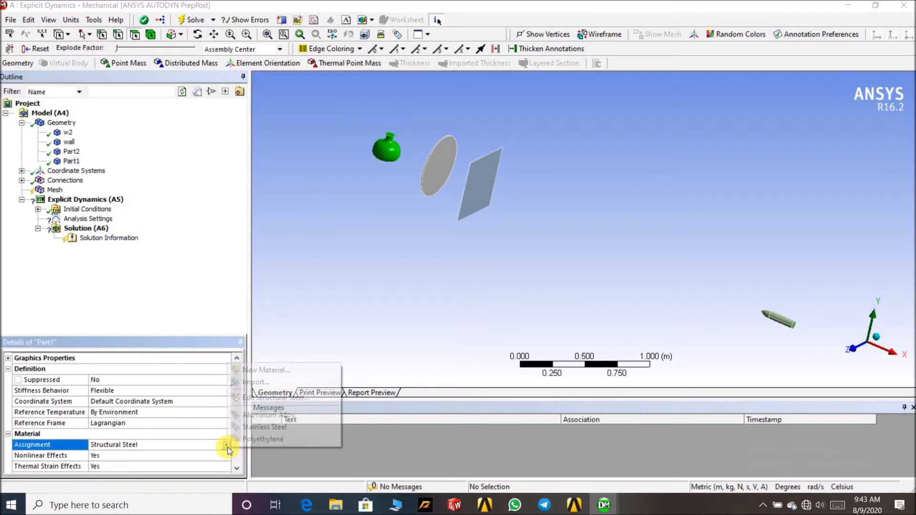
left_click(260, 415)
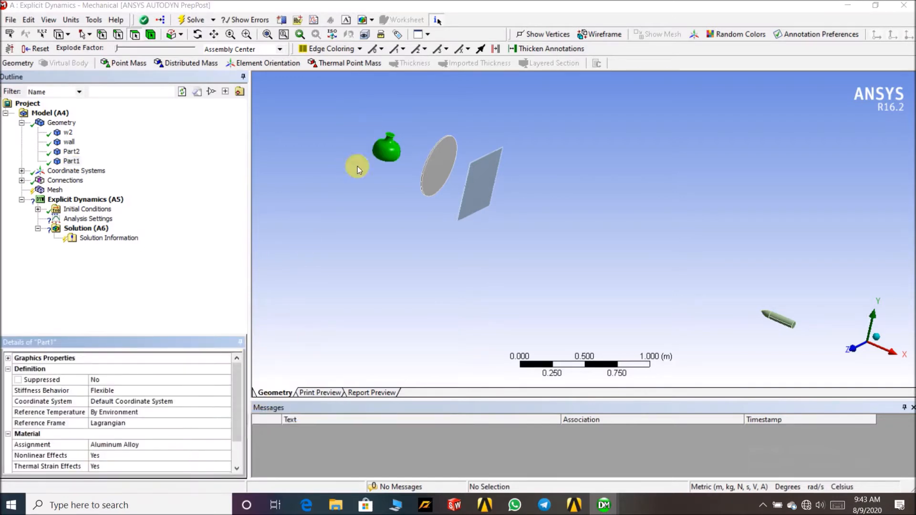
left_click(22, 123)
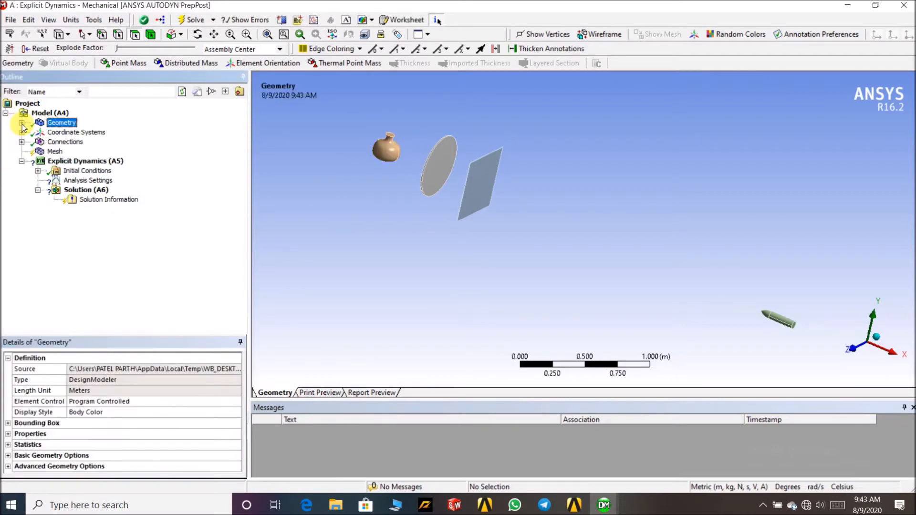
Show the mesh's sizing settings with their names fully readable.
left_click(55, 151)
right_click(58, 152)
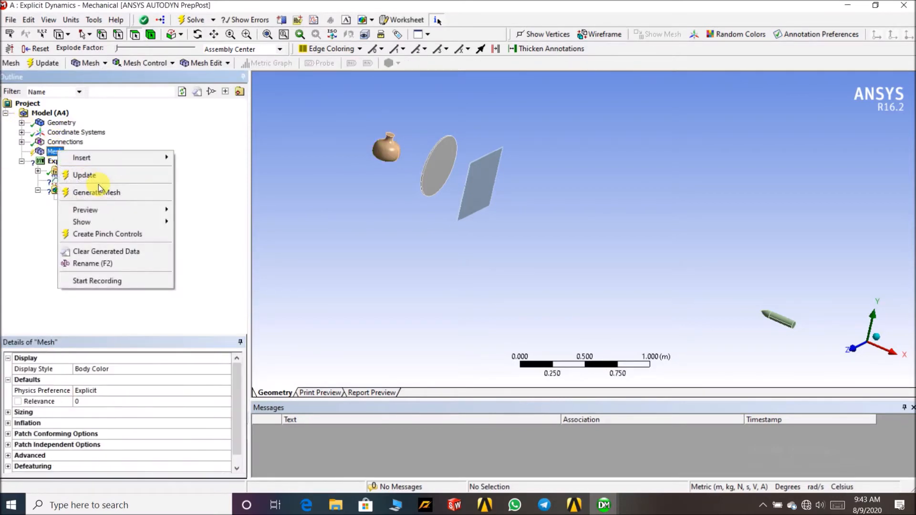
left_click(187, 188)
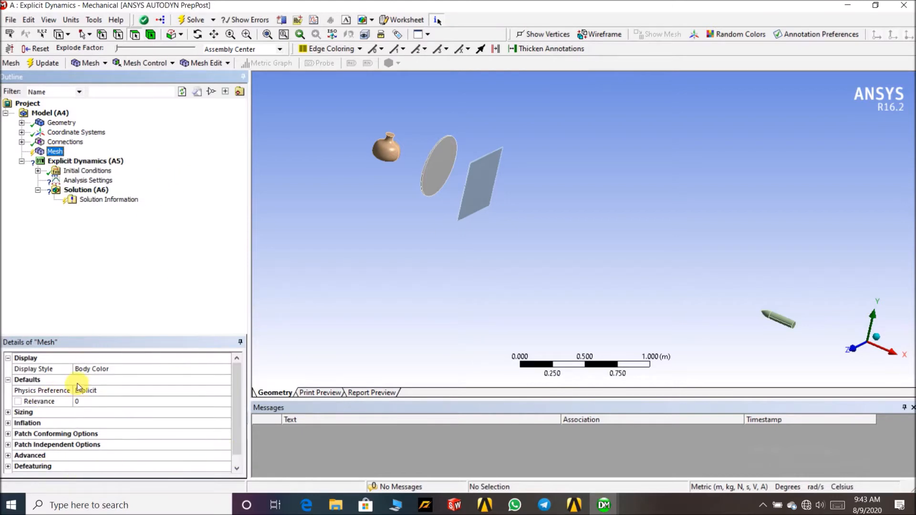
left_click(8, 413)
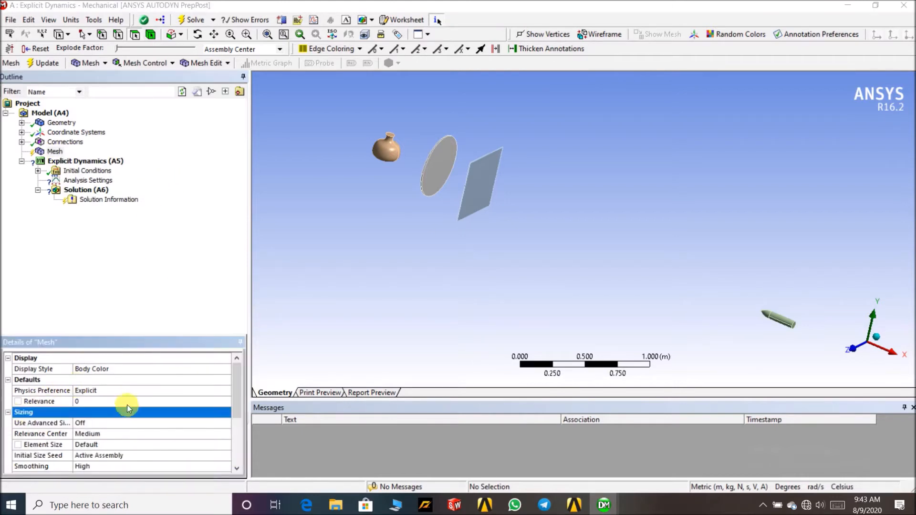
scroll(240, 414, "down", 2)
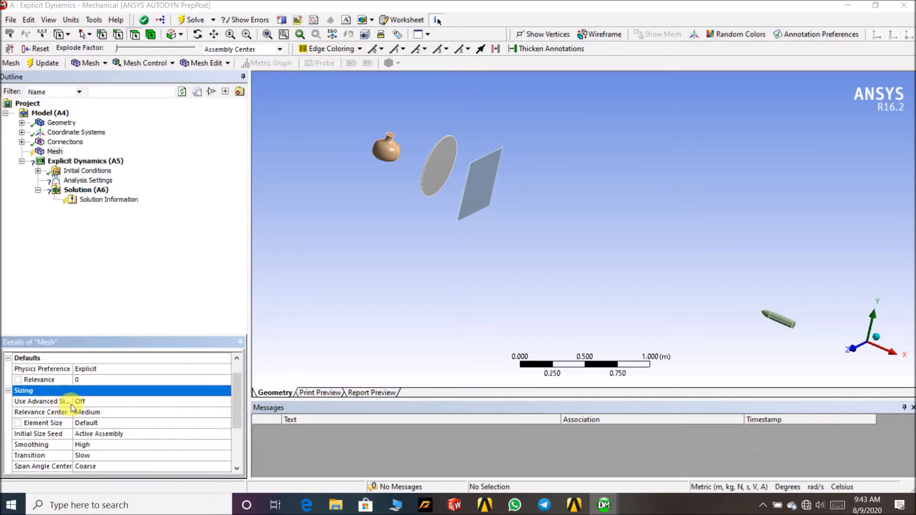
left_click_drag(77, 402, 113, 402)
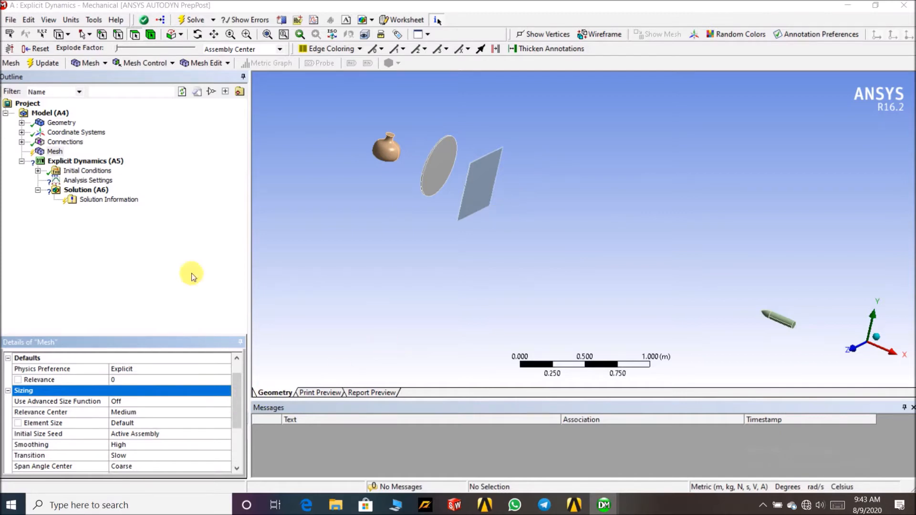
left_click(218, 405)
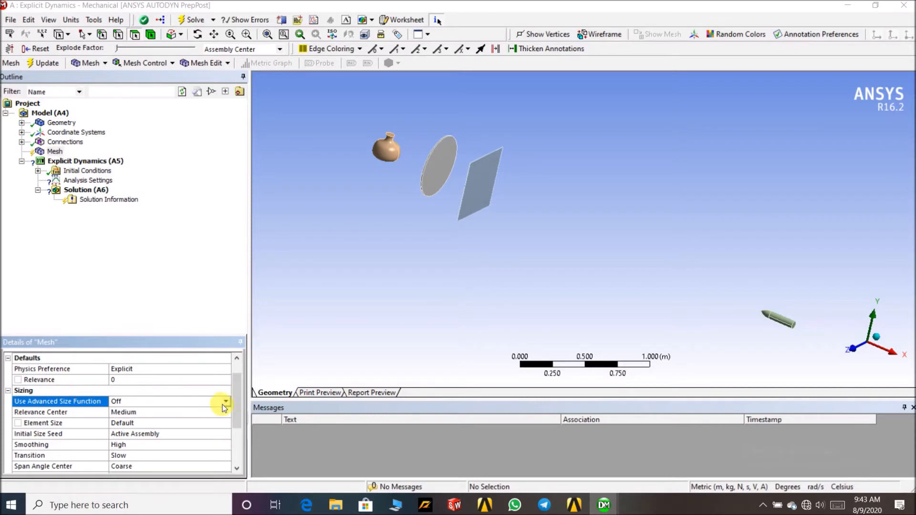
left_click(222, 405)
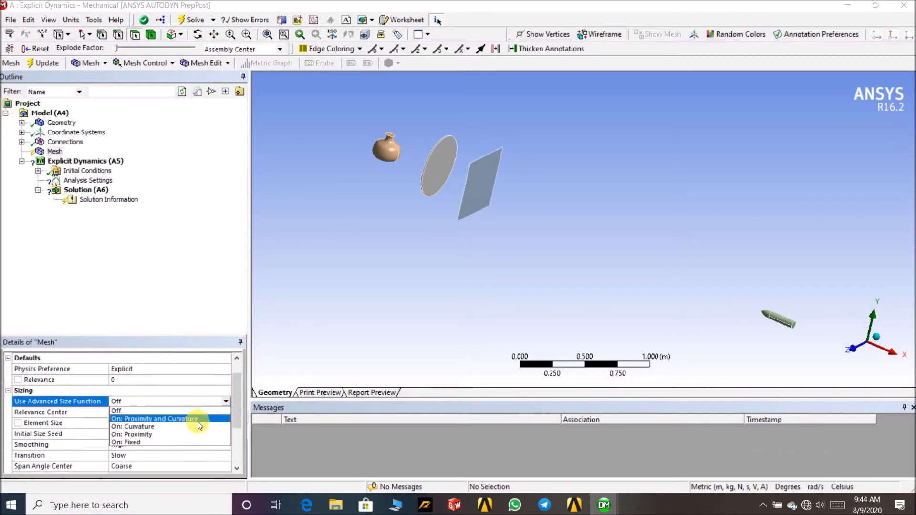
left_click(194, 319)
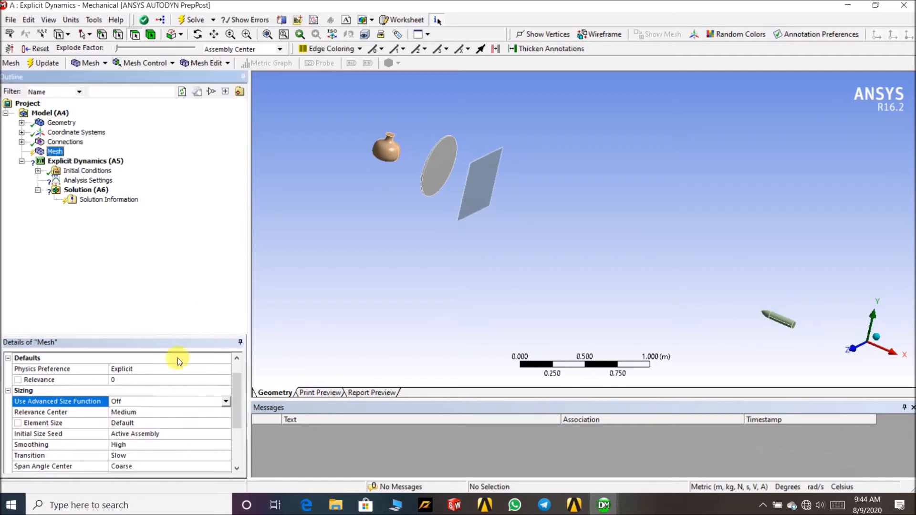
Set the mesh's Relevance Center to Coarse and generate the mesh.
left_click(221, 413)
left_click(227, 413)
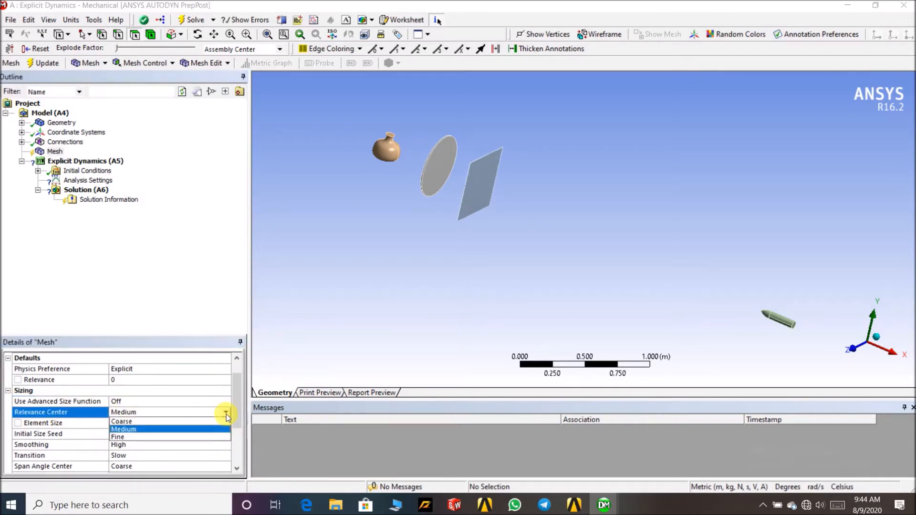
left_click(199, 422)
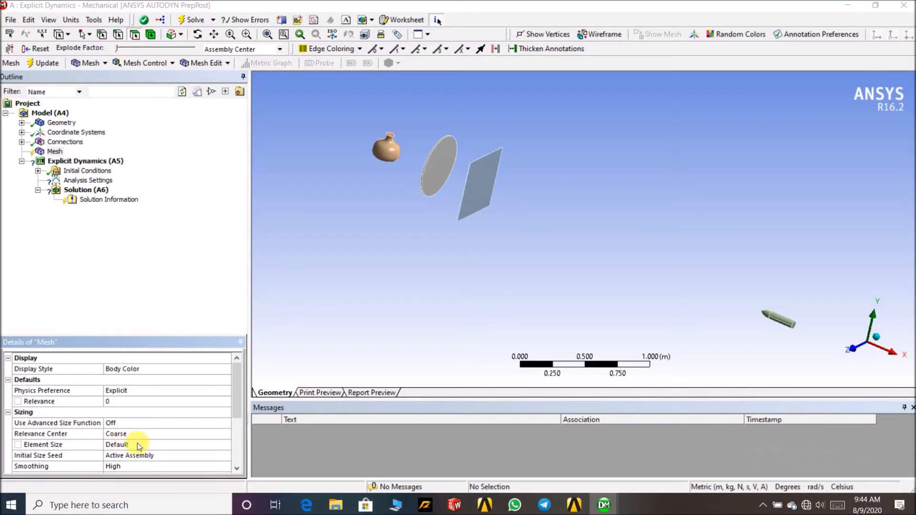
right_click(47, 151)
left_click(122, 192)
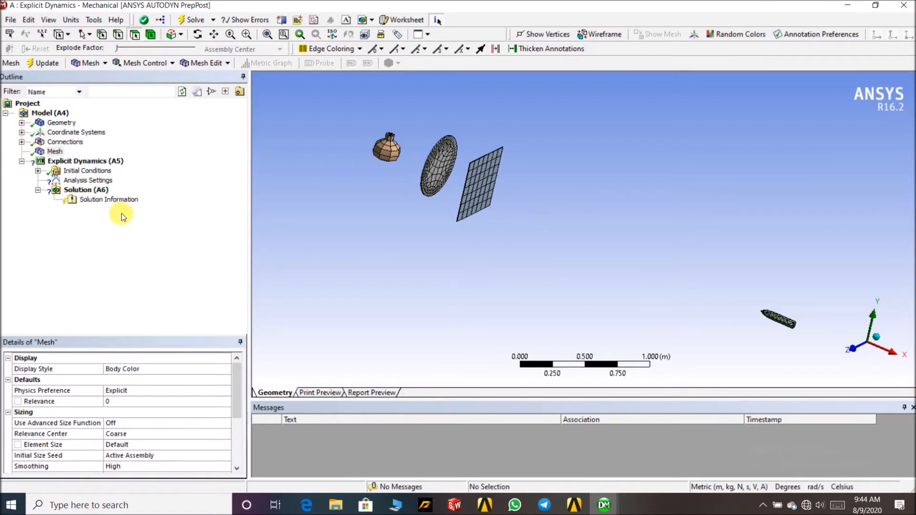
Set the End Time in the explicit dynamics analysis settings to 1 s.
left_click(92, 180)
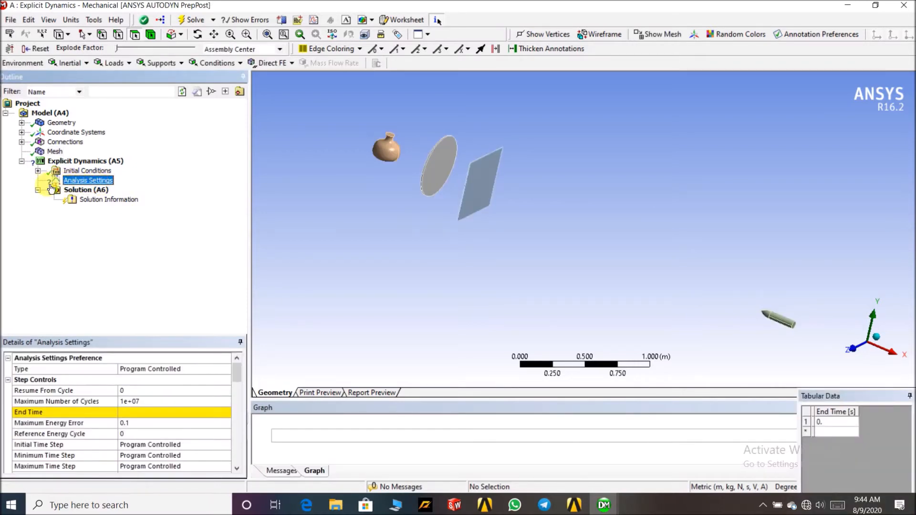
left_click(152, 411)
type("1")
key("Return")
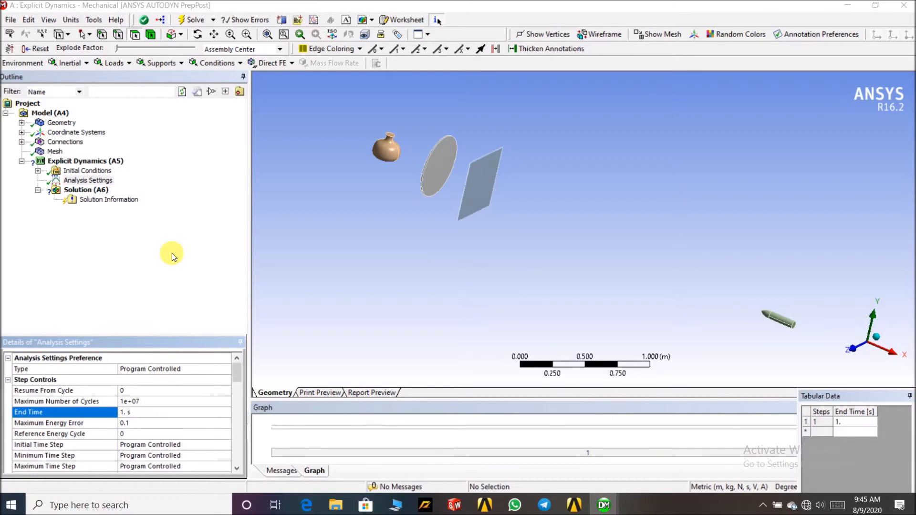
Add a Fixed Support to the Explicit Dynamics analysis and scope it to the pot's circular bottom face.
left_click(101, 163)
right_click(100, 166)
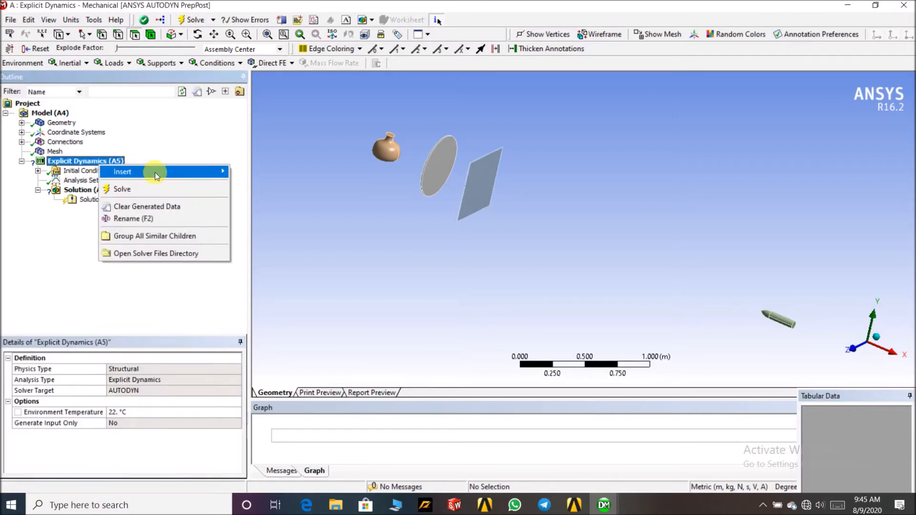
mouse_move(158, 172)
left_click(264, 272)
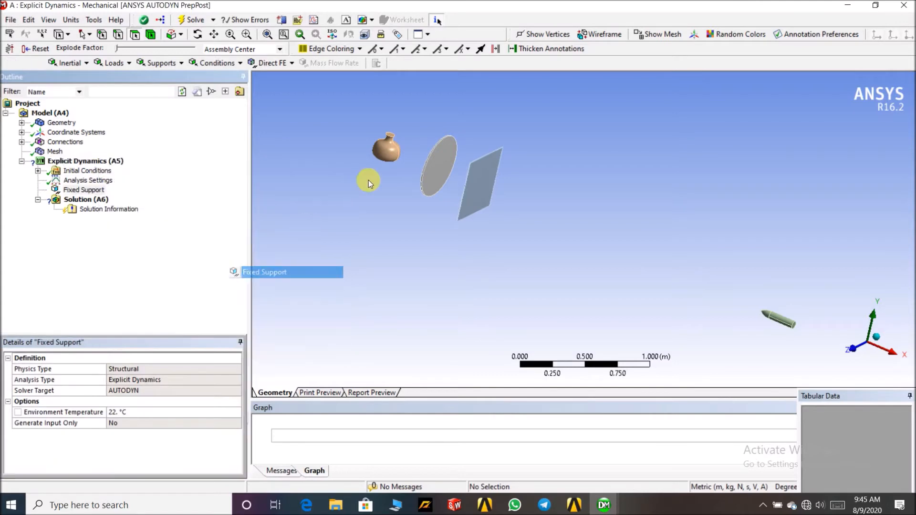
middle_click_drag(382, 155, 401, 184)
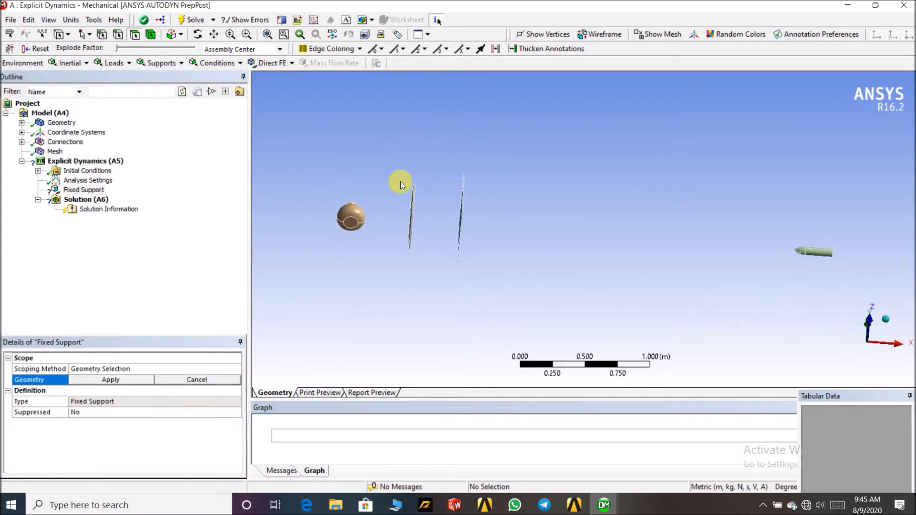
left_click(353, 223)
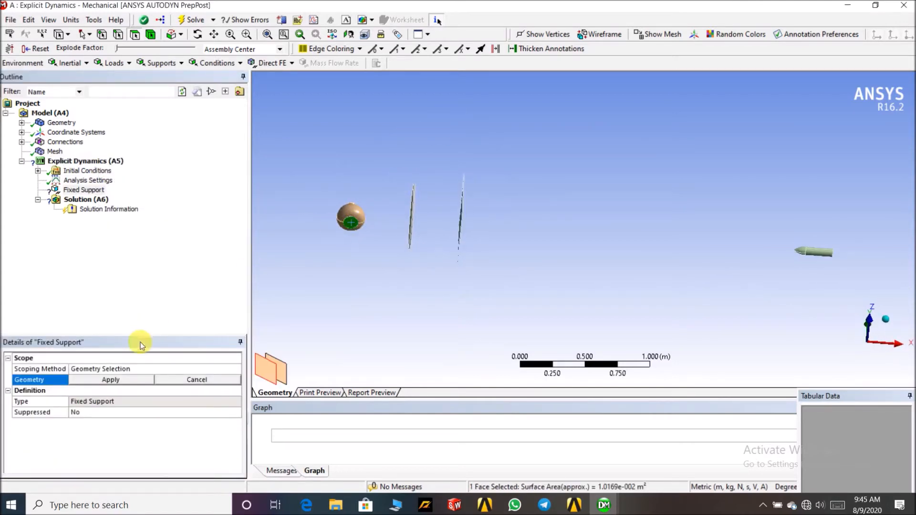
left_click(111, 379)
middle_click_drag(399, 153, 379, 237)
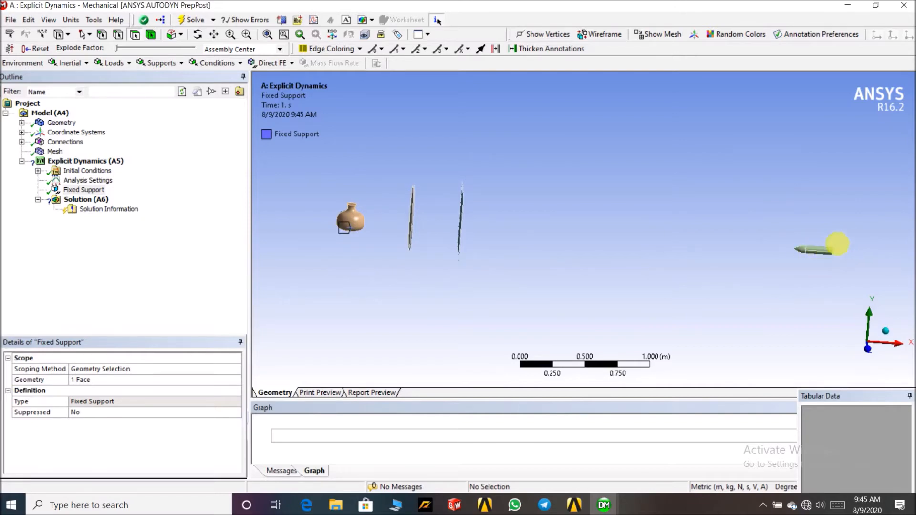
middle_click_drag(370, 160, 388, 202)
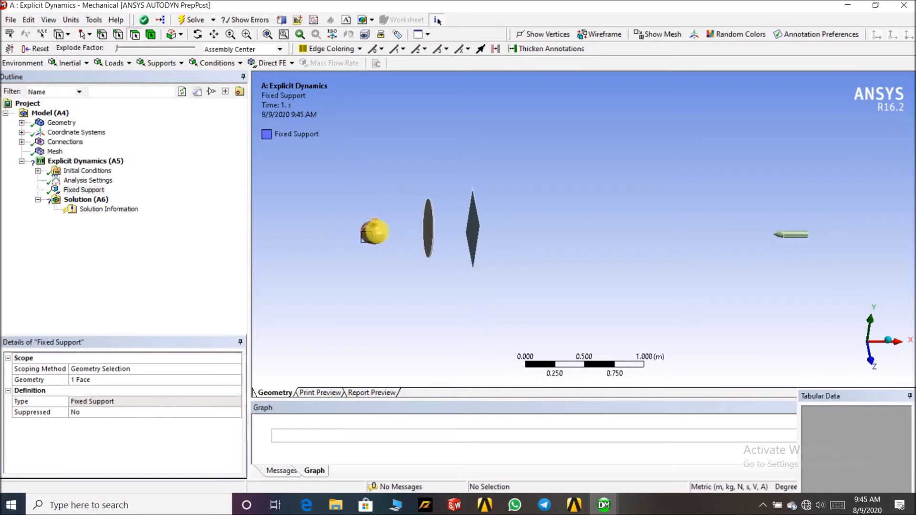
Add a second Fixed Support to the Explicit Dynamics analysis and scope it to the square plate's thin bottom edge face.
middle_click_drag(501, 280, 491, 239)
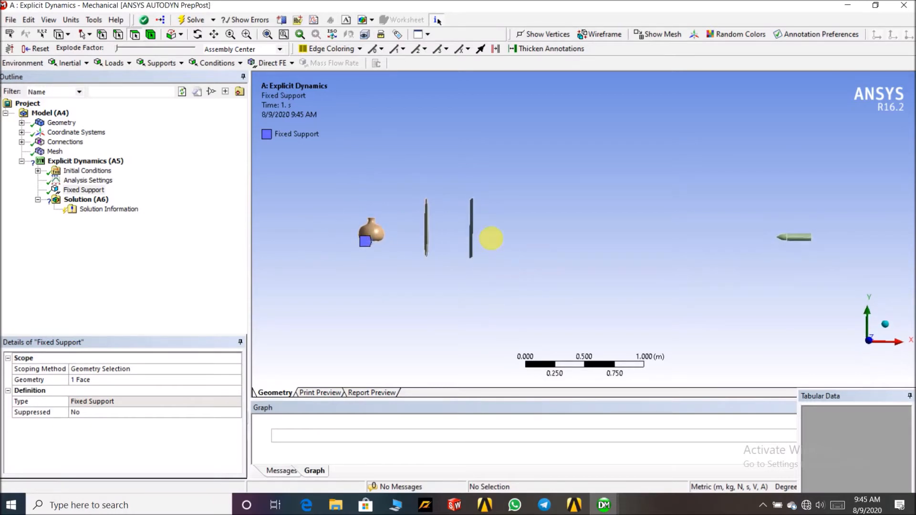
right_click(85, 163)
mouse_move(164, 170)
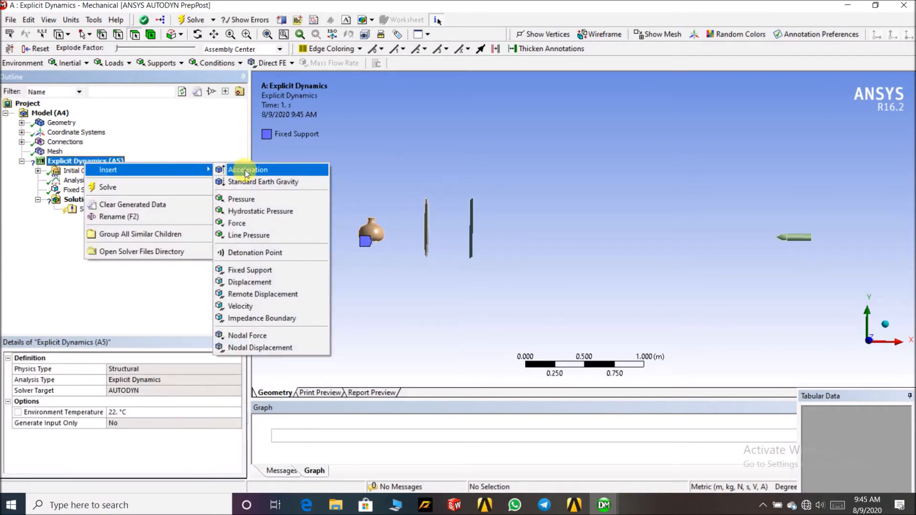
left_click(248, 270)
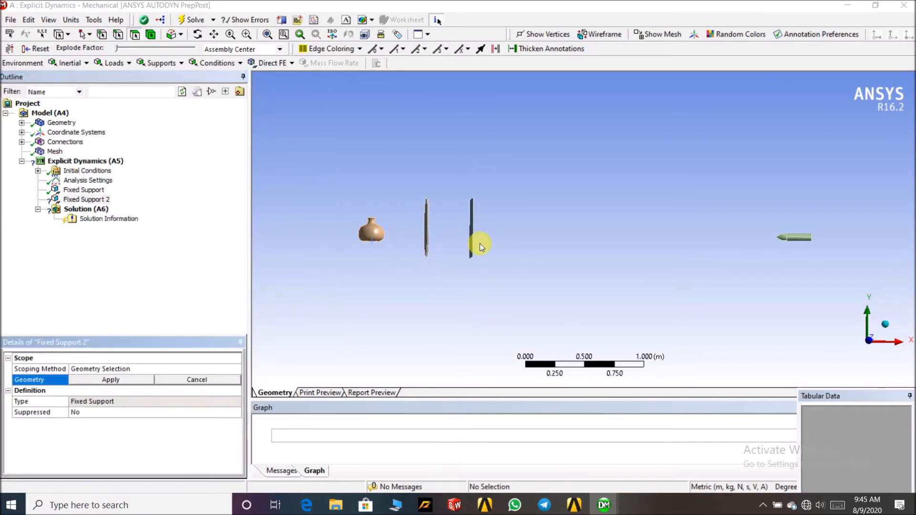
left_click(247, 34)
left_click_drag(458, 183, 515, 305)
scroll(524, 312, "up", 1)
middle_click_drag(520, 306, 535, 271)
left_click(540, 244)
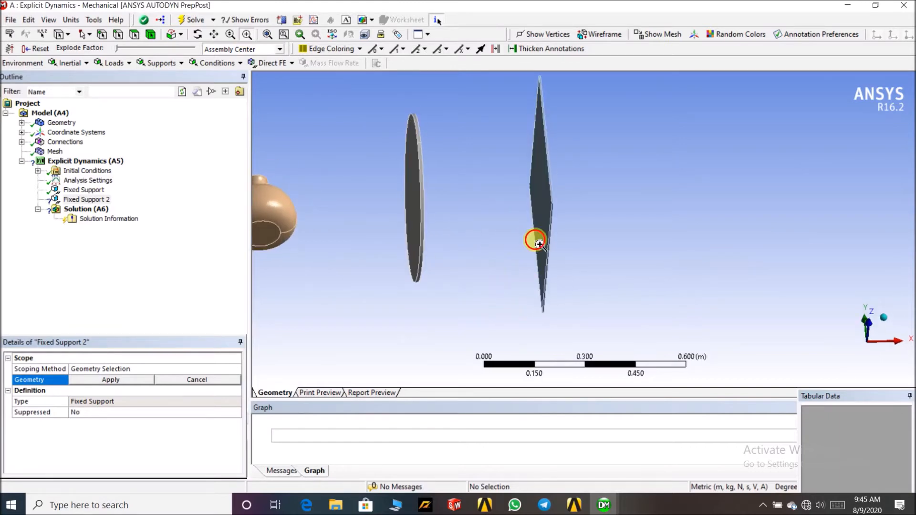
left_click_drag(539, 244, 591, 285)
left_click(134, 34)
left_click(508, 294)
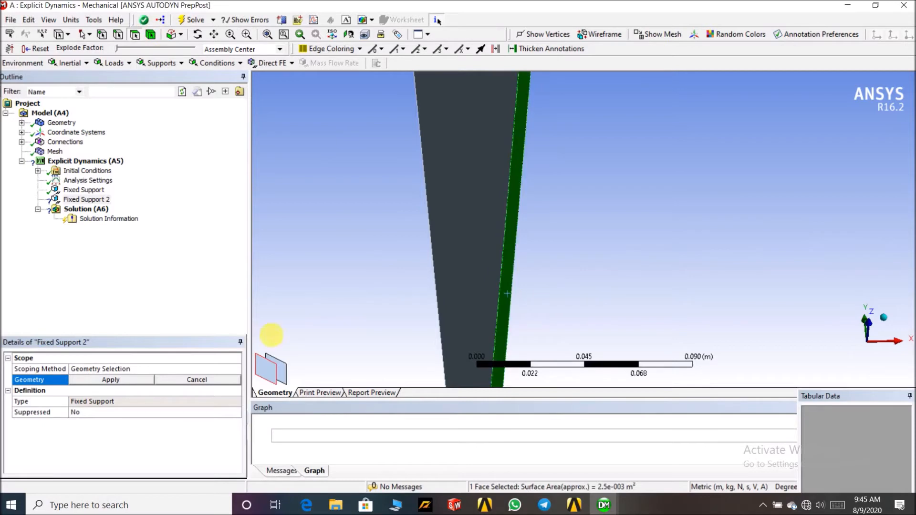
left_click(119, 380)
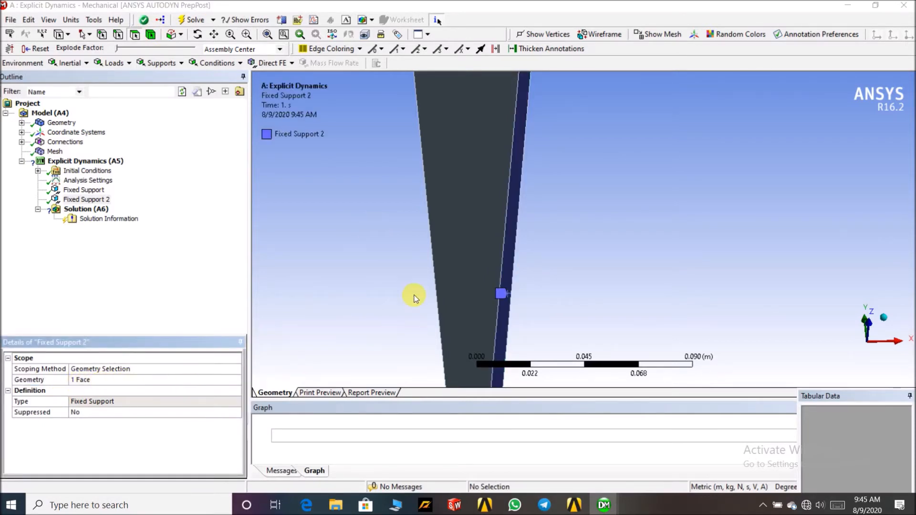
Examine the supported square plate and its placement relative to the round plate, the pot and the bullet.
scroll(414, 299, "down", 5)
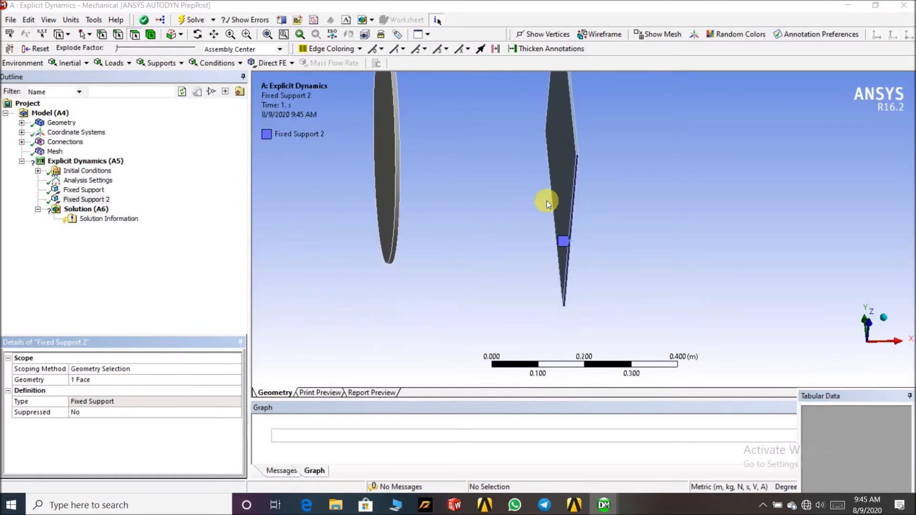
middle_click_drag(547, 202, 534, 254)
scroll(535, 253, "up", 2)
scroll(534, 254, "down", 5)
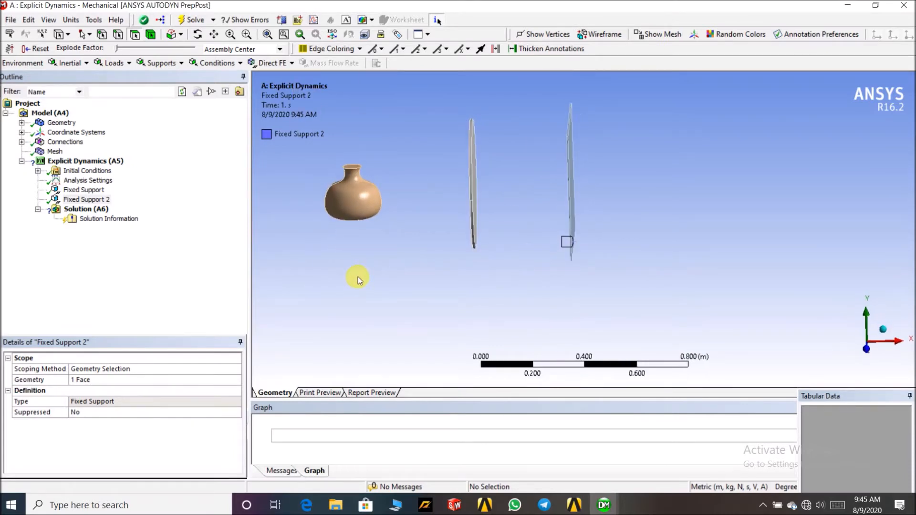
scroll(365, 276, "down", 3)
scroll(897, 235, "down", 2)
left_click(246, 34)
left_click_drag(485, 184, 912, 265)
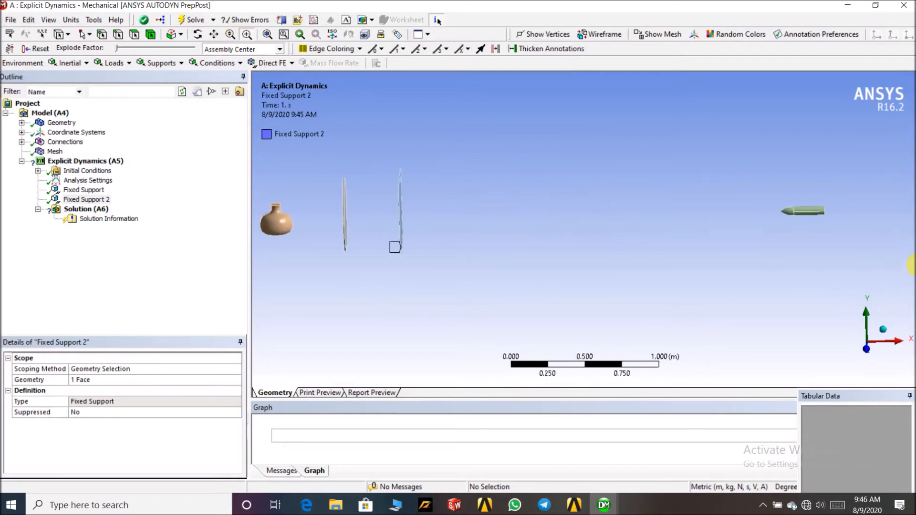
scroll(497, 263, "up", 2)
scroll(497, 263, "down", 3)
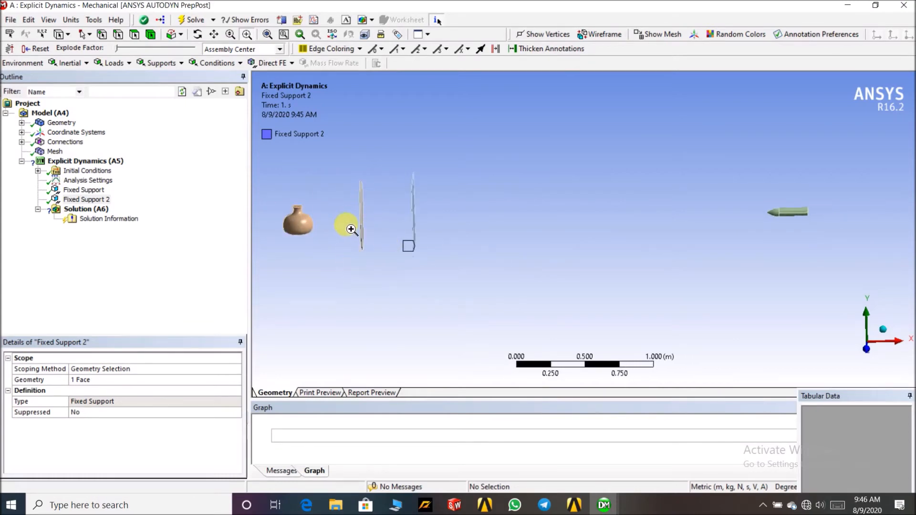
Add a third Fixed Support to the Explicit Dynamics analysis and scope it to both rim faces of the round plate.
left_click_drag(339, 170, 405, 291)
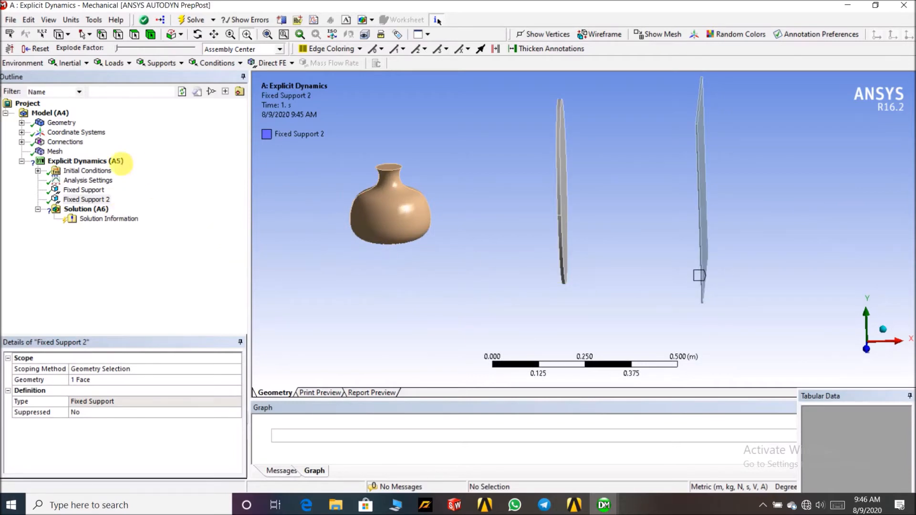
left_click(114, 161)
right_click(123, 165)
mouse_move(162, 168)
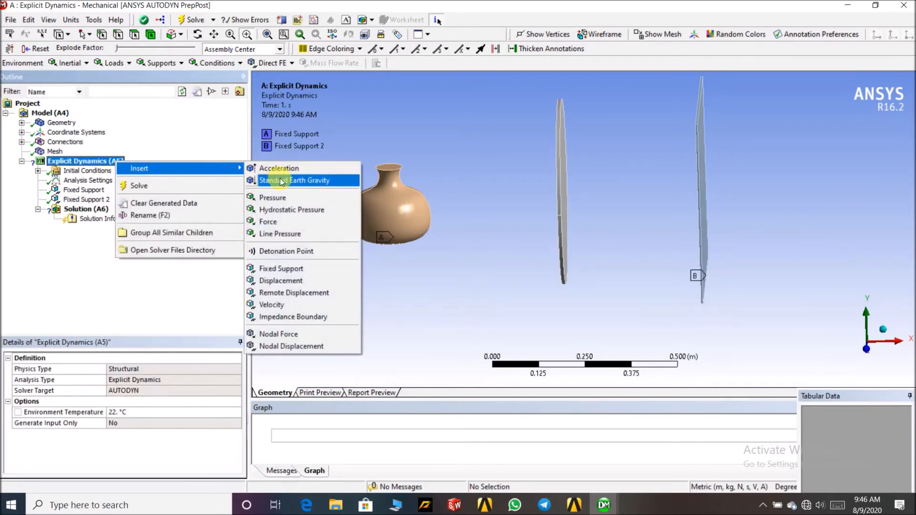
left_click(298, 273)
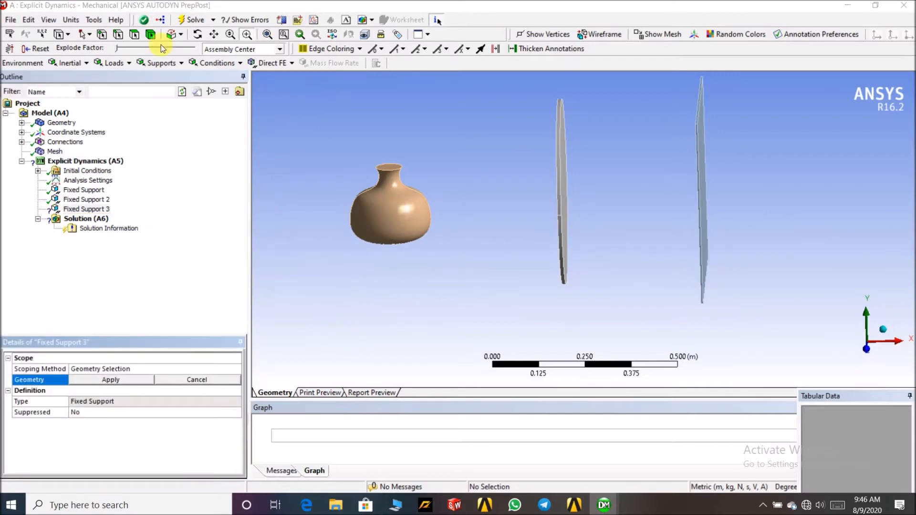
left_click(561, 219)
left_click(561, 227, "ctrl")
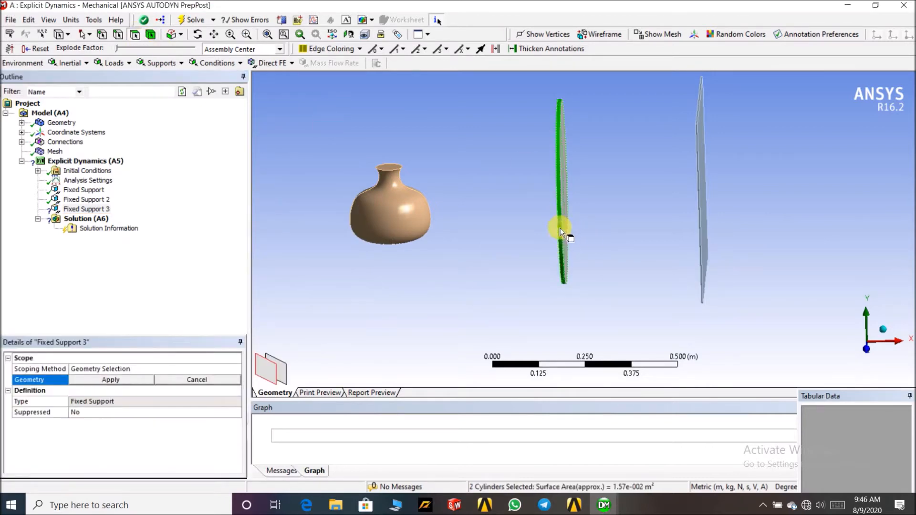
left_click(135, 379)
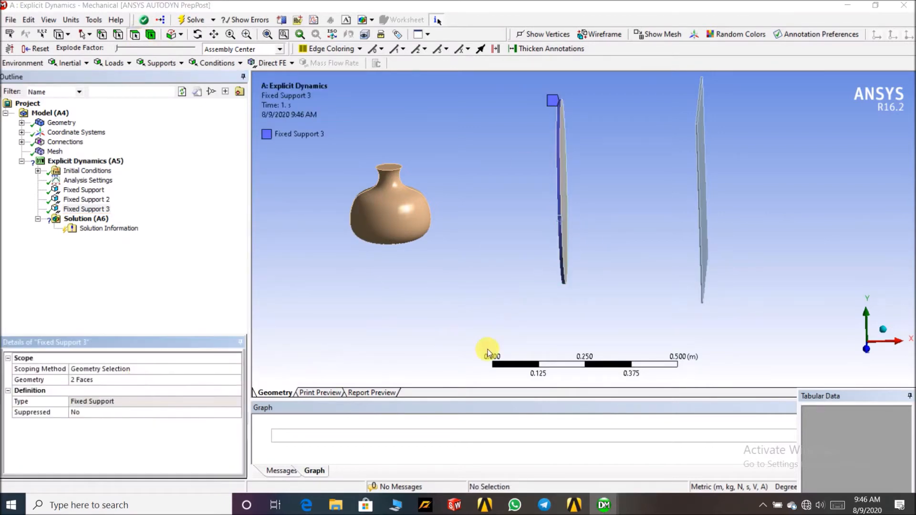
Add a Displacement to the Explicit Dynamics analysis and scope it to the round plate's flat face on the pot side.
right_click(95, 162)
mouse_move(210, 173)
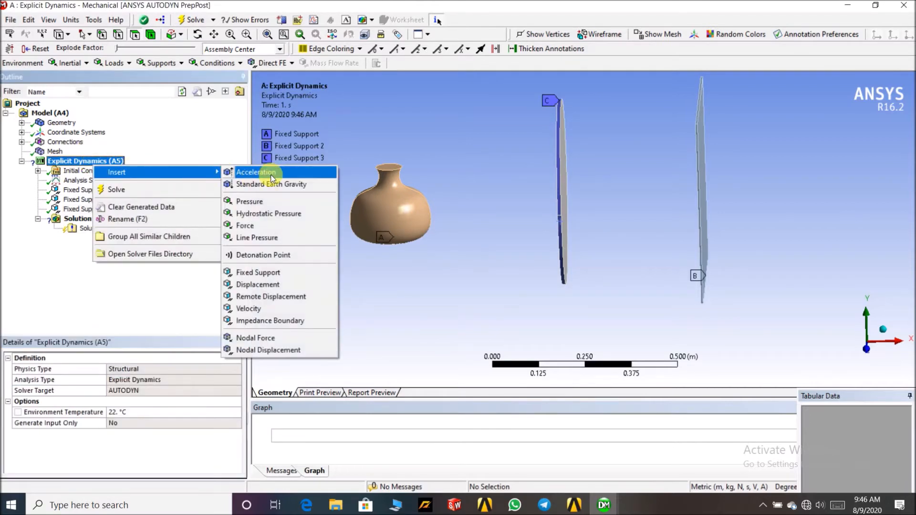
left_click(259, 285)
middle_click_drag(495, 250, 533, 253)
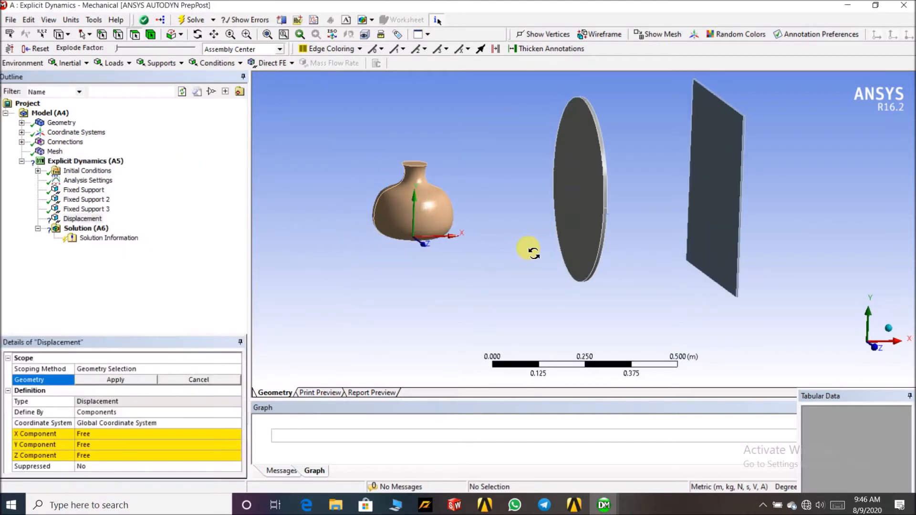
left_click(571, 227)
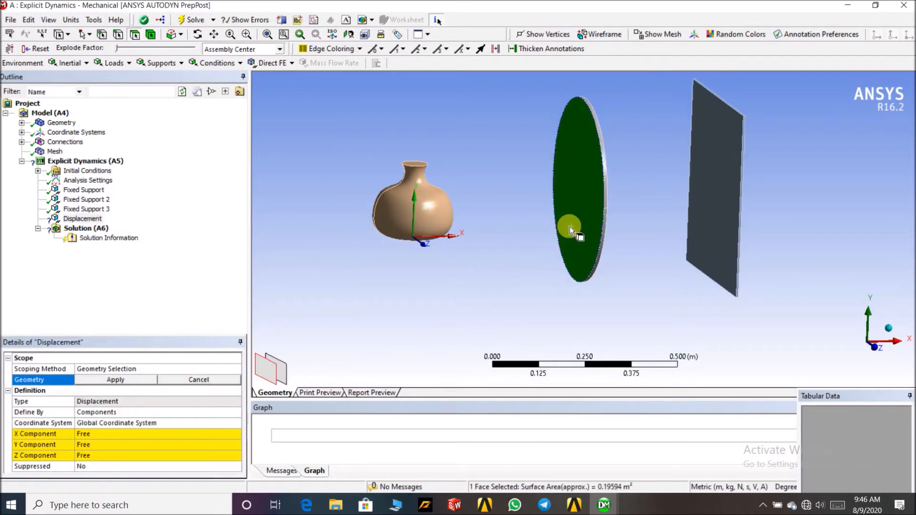
left_click(97, 381)
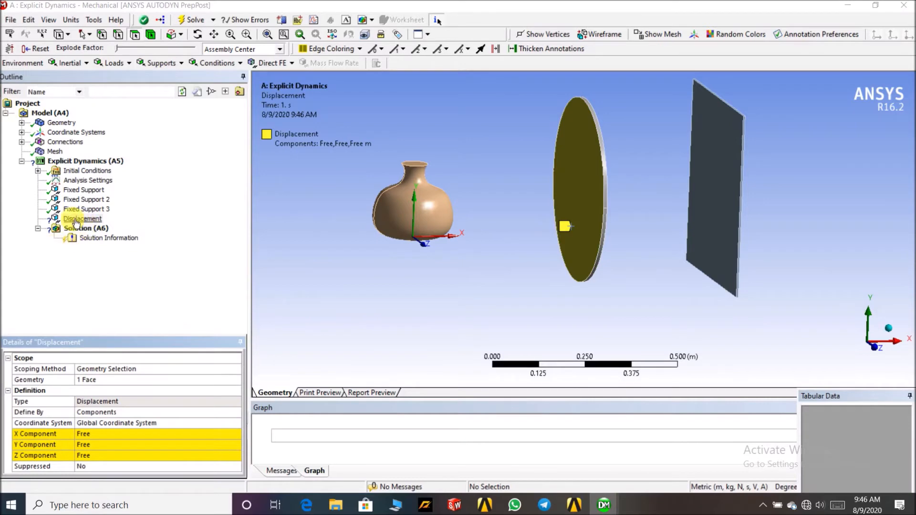
Set the round plate Displacement's Y Component and Z Component to 0 m.
middle_click_drag(499, 265, 434, 266)
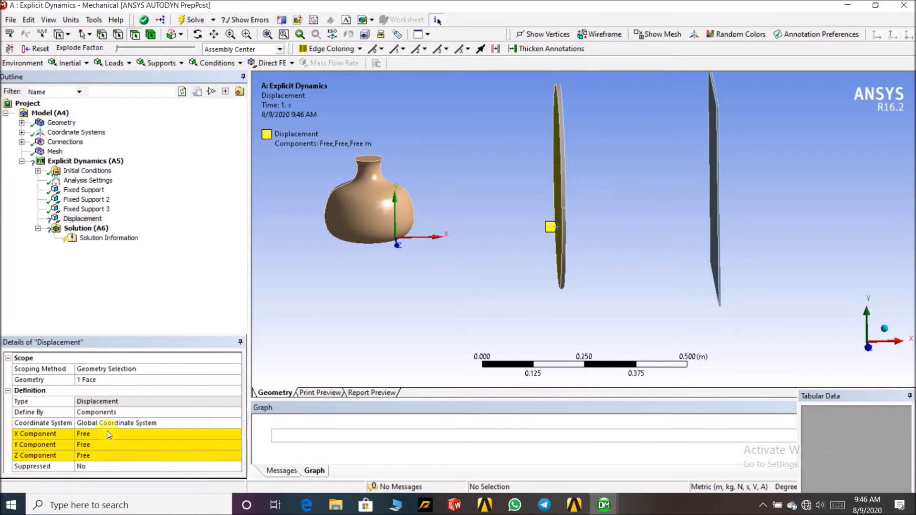
scroll(376, 343, "down", 5)
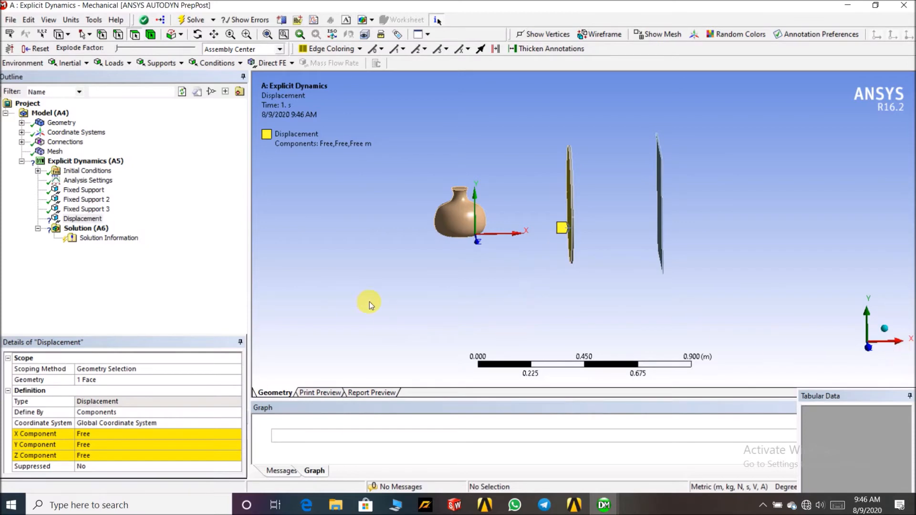
scroll(371, 303, "down", 5)
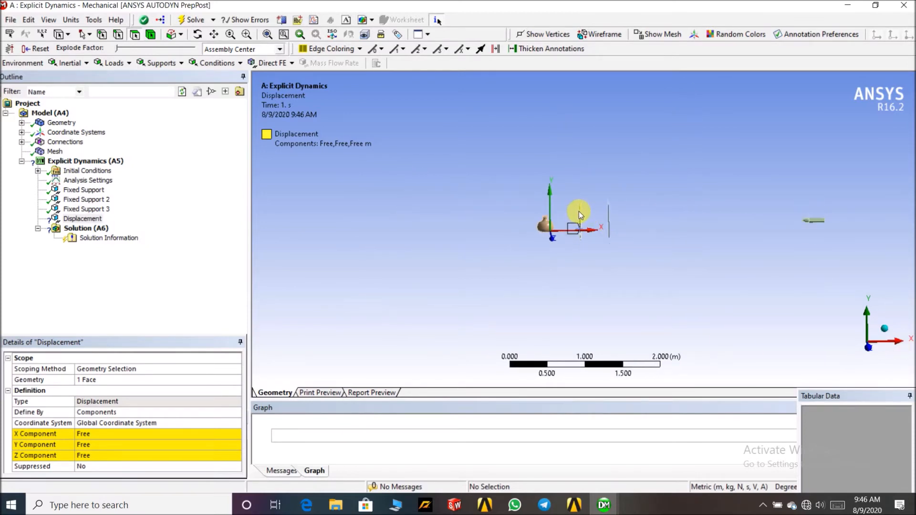
middle_click_drag(699, 244, 688, 278)
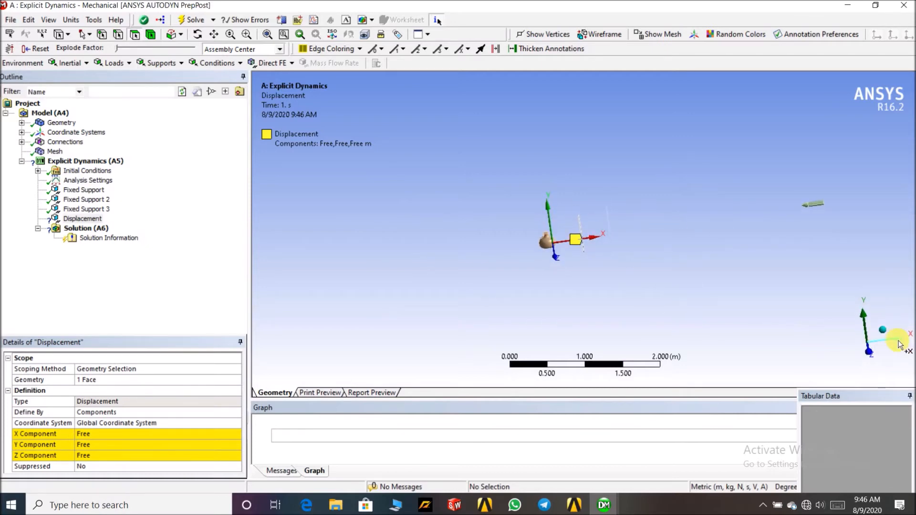
left_click(100, 446)
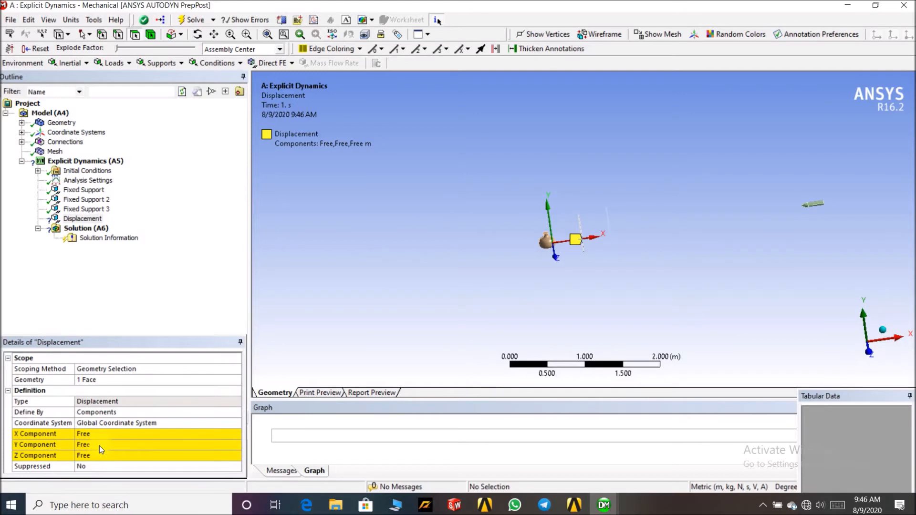
type("0")
key("Return")
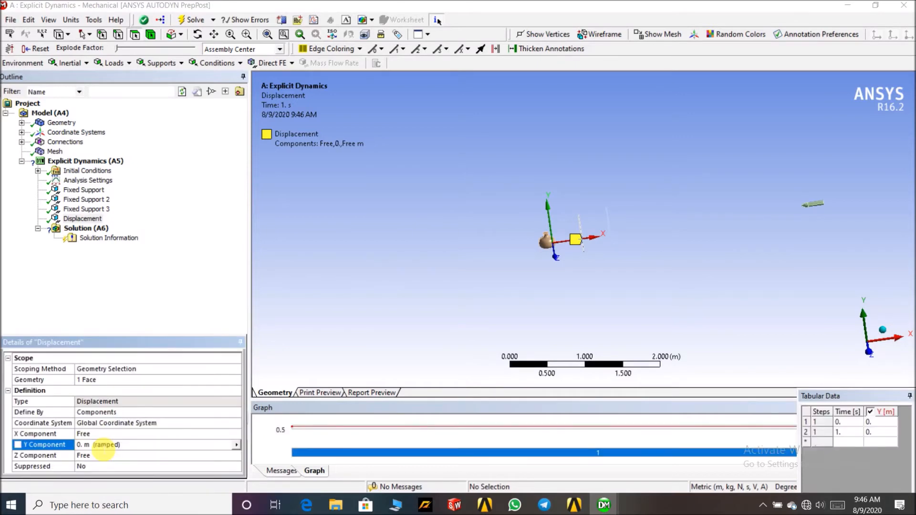
left_click(102, 456)
type("0")
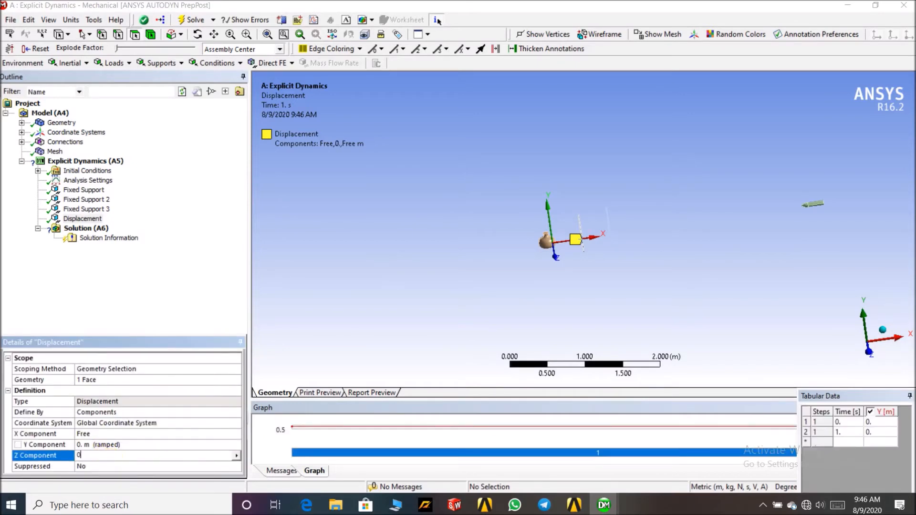
key("Return")
Suppress the Fixed Support scoped to the round plate's rim.
middle_click_drag(619, 259, 589, 252)
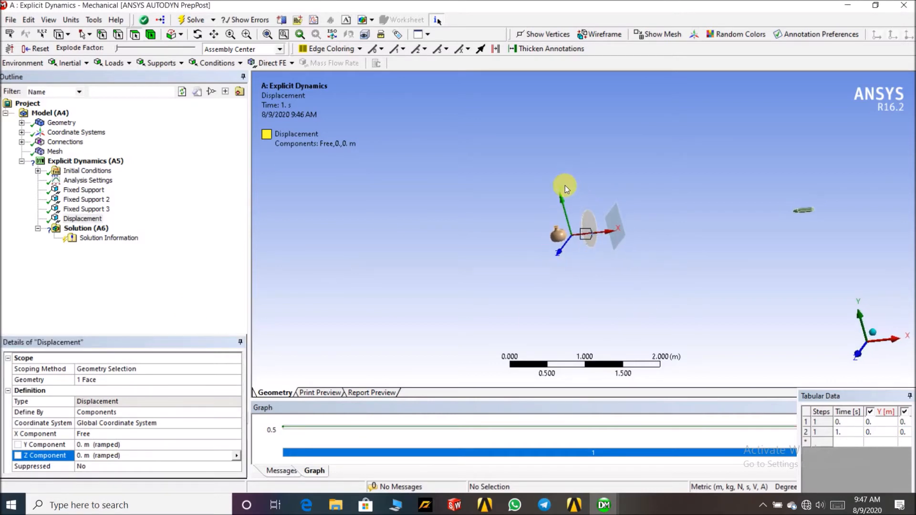
left_click(247, 34)
left_click_drag(538, 192, 915, 246)
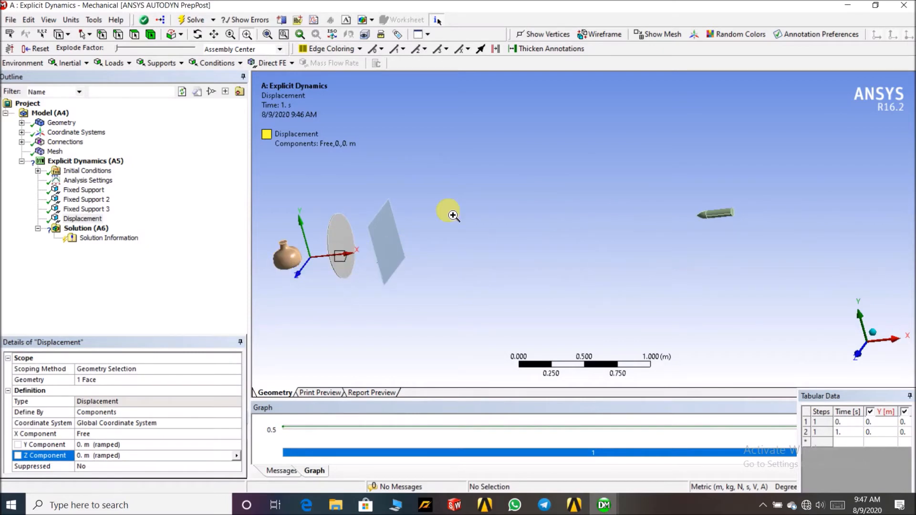
left_click(85, 209)
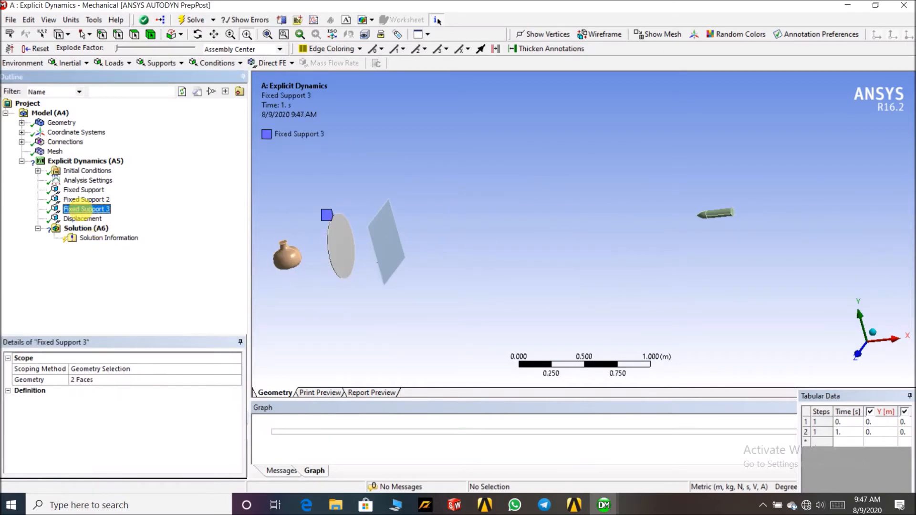
right_click(86, 213)
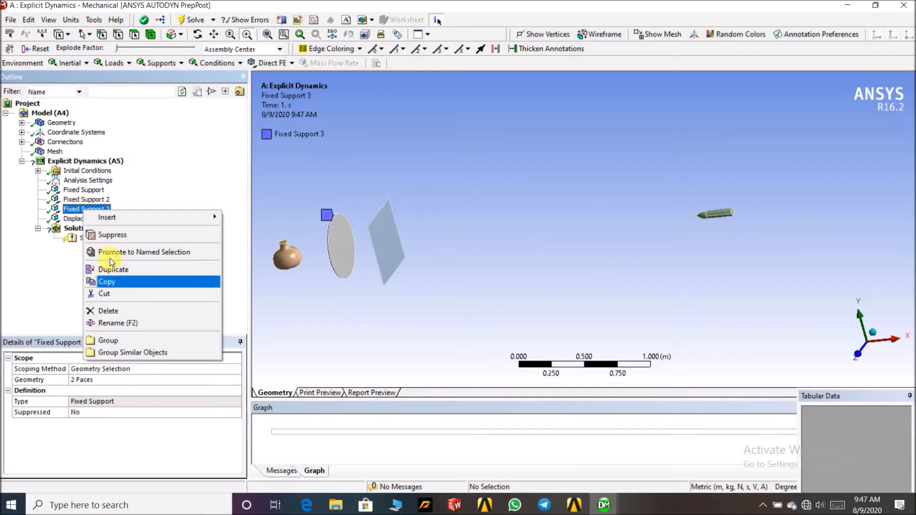
left_click(99, 237)
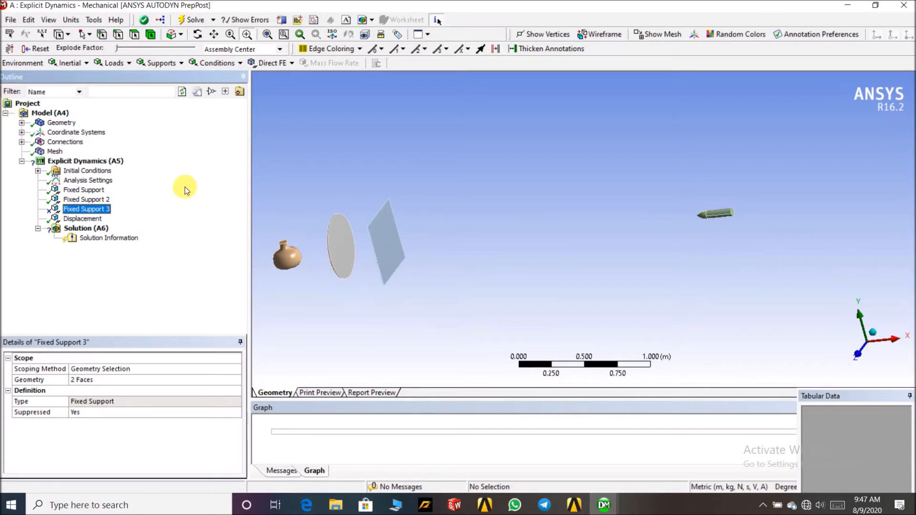
Add a Total Deformation result to the Solution.
left_click(100, 230)
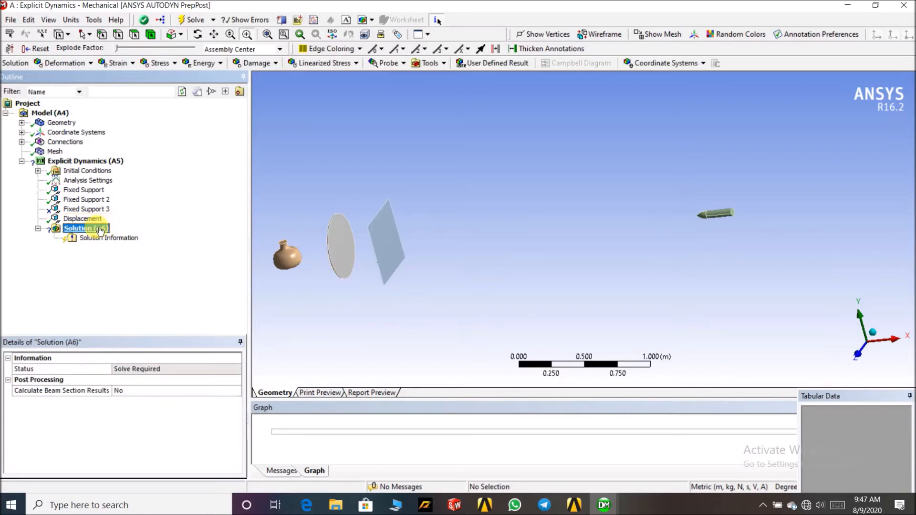
left_click(82, 65)
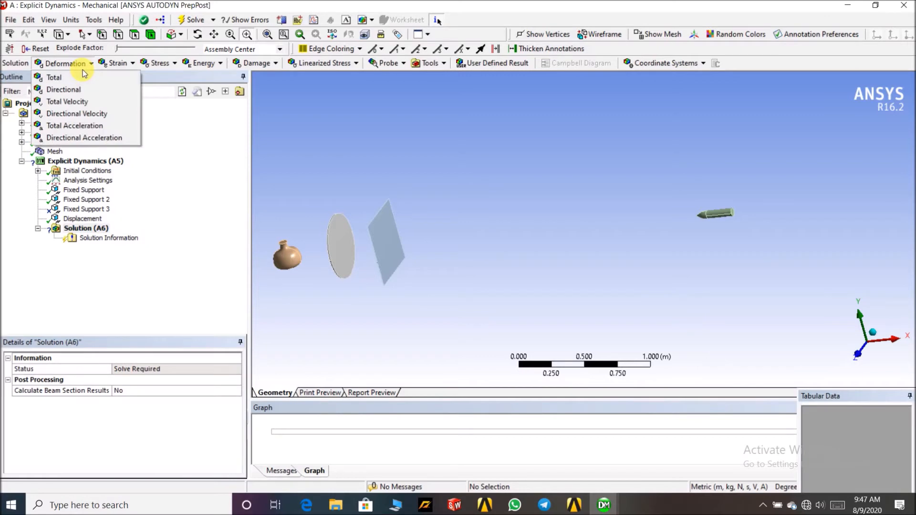
left_click(88, 78)
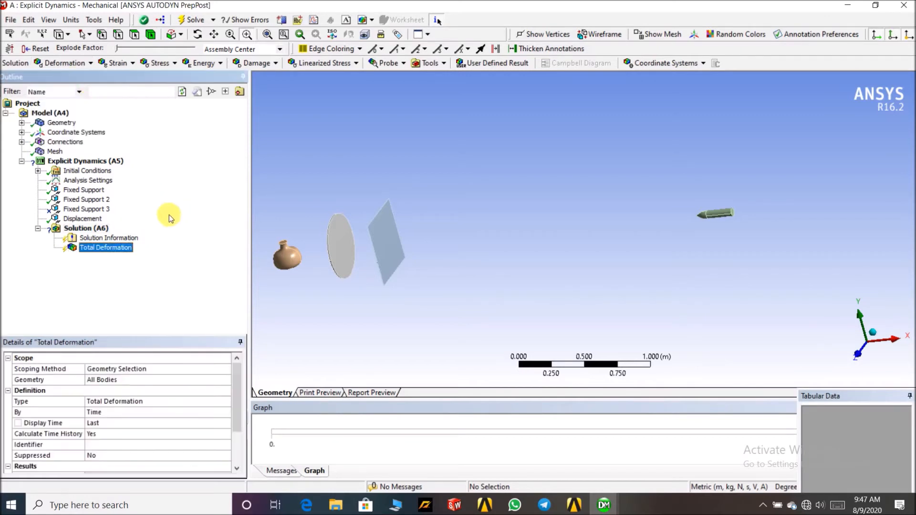
Add an Equivalent (von-Mises) Stress result to the Solution.
left_click(93, 229)
left_click(117, 64)
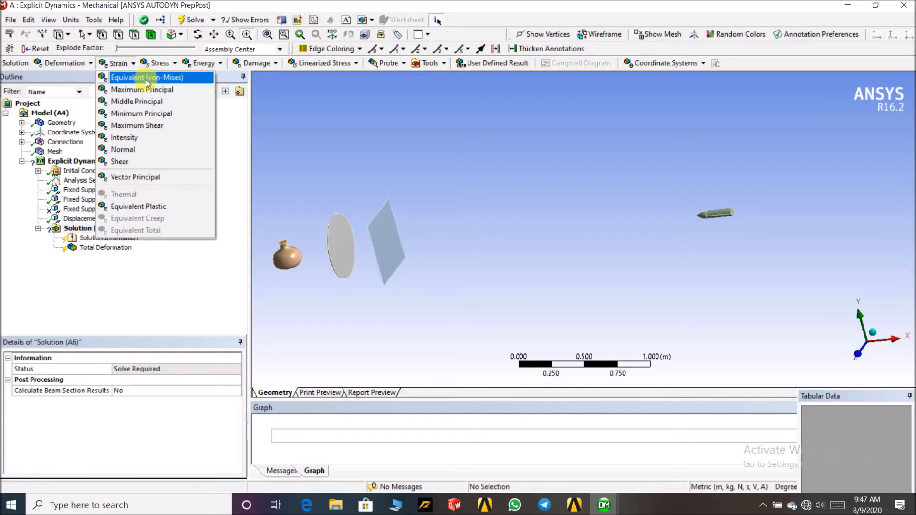
left_click(164, 63)
left_click(170, 65)
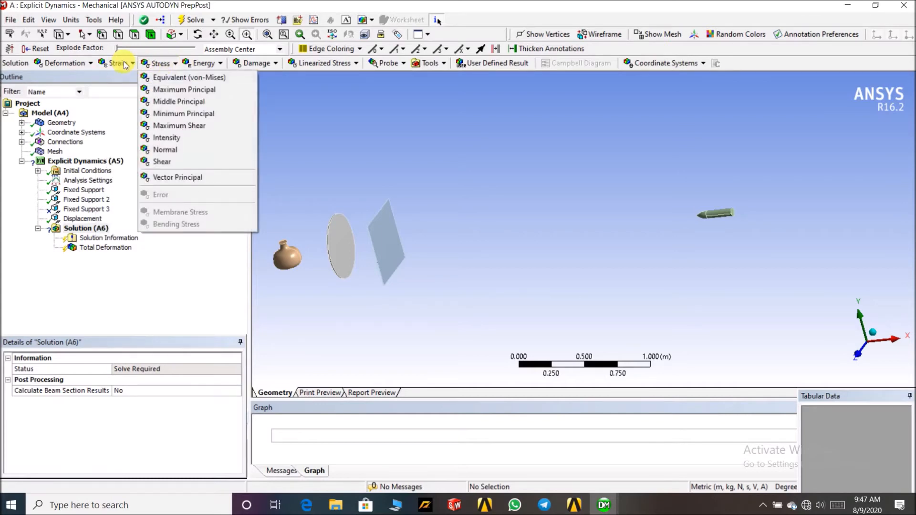
left_click(163, 78)
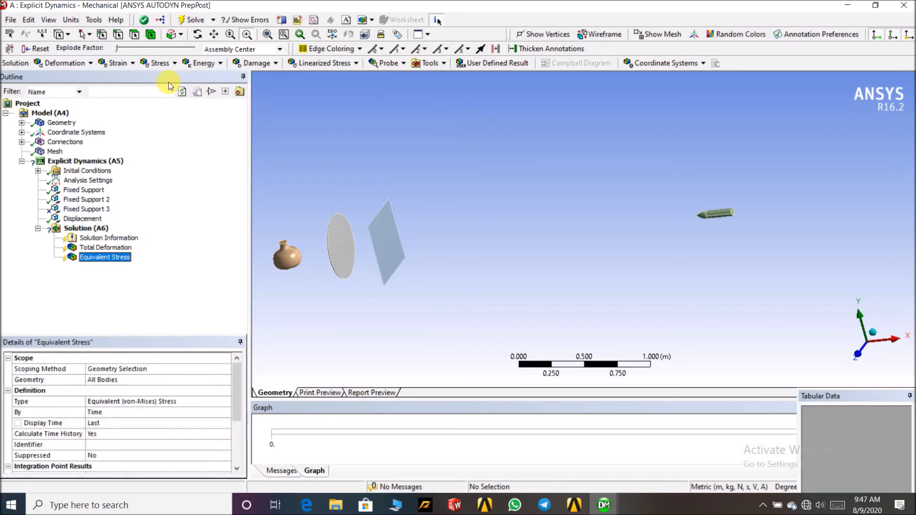
left_click(267, 64)
left_click(219, 63)
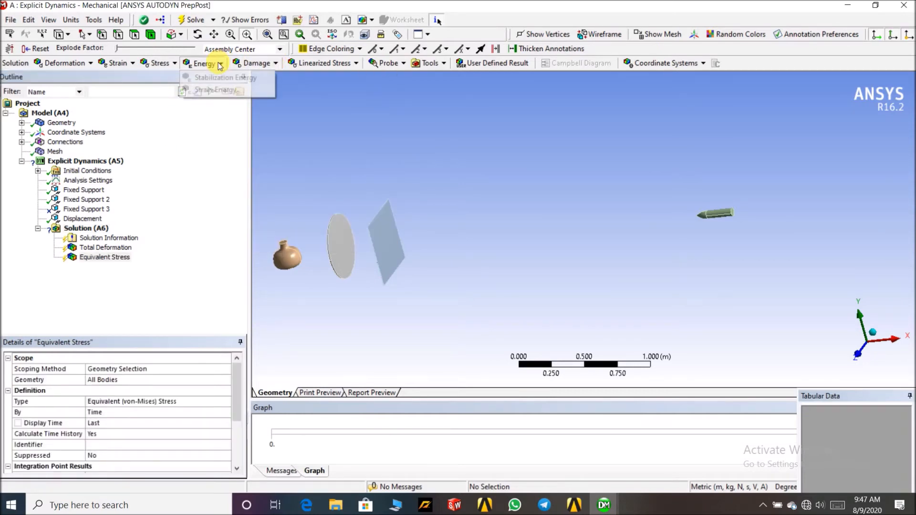
left_click(208, 133)
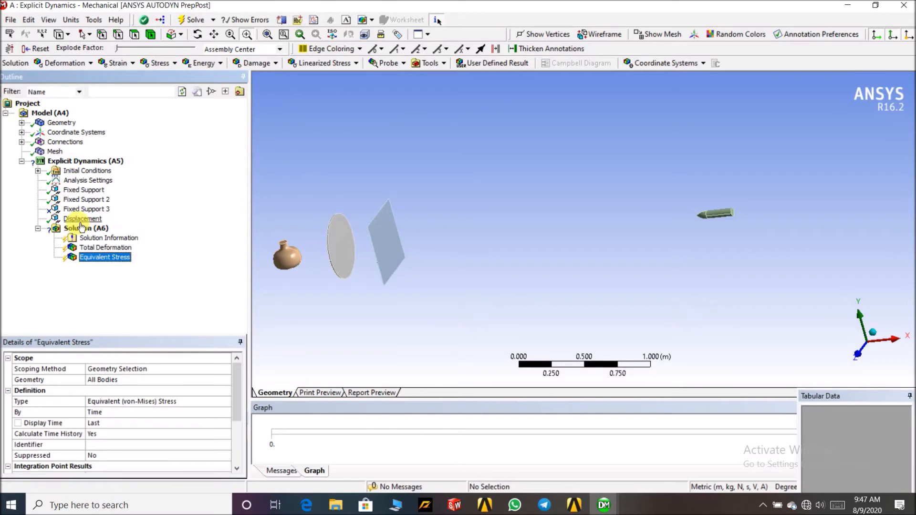
Add a Directional Deformation result to the Solution and try to solve the analysis.
left_click(65, 63)
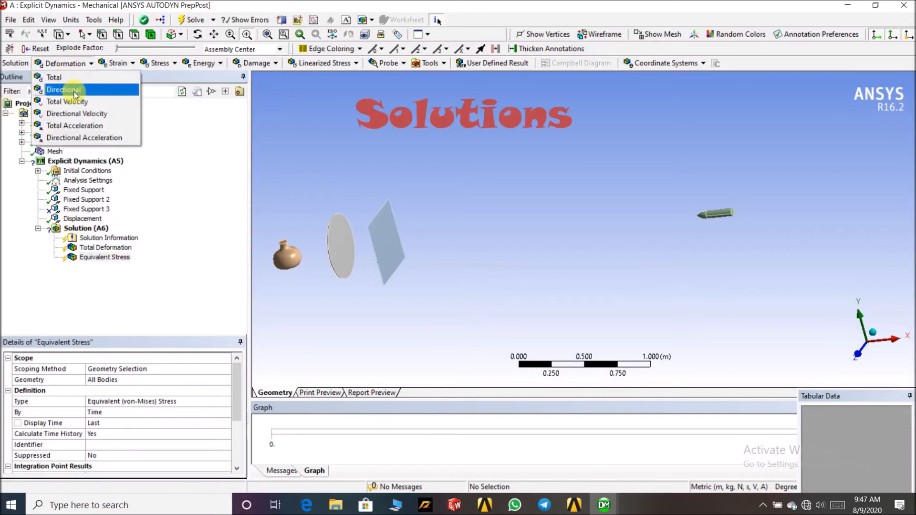
left_click(69, 88)
right_click(103, 229)
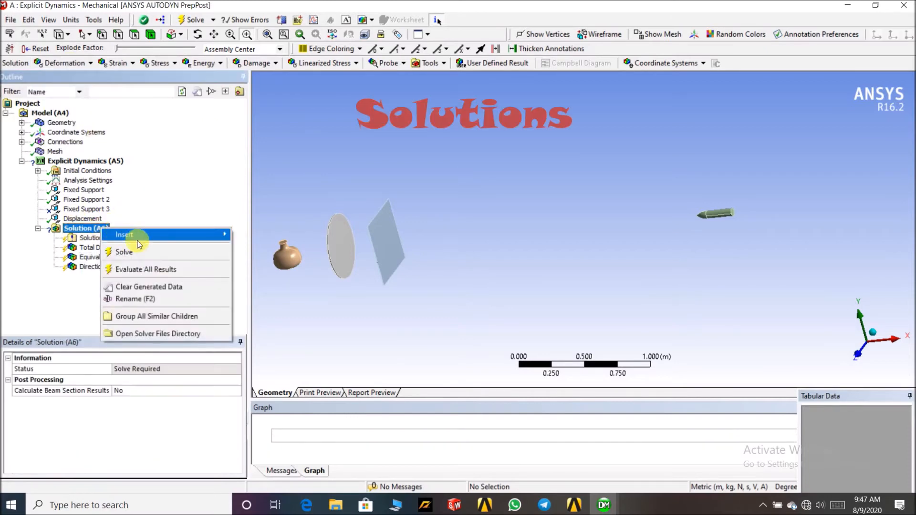
left_click(134, 249)
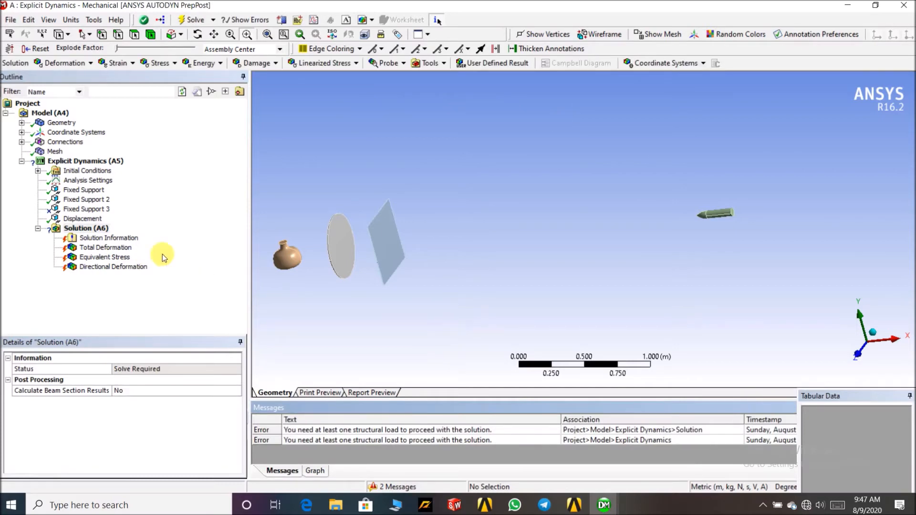
Add a Velocity load to the Explicit Dynamics analysis and scope it to the bullet body.
left_click(98, 162)
right_click(98, 165)
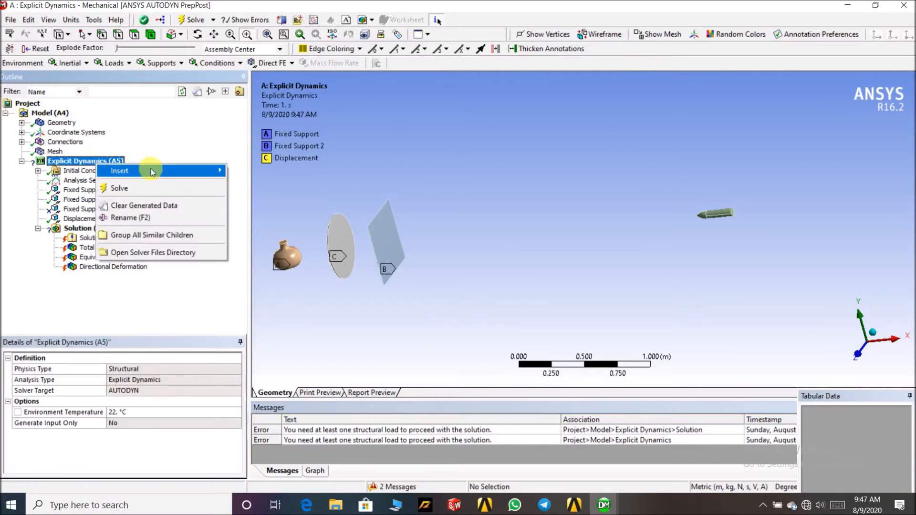
mouse_move(160, 172)
left_click(267, 307)
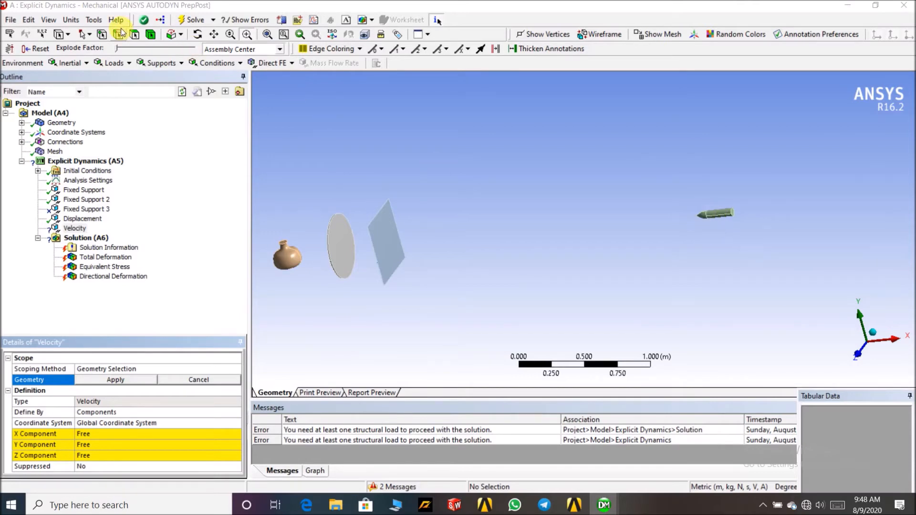
left_click(151, 34)
left_click(709, 216)
left_click(142, 383)
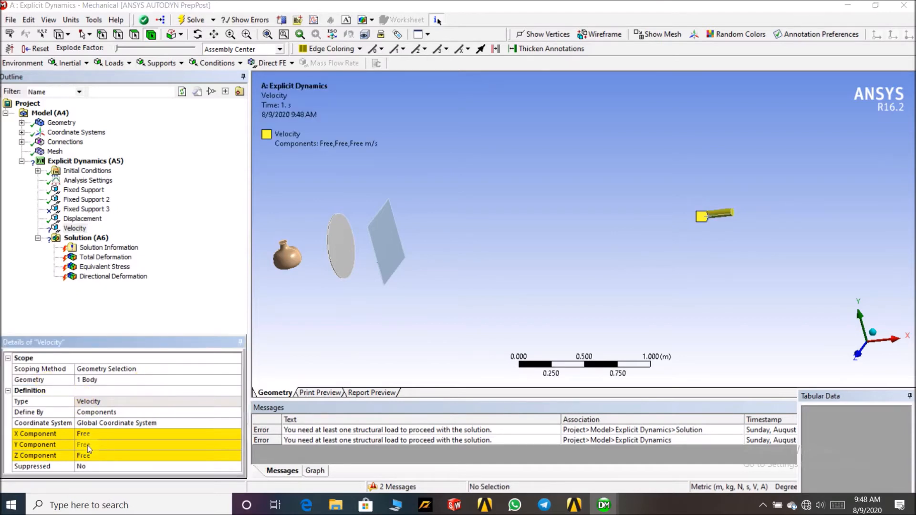
Set the bullet Velocity's X Component to -2000 m/s.
middle_click_drag(566, 275, 577, 292)
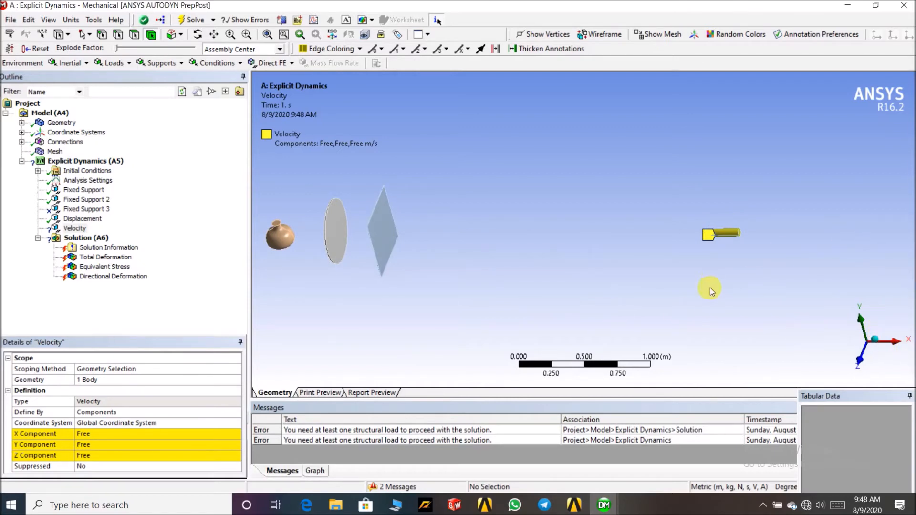
left_click(114, 435)
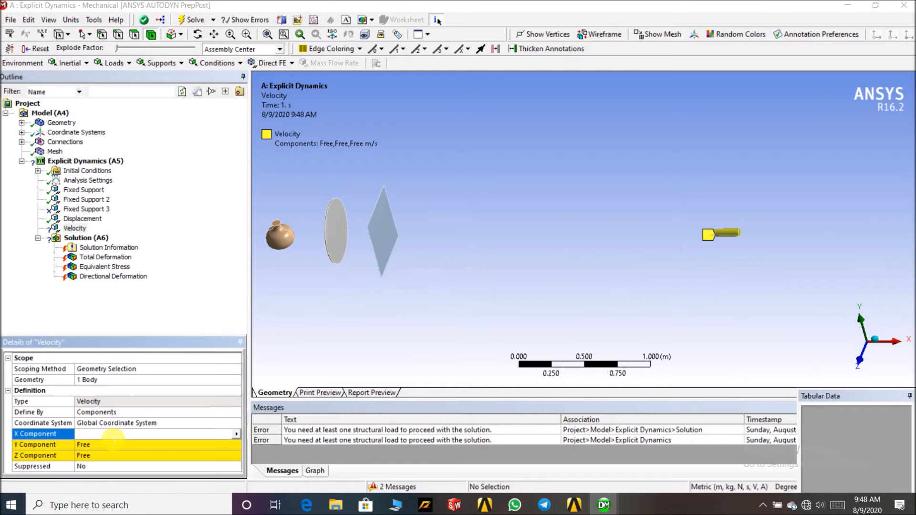
type("-")
left_click(113, 439)
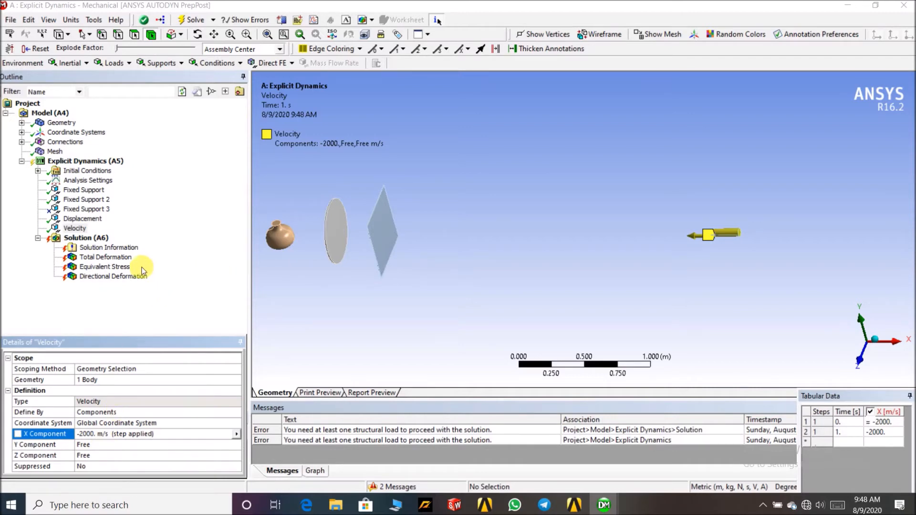
Solve the Explicit Dynamics analysis.
left_click(81, 238)
right_click(84, 239)
left_click(182, 195)
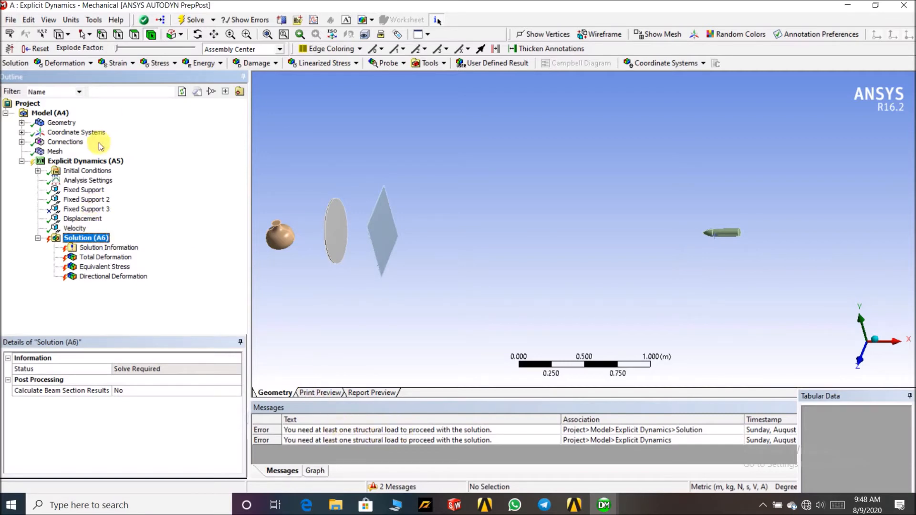
right_click(95, 243)
left_click(125, 262)
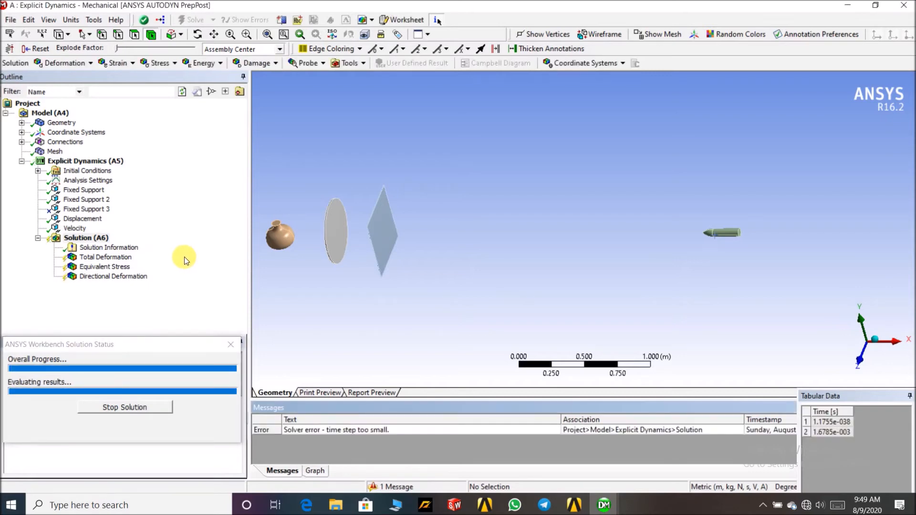
Examine the Total Deformation result on the pierced plates and up close where the bullet meets the pot.
left_click(106, 258)
scroll(418, 290, "down", 3)
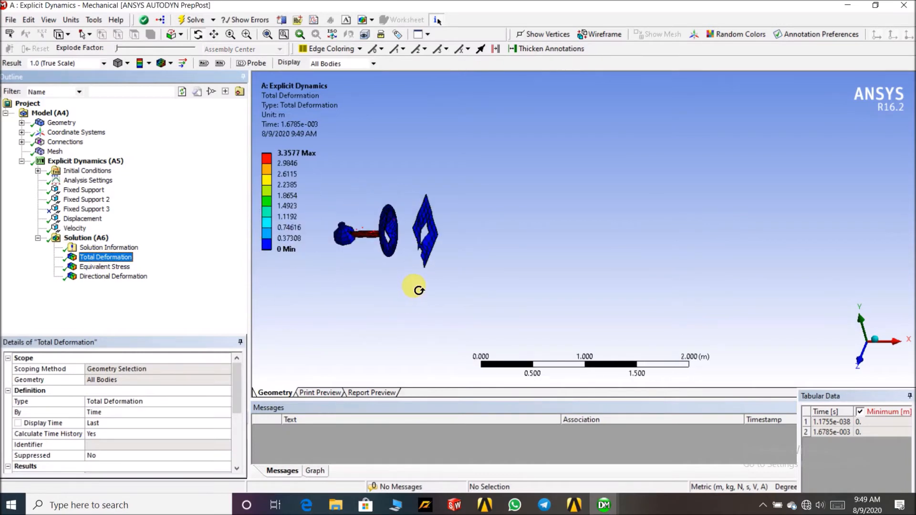
left_click(246, 34)
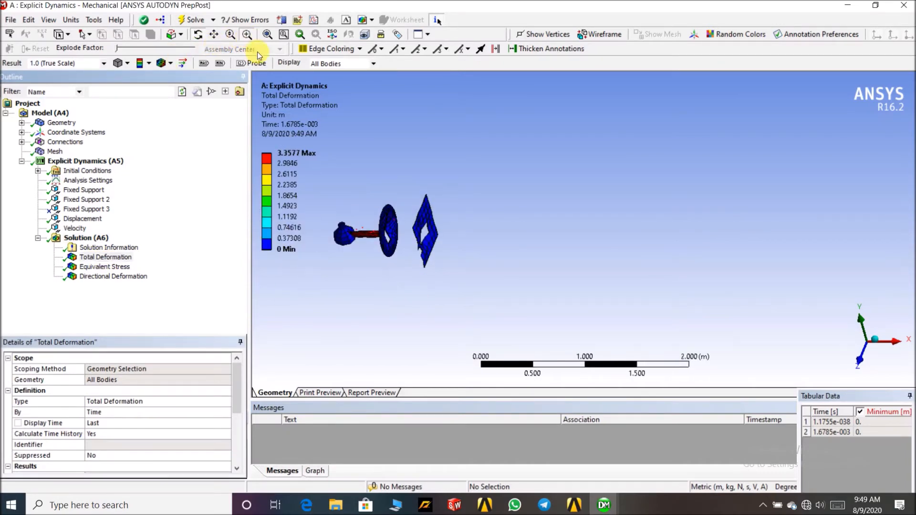
left_click_drag(315, 188, 795, 325)
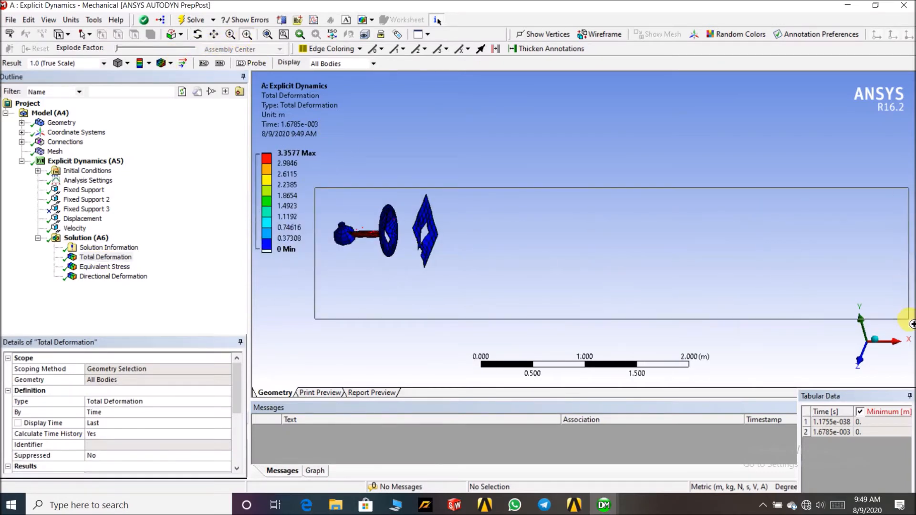
left_click_drag(327, 178, 564, 290)
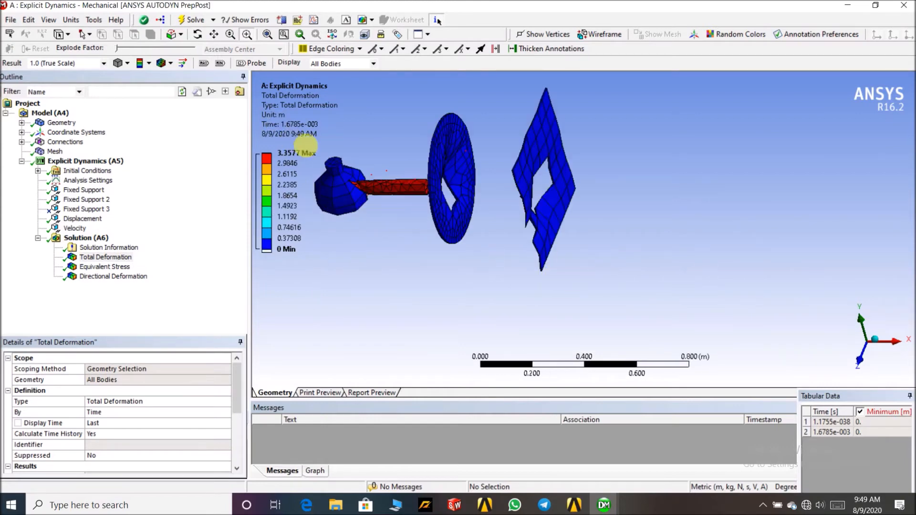
mouse_move(327, 129)
left_mouse_down()
mouse_move(404, 218)
mouse_move(327, 141)
mouse_move(329, 129)
left_mouse_up()
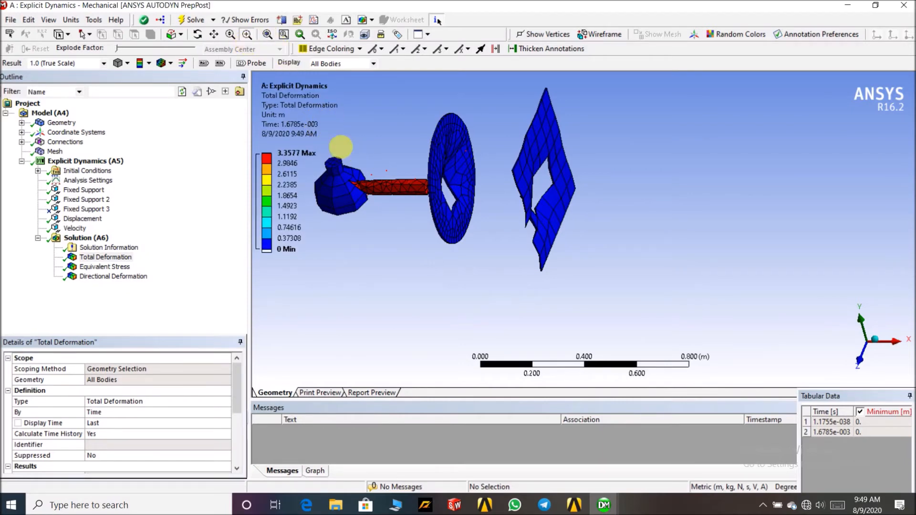
left_click_drag(372, 186, 675, 241)
scroll(648, 276, "down", 1)
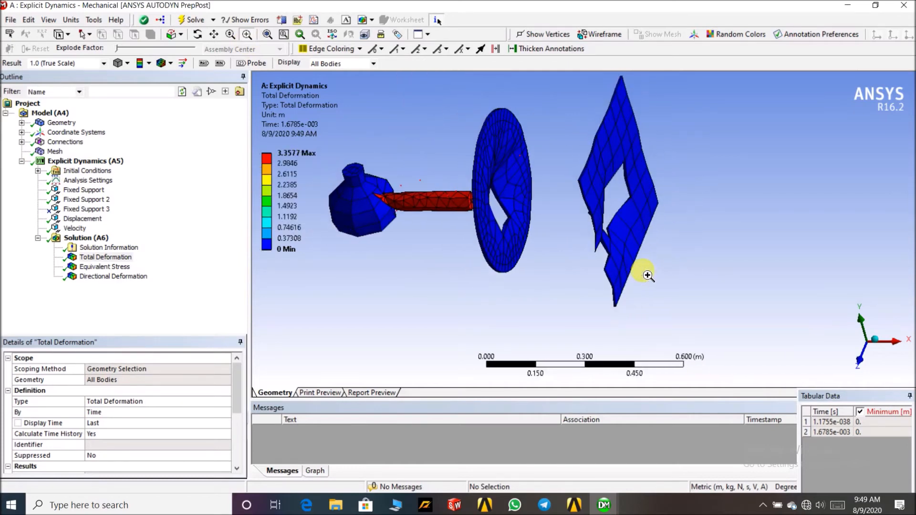
mouse_move(548, 311)
middle_mouse_down()
mouse_move(497, 301)
mouse_move(640, 305)
mouse_move(521, 310)
mouse_move(523, 287)
mouse_move(515, 292)
mouse_move(552, 256)
mouse_move(548, 315)
middle_mouse_up()
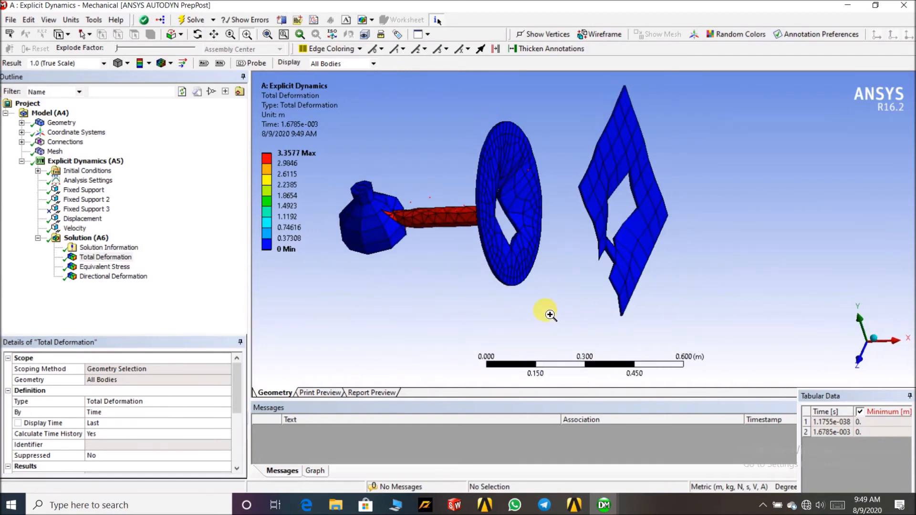
left_click_drag(366, 196, 496, 256)
scroll(496, 289, "down", 5)
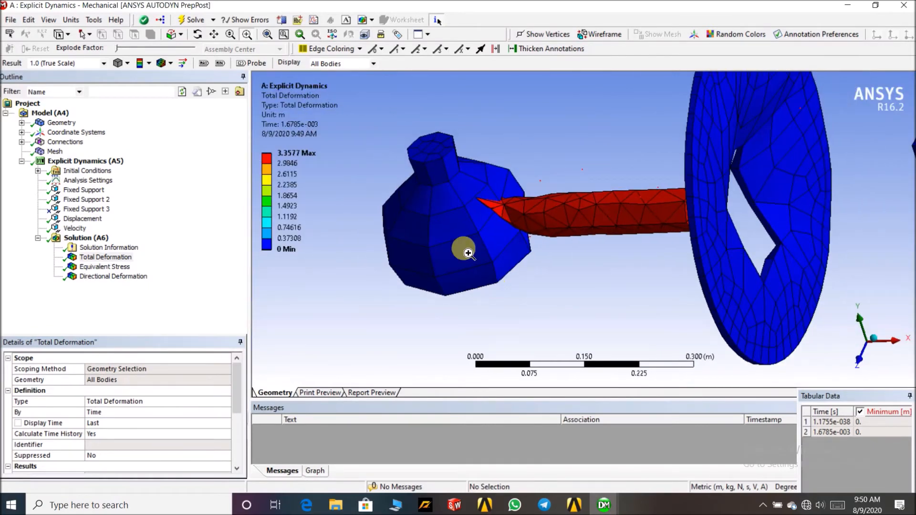
Check the material assigned to the pot body Part1 and return to the Total Deformation result.
left_click(22, 122)
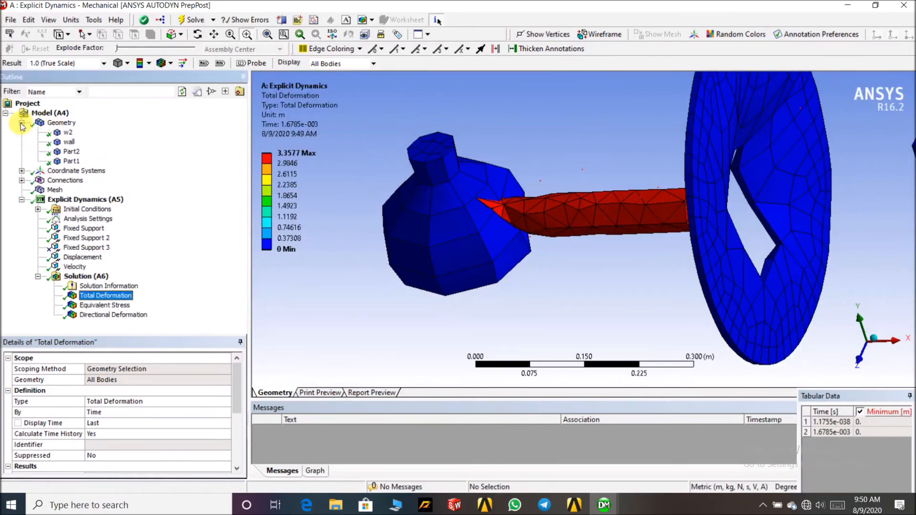
left_click(77, 162)
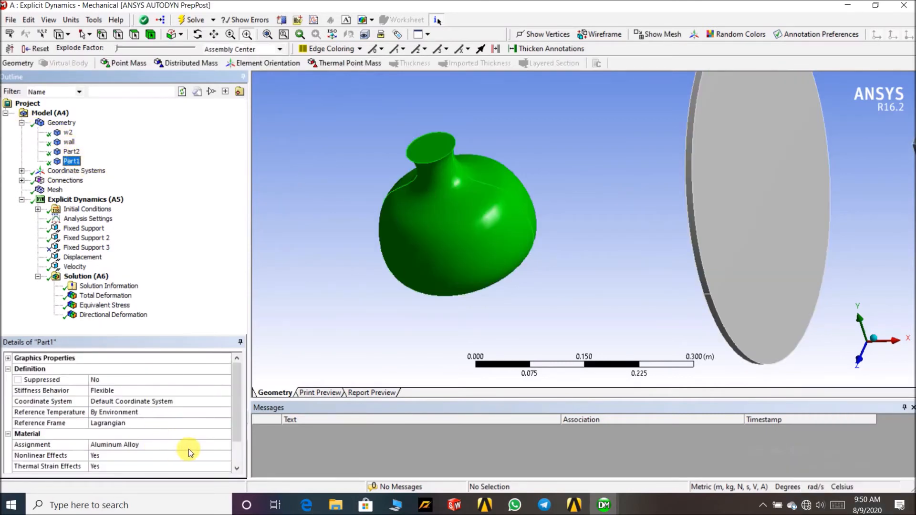
left_click(106, 296)
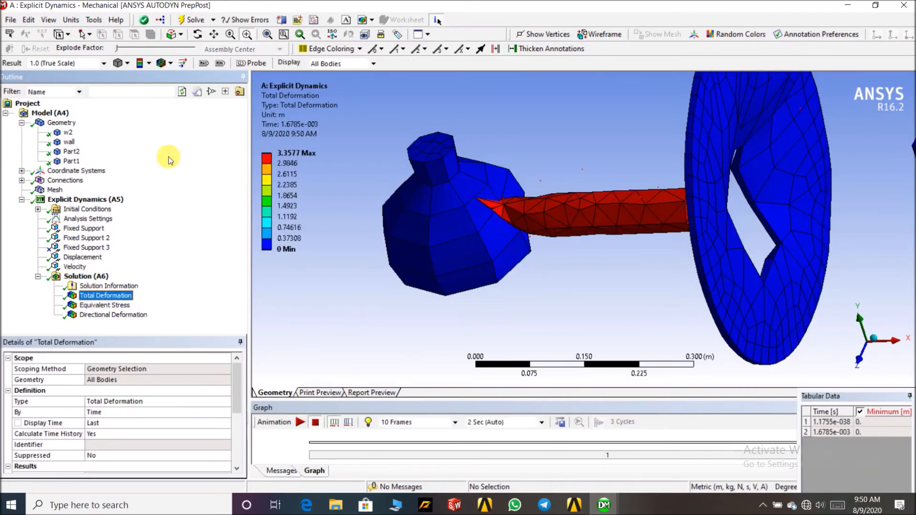
Hide the bullet body Part2 and examine the Total Deformation of the pot and round plate without it.
right_click(68, 151)
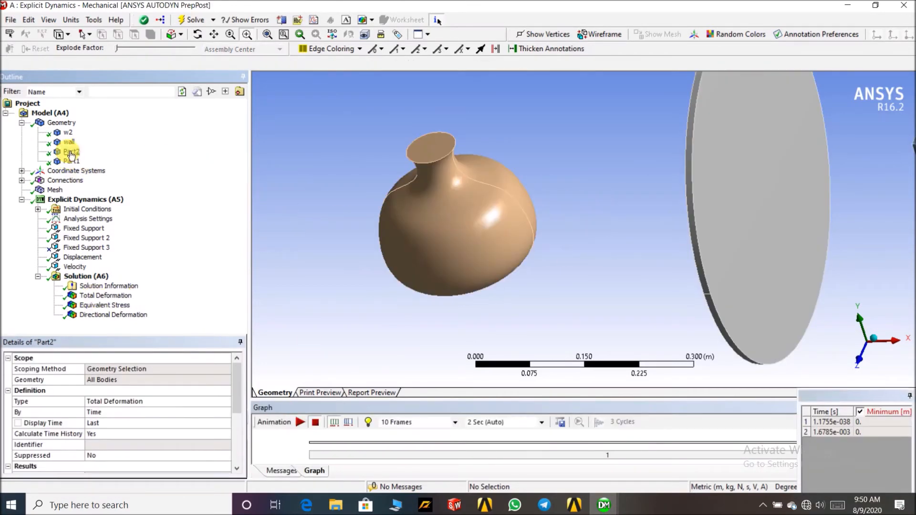
left_click(109, 227)
left_click(105, 295)
left_click_drag(568, 243, 591, 230)
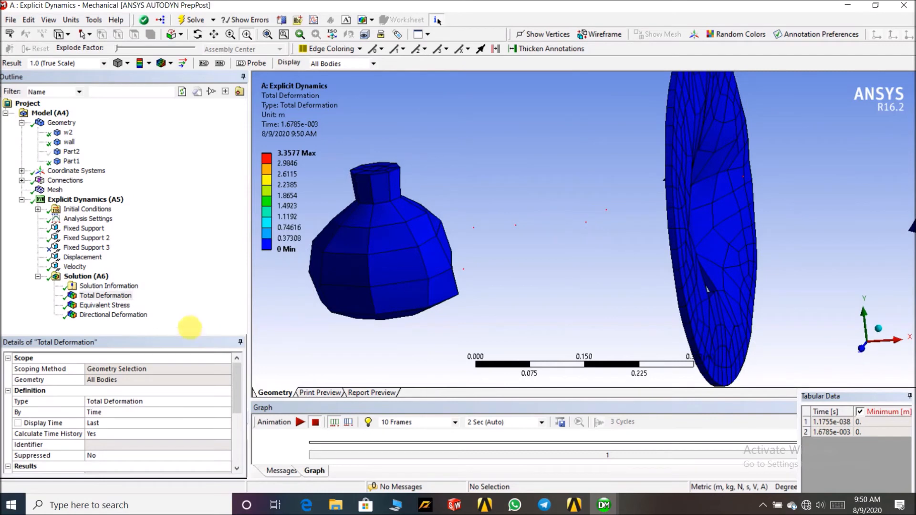
Examine the Equivalent Stress and Directional Deformation results on the pot and both plates.
left_click(171, 305)
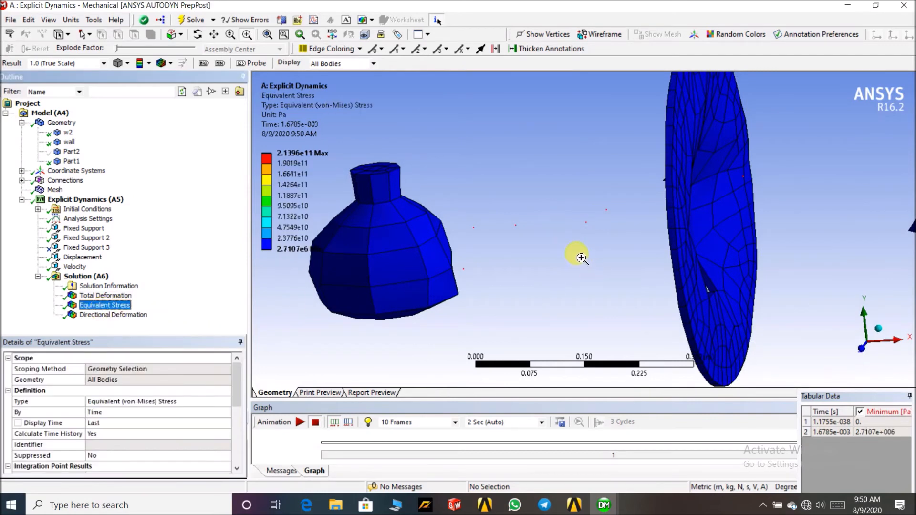
scroll(581, 257, "down", 3)
left_click_drag(571, 254, 588, 247)
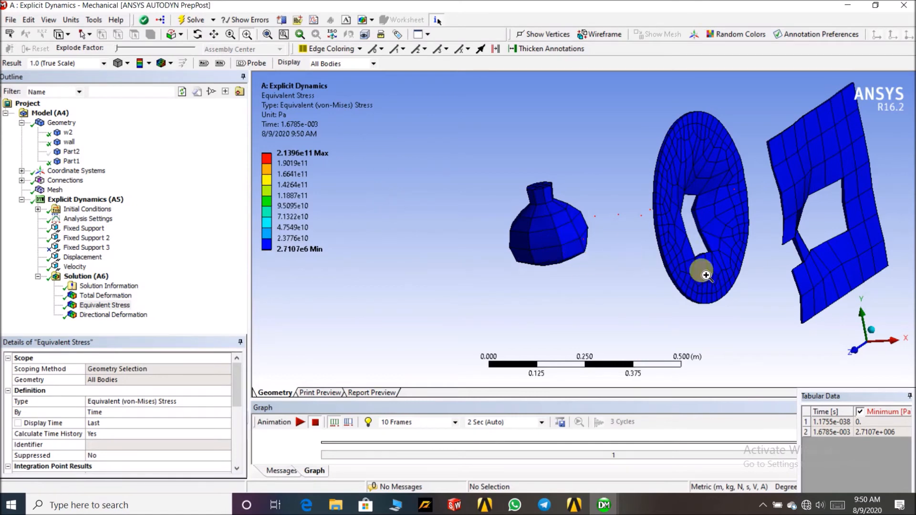
left_click(111, 316)
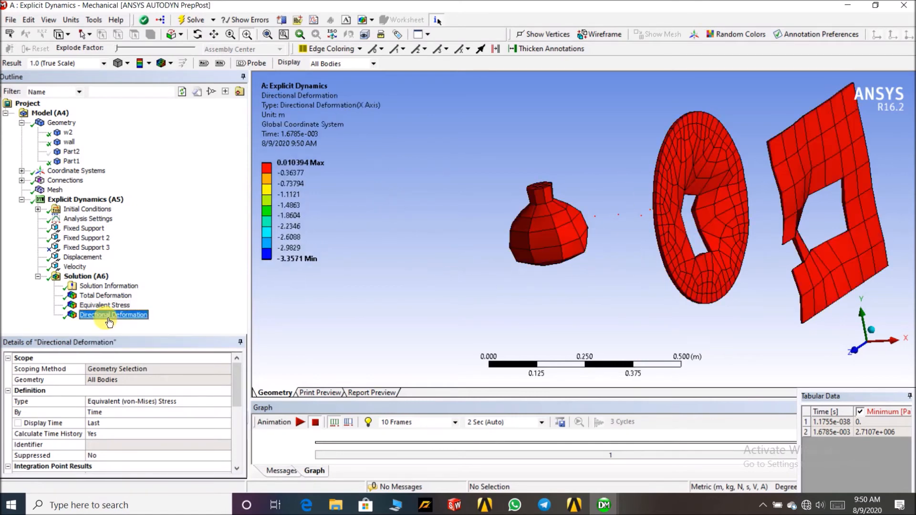
scroll(623, 294, "down", 1)
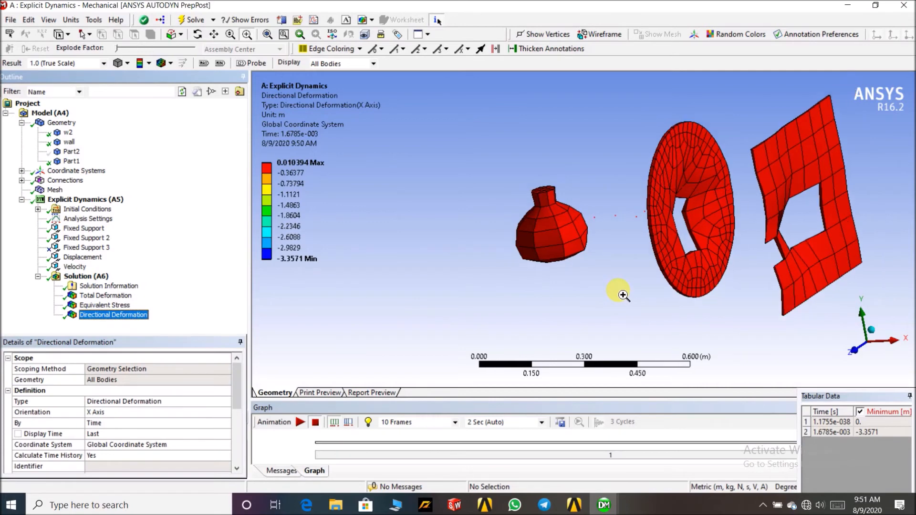
Show the hidden bullet body Part2 again.
left_click(69, 152)
right_click(64, 152)
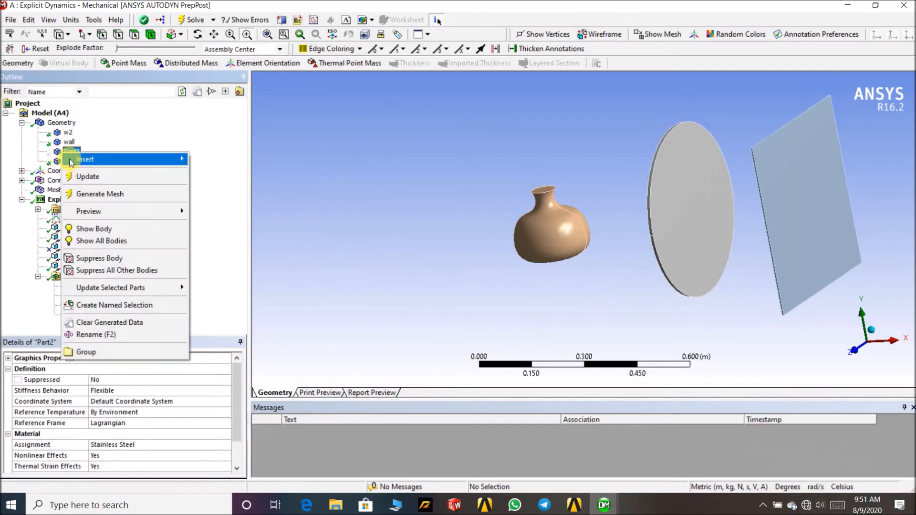
left_click(93, 230)
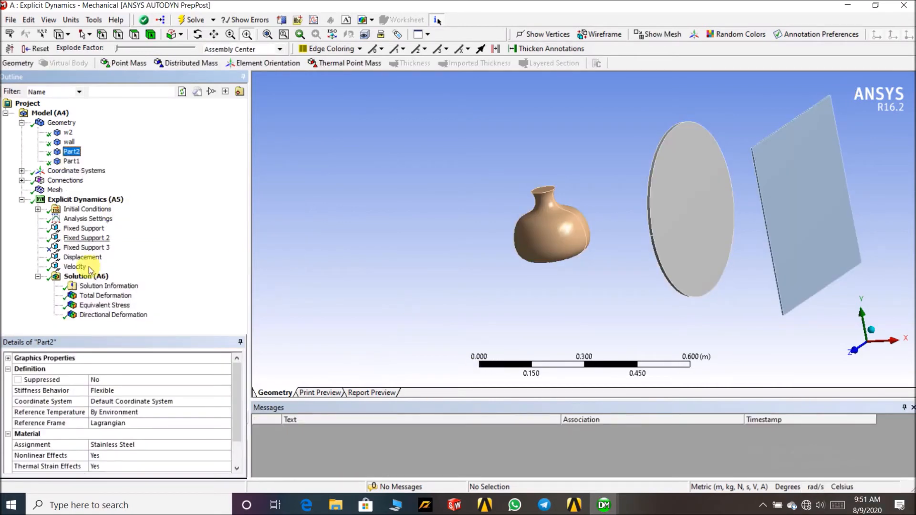
Open the Directional Deformation result and play its animation to view the bullet's impact on the plates and pot.
left_click(105, 296)
left_click(113, 314)
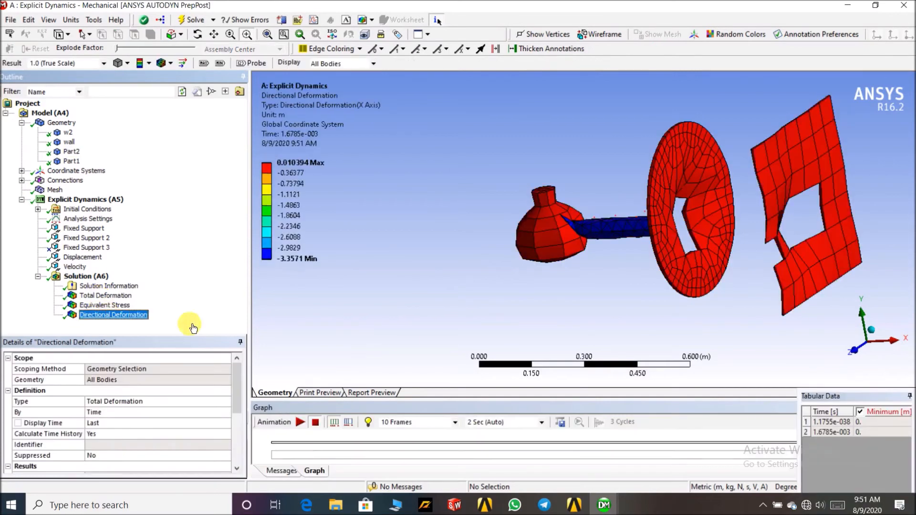
scroll(316, 267, "down", 5)
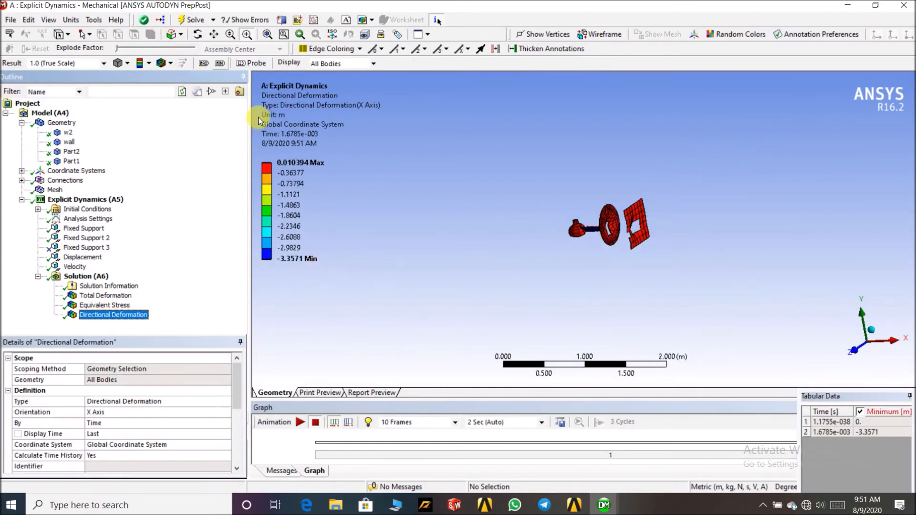
left_click(299, 423)
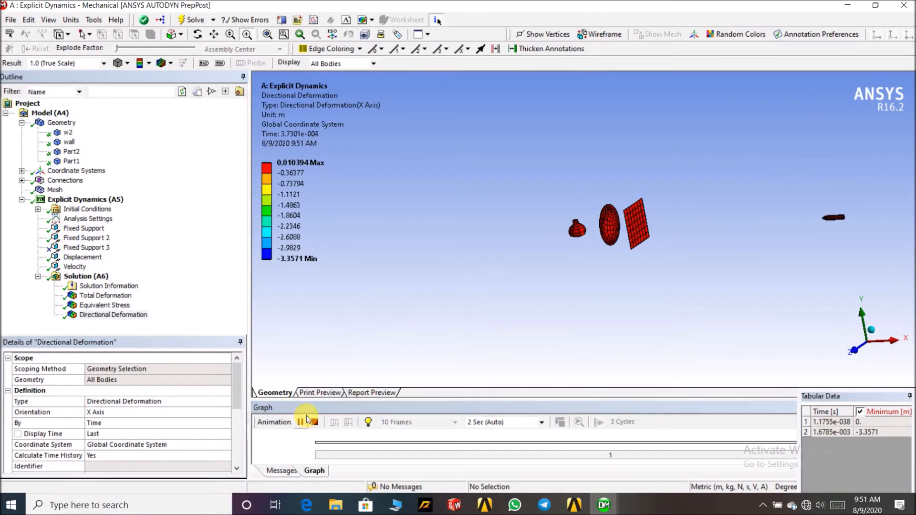
left_click(247, 36)
left_click_drag(503, 173, 571, 207)
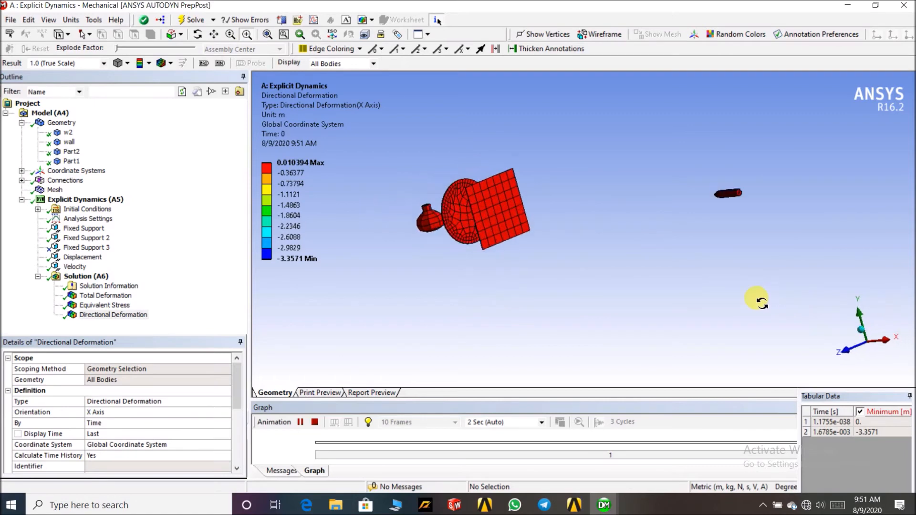
left_click(301, 423)
Set the result animation to 100 frames over 10 Sec and replay the Directional Deformation.
left_click(460, 422)
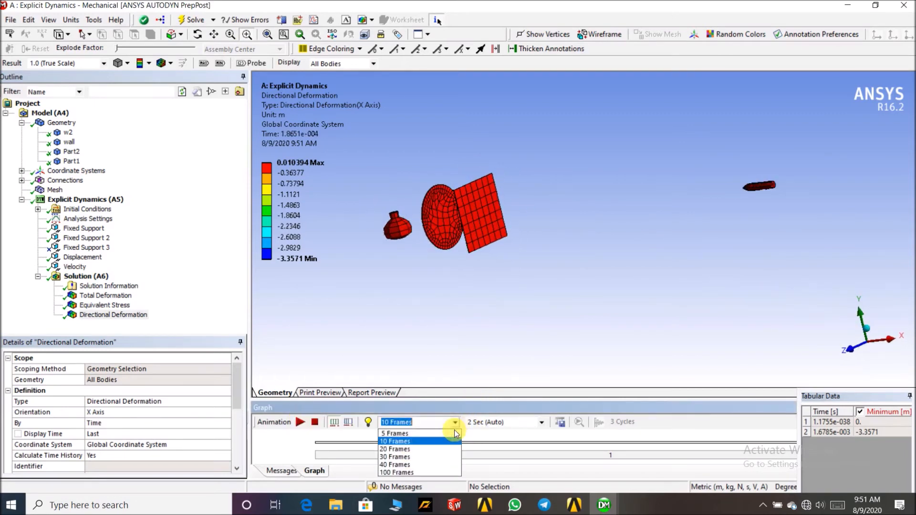
left_click(442, 470)
left_click(544, 423)
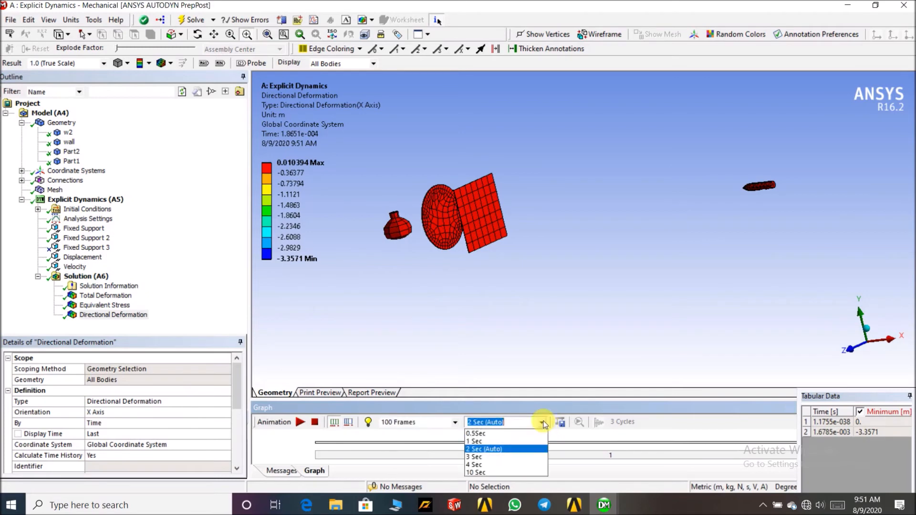
left_click(534, 472)
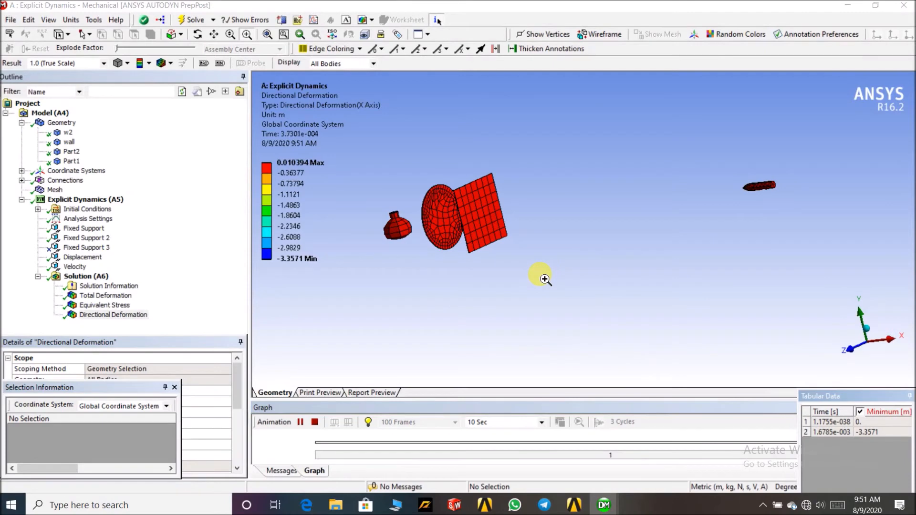
left_click(156, 345)
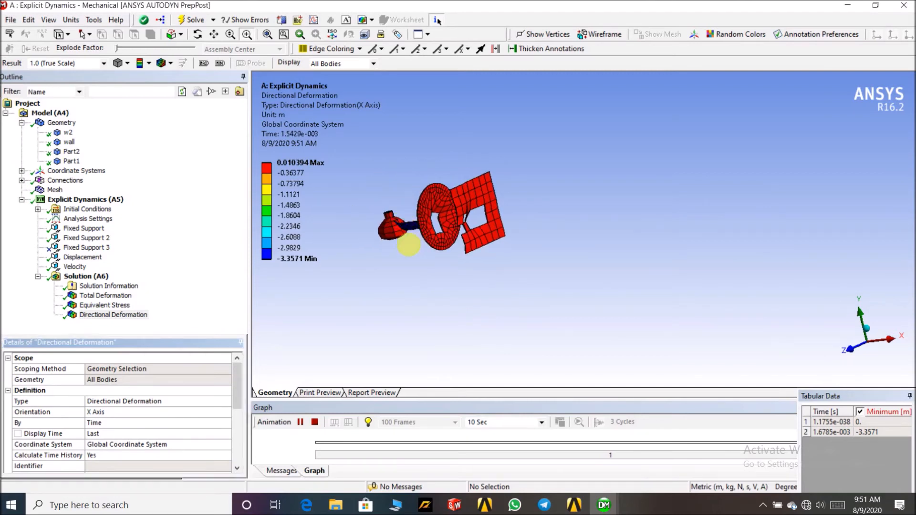
left_click_drag(400, 201, 667, 240)
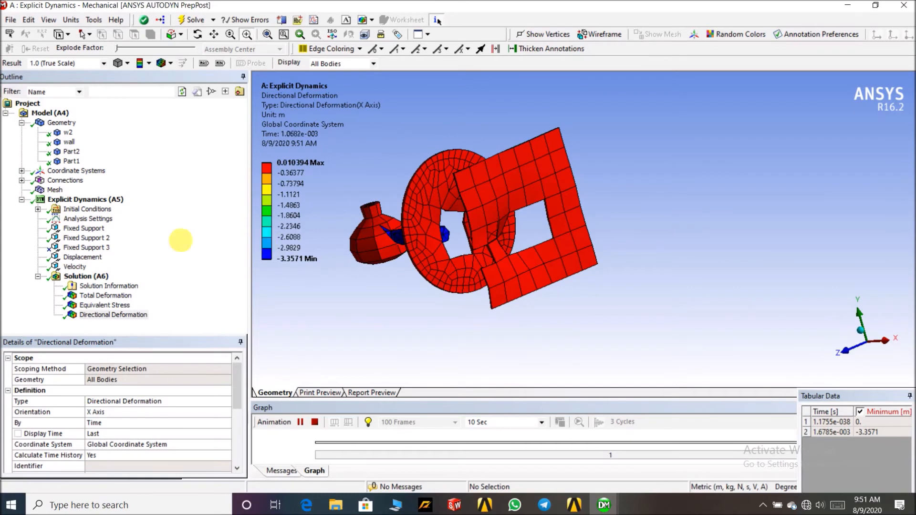
Examine the Total Deformation result on the pot and both plates.
left_click(92, 296)
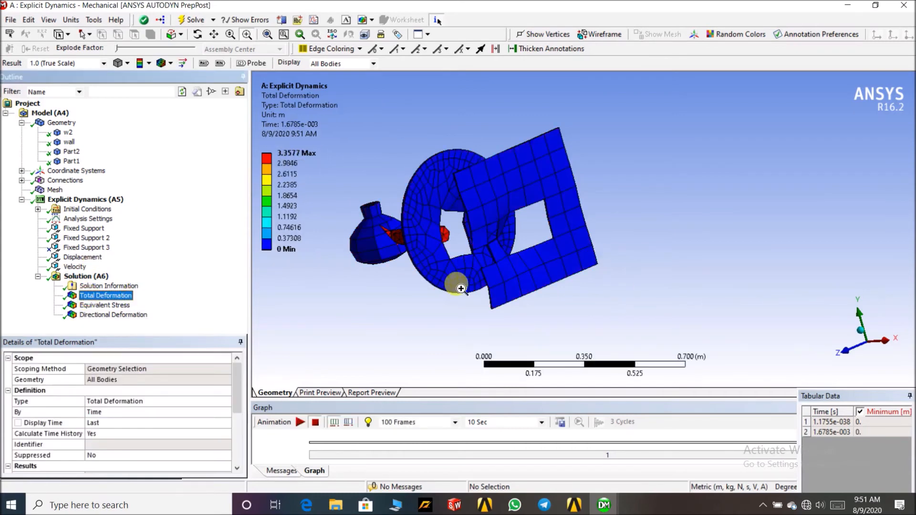
left_click_drag(465, 266, 532, 285)
scroll(532, 284, "down", 1)
middle_click_drag(530, 298, 548, 261)
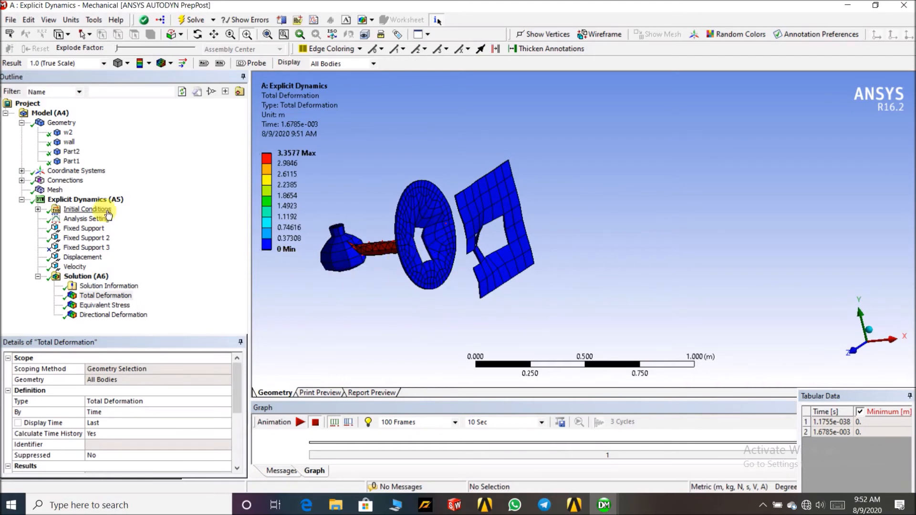
Review the Displacement condition's components and scoped face, and suppress the condition.
left_click(95, 257)
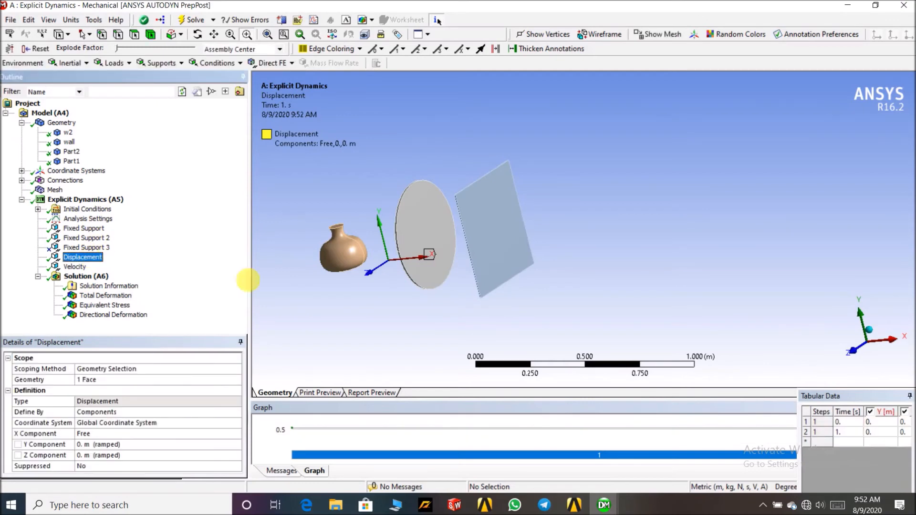
middle_click_drag(376, 283, 418, 282)
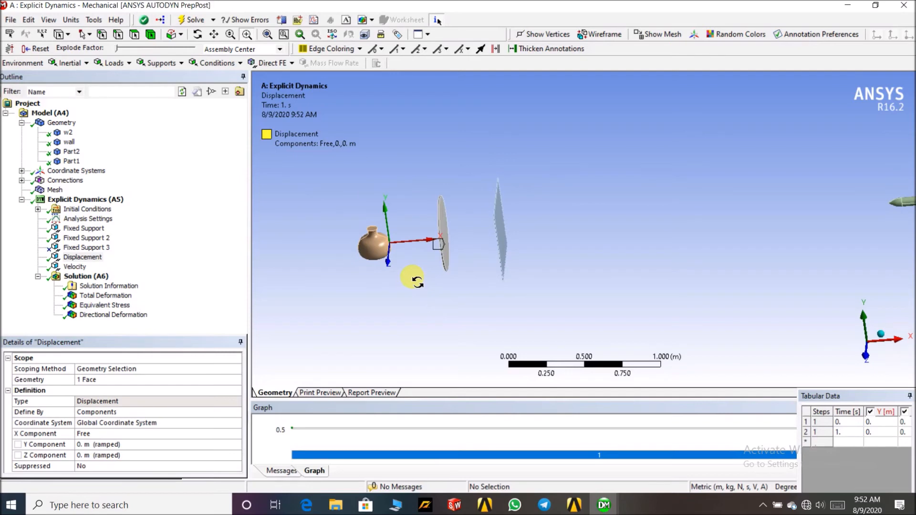
right_click(81, 257)
left_click(101, 284)
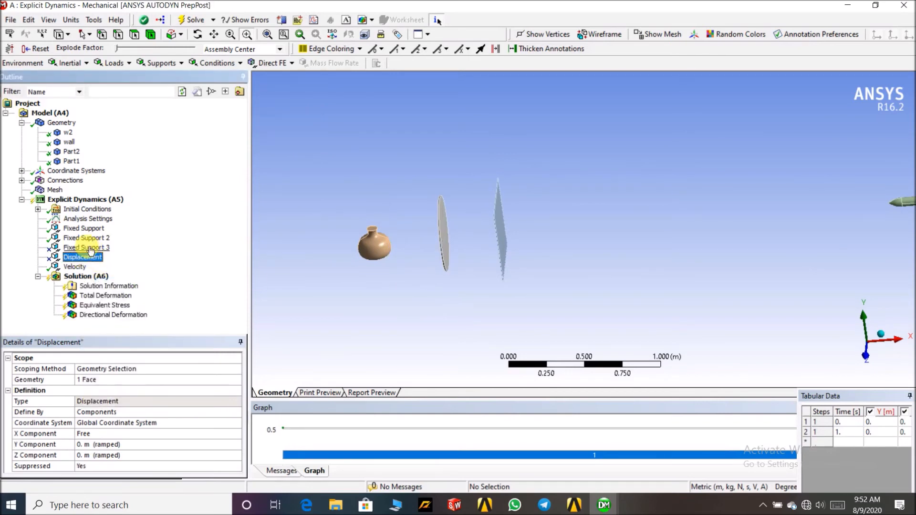
Unsuppress Fixed Support 3 and check its location on the model.
left_click(95, 249)
right_click(95, 249)
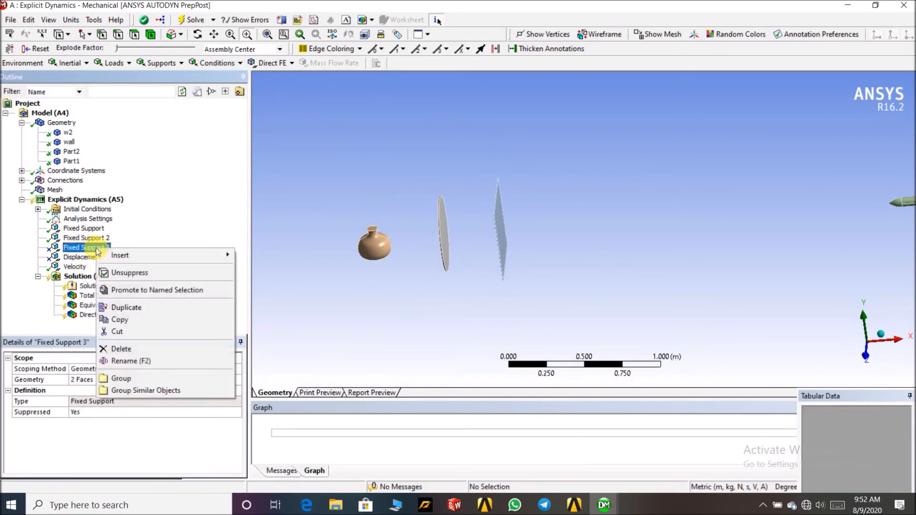
left_click(125, 268)
mouse_move(458, 304)
middle_mouse_down()
mouse_move(434, 296)
mouse_move(419, 248)
mouse_move(452, 310)
middle_mouse_up()
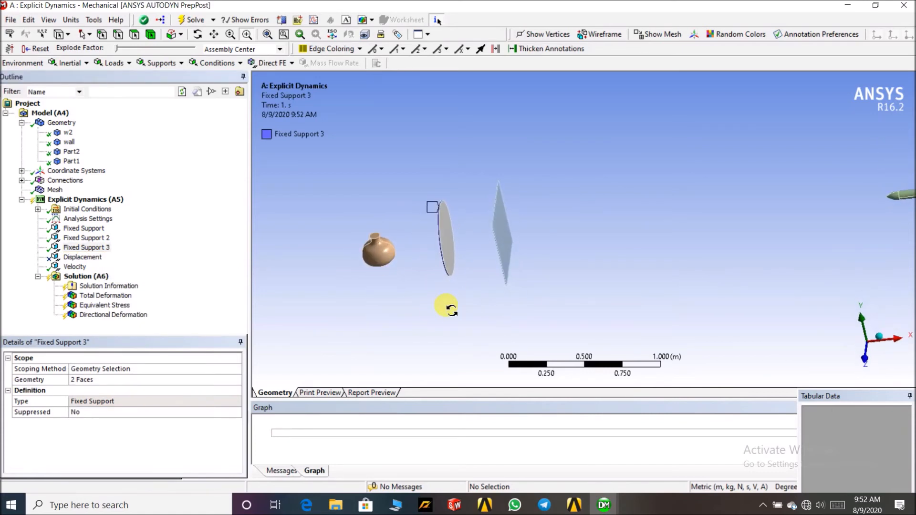
Solve the explicit dynamics analysis again with the changed supports.
left_click(85, 276)
right_click(84, 277)
left_click(106, 302)
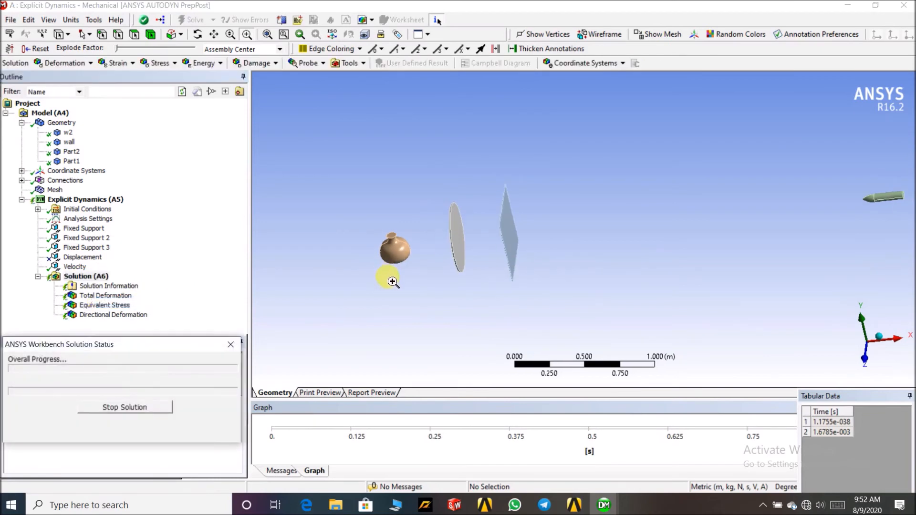
scroll(392, 287, "down", 3)
middle_click_drag(539, 285, 568, 292)
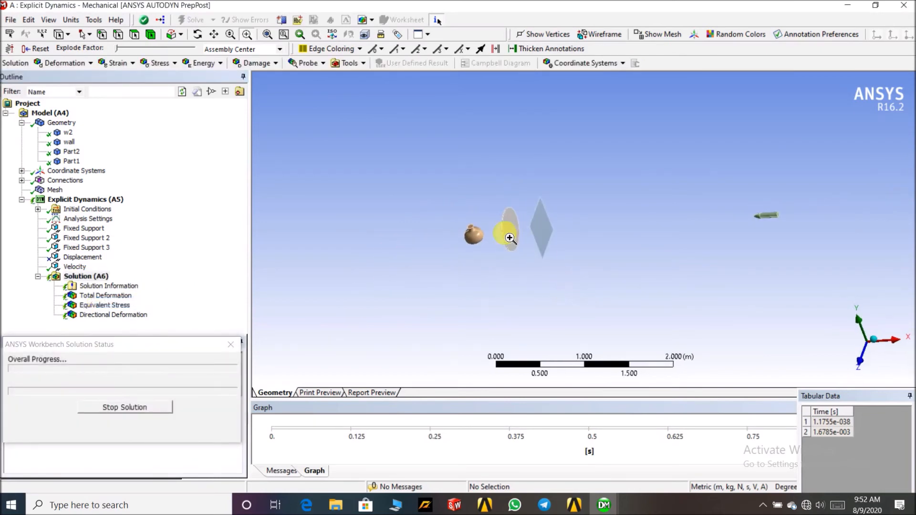
scroll(845, 260, "up", 2)
middle_click_drag(774, 301, 674, 304)
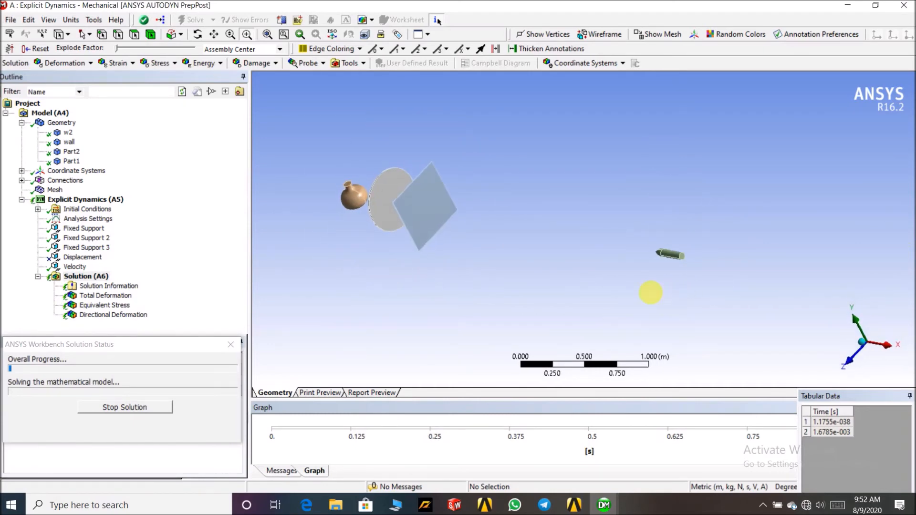
right_click_drag(338, 171, 698, 298)
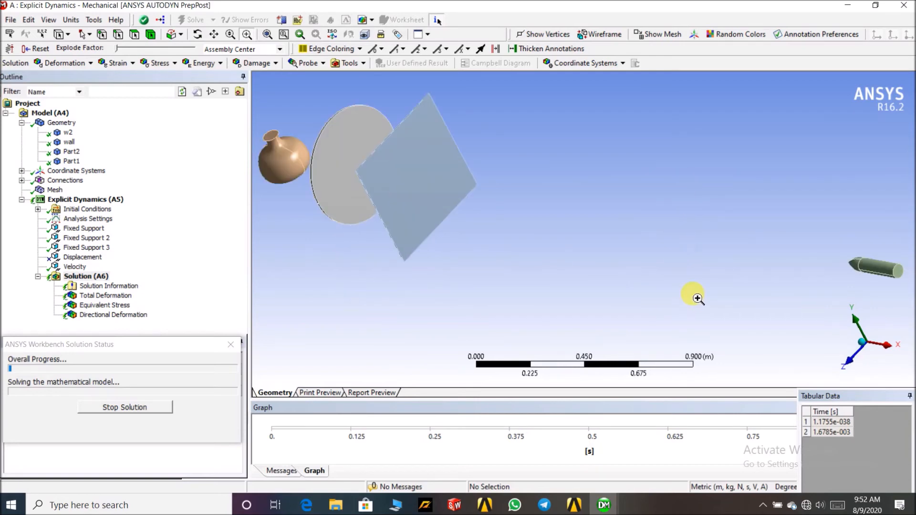
scroll(633, 288, "down", 1)
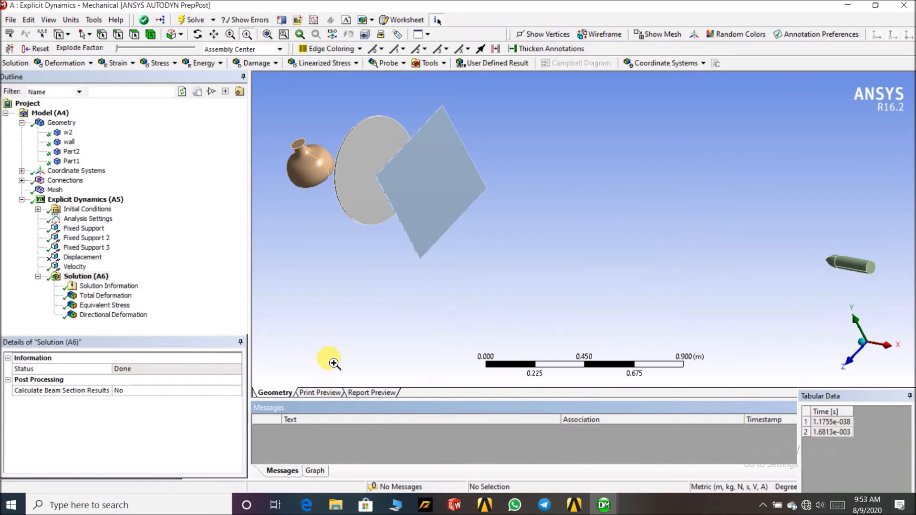
Examine the recalculated Total Deformation of the pot, bullet and both plates from several angles.
left_click(103, 296)
middle_click_drag(579, 198, 517, 238)
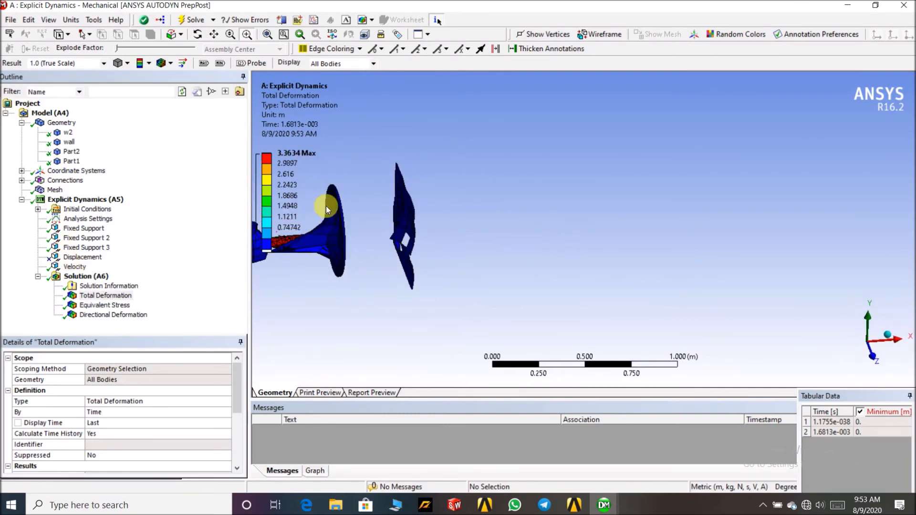
scroll(350, 243, "down", 3)
middle_click_drag(431, 284, 368, 262)
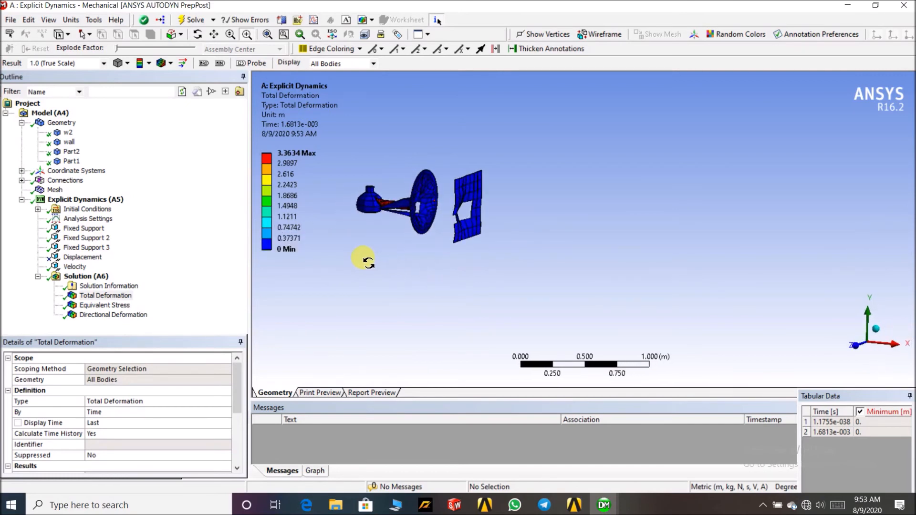
scroll(438, 275, "up", 5)
middle_click_drag(438, 274, 412, 307)
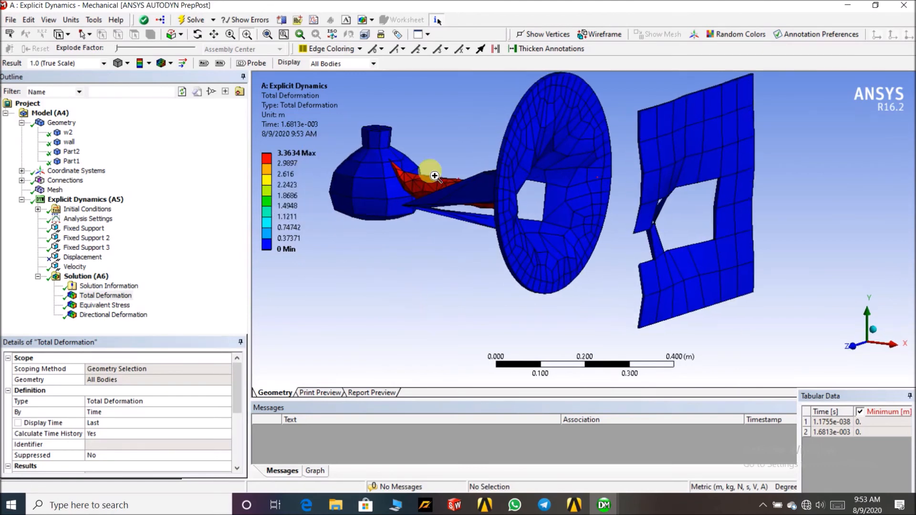
Hide the pot body Part1 and examine the Total Deformation of the bullet and round plate without it.
left_click(77, 162)
right_click(78, 164)
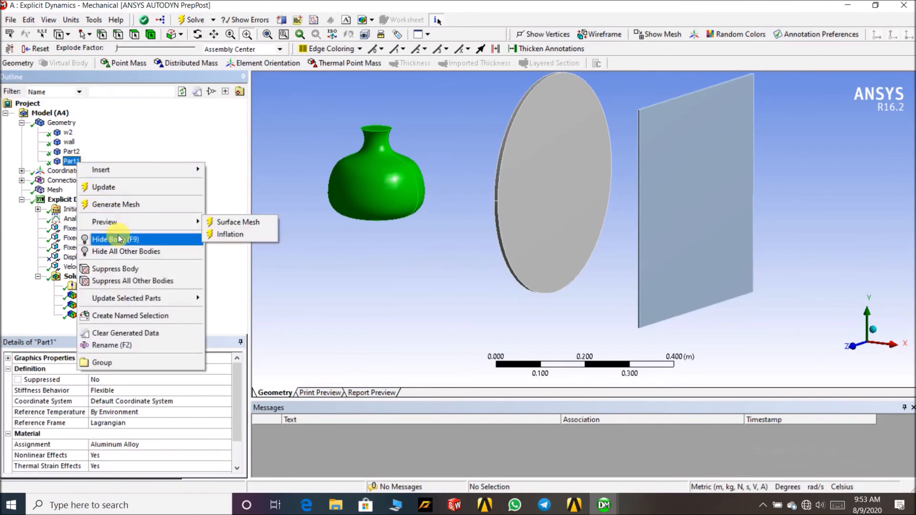
left_click(115, 238)
left_click(116, 297)
middle_click_drag(409, 255, 323, 312)
left_click_drag(308, 293, 370, 327)
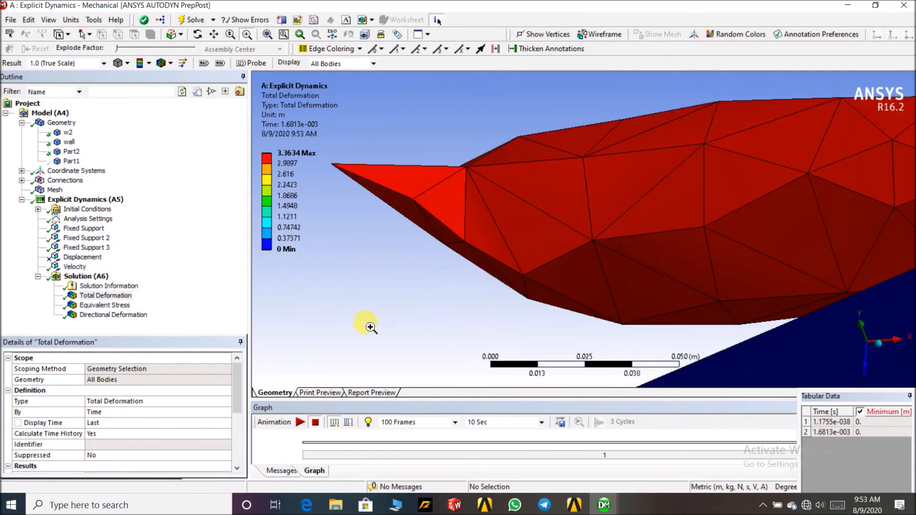
middle_click_drag(459, 279, 467, 272)
scroll(467, 272, "down", 4)
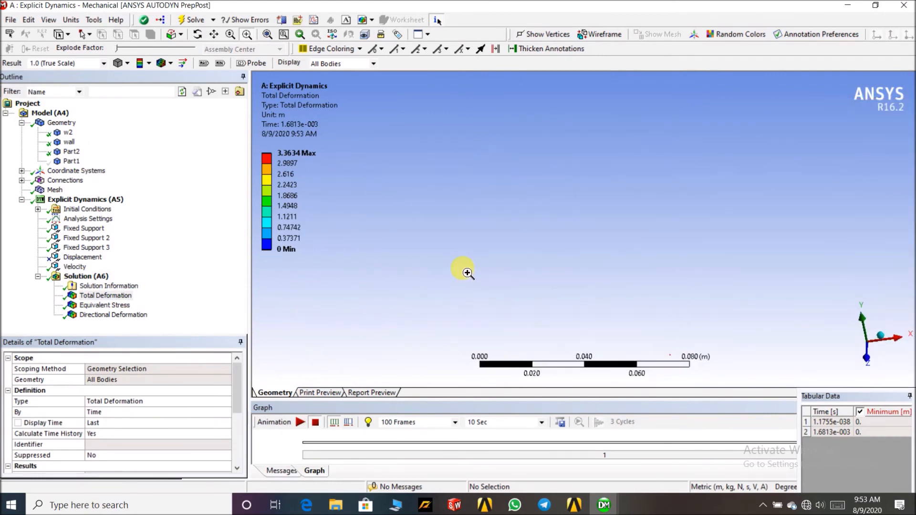
scroll(467, 272, "down", 2)
middle_click_drag(474, 286, 440, 222)
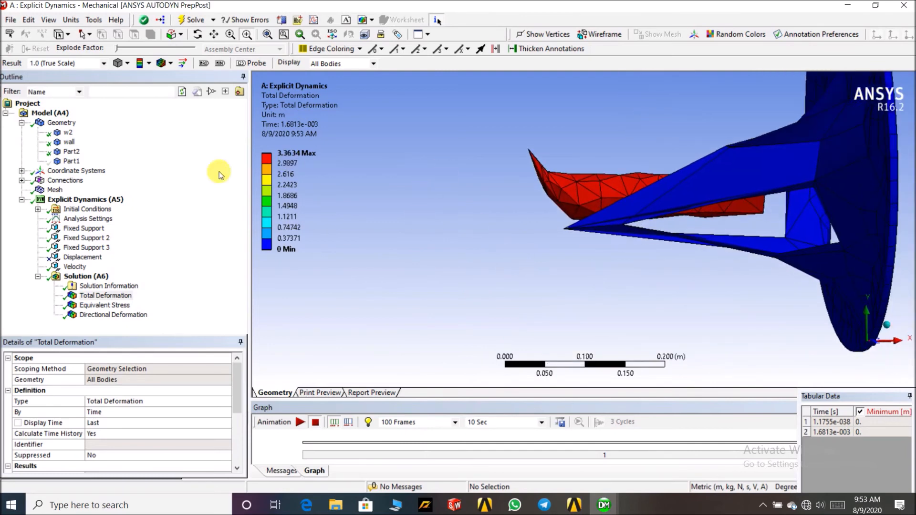
Show the hidden pot body Part1 again.
left_click(72, 161)
right_click(71, 161)
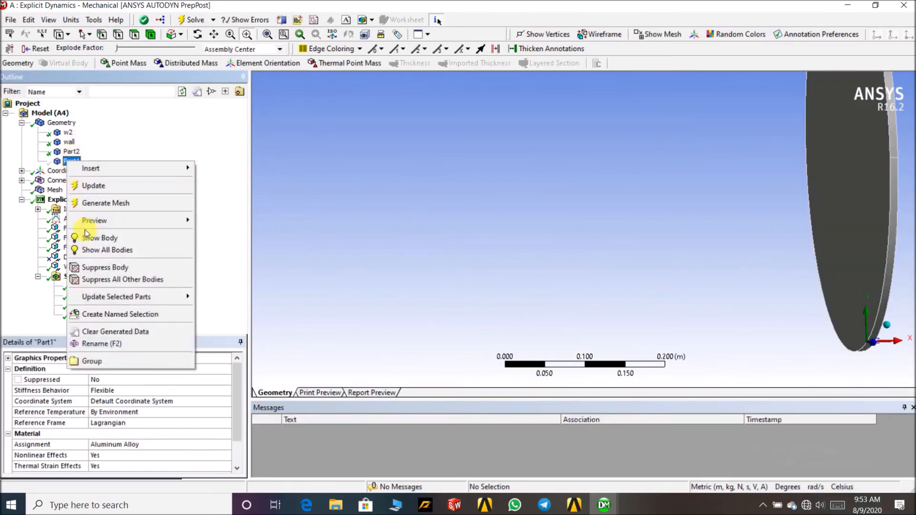
left_click(100, 237)
scroll(362, 249, "down", 4)
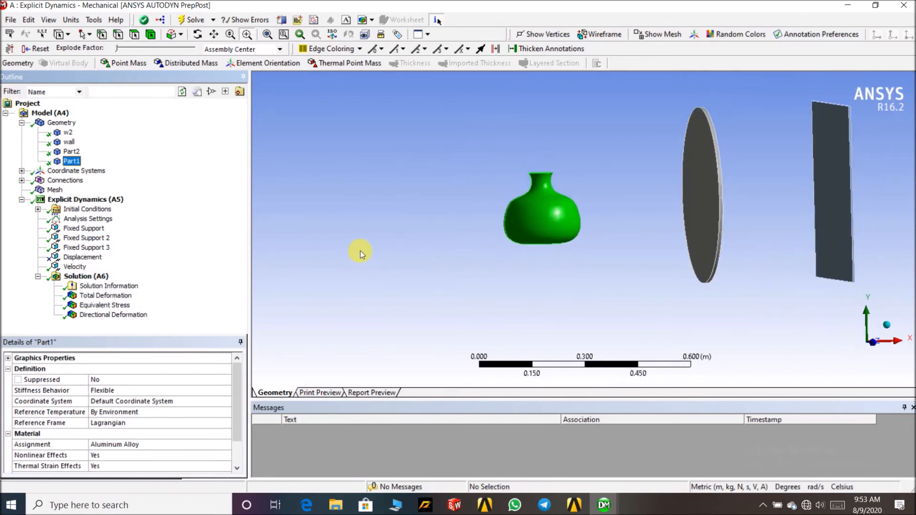
Examine the Equivalent Stress where the bullet tip meets the pot, and play the stress animation.
left_click(125, 305)
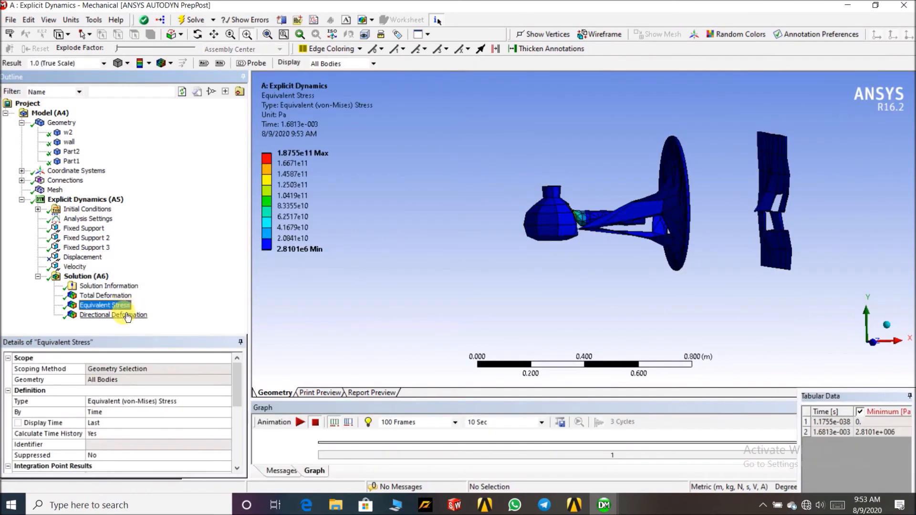
middle_click_drag(529, 262, 493, 277)
left_click_drag(558, 172, 638, 241)
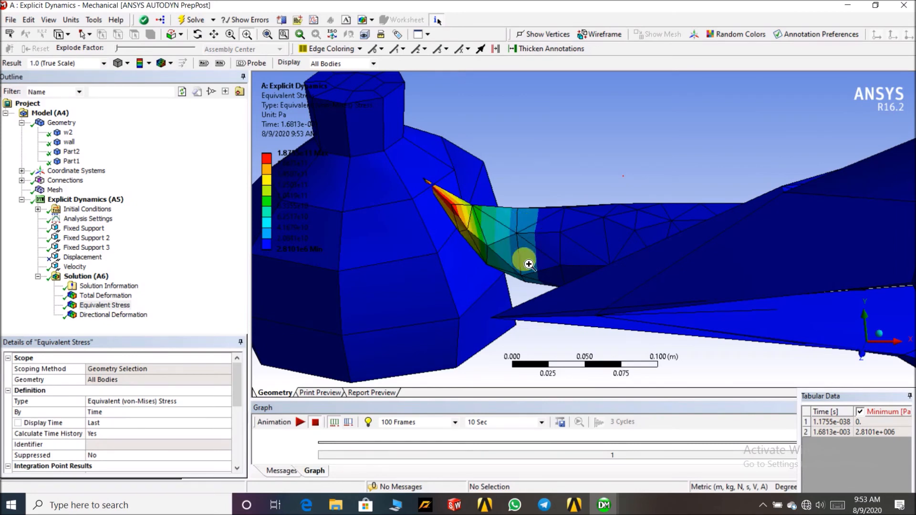
middle_click_drag(589, 167, 553, 141)
mouse_move(372, 84)
left_mouse_down()
mouse_move(433, 137)
mouse_move(370, 78)
left_mouse_up()
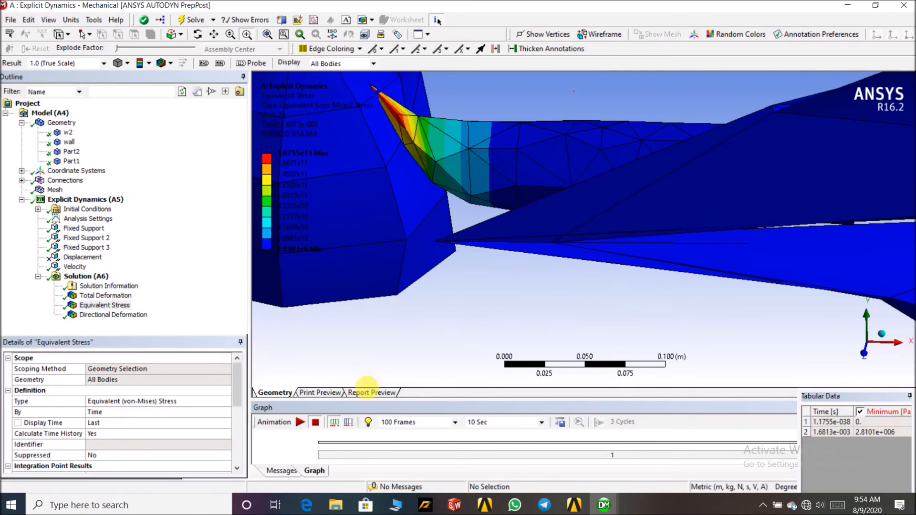
left_click(299, 422)
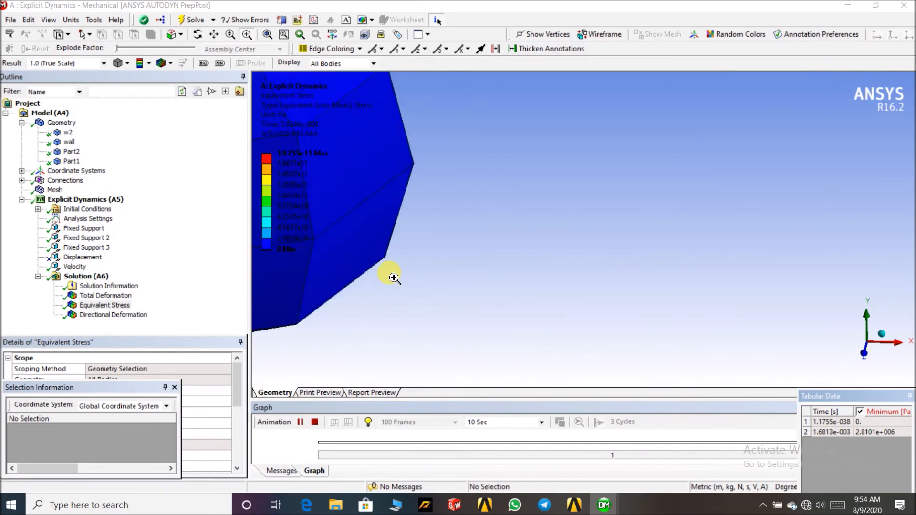
scroll(394, 278, "down", 8)
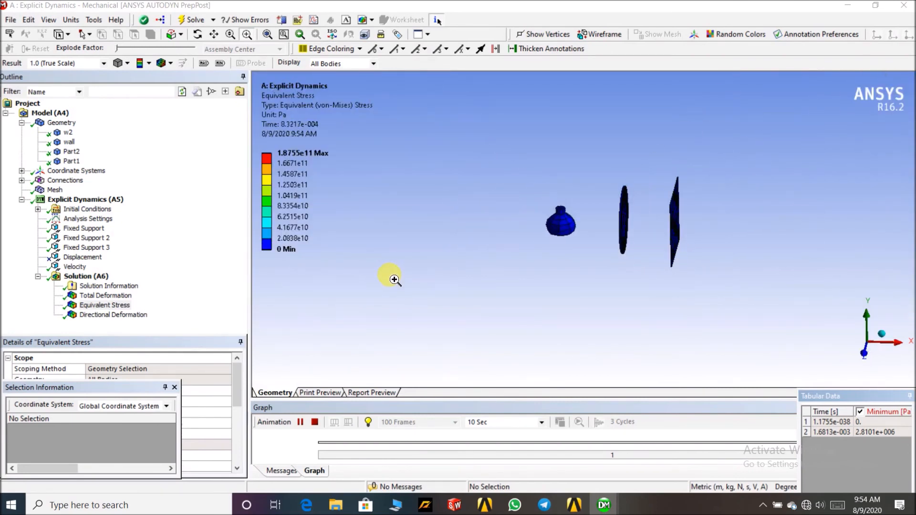
Examine the running Equivalent Stress animation from several angles, following the bullet through both plates into the pot.
scroll(400, 281, "up", 5)
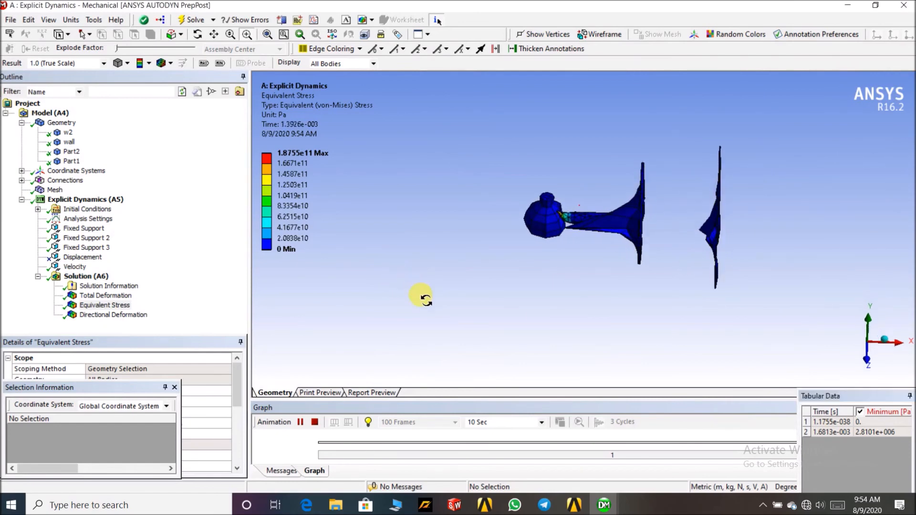
middle_click_drag(422, 309, 441, 287)
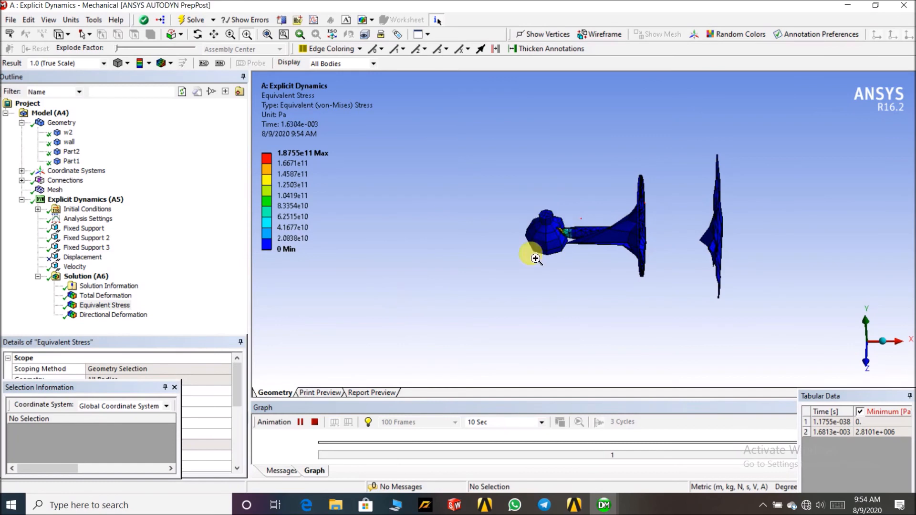
scroll(399, 288, "down", 2)
scroll(612, 324, "down", 4)
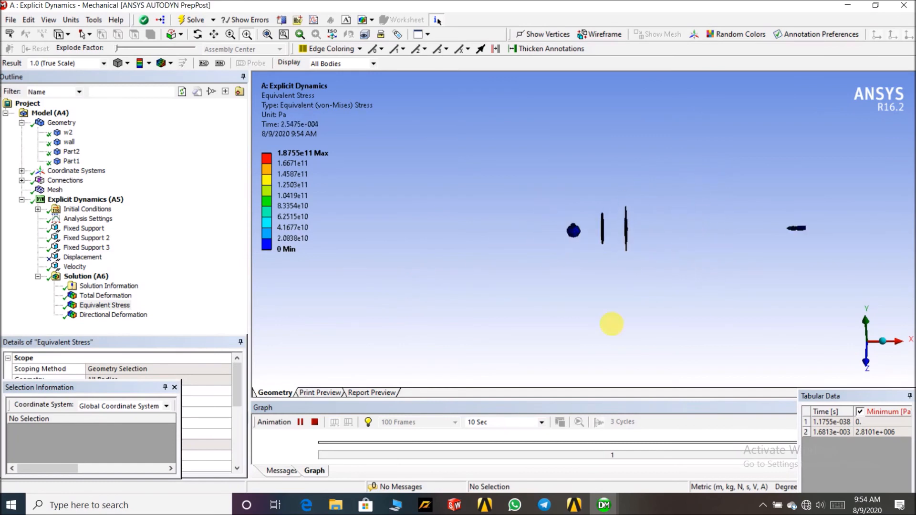
left_click_drag(787, 220, 830, 264)
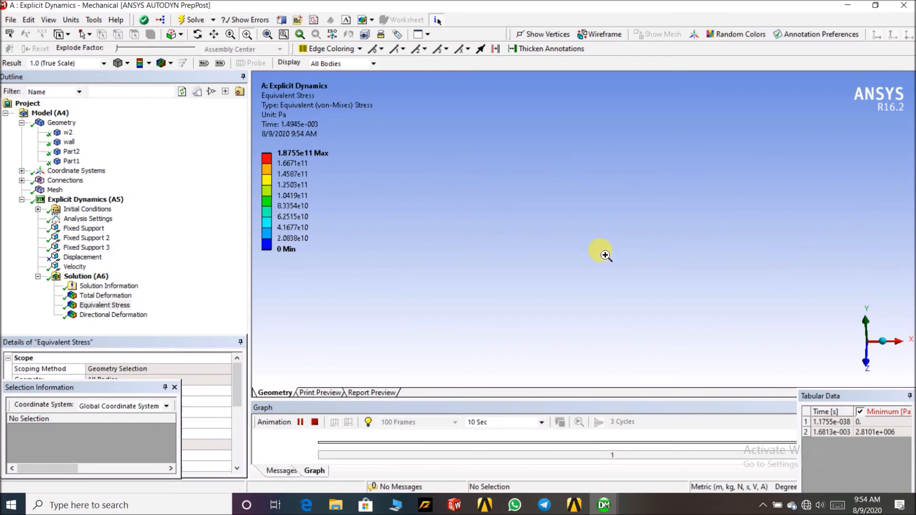
scroll(605, 259, "down", 5)
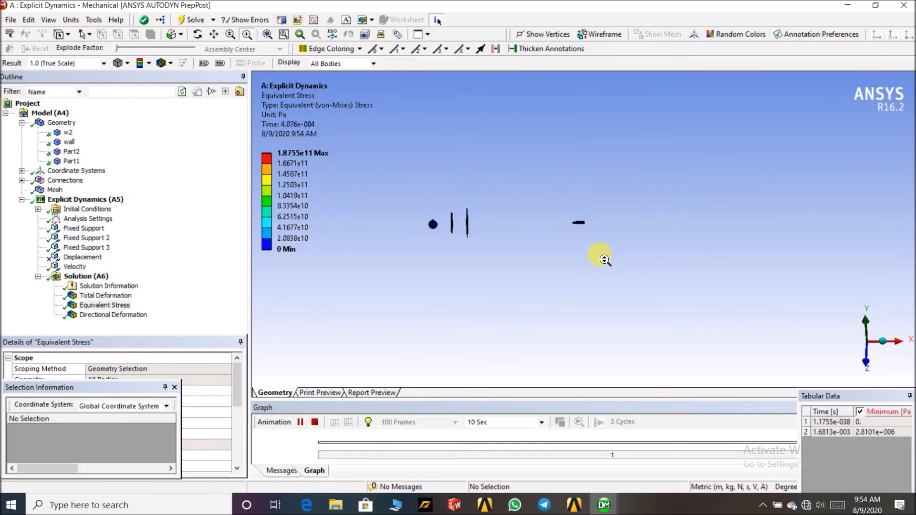
left_click_drag(409, 212, 491, 270)
middle_click_drag(562, 222, 524, 176)
left_click_drag(516, 164, 658, 257)
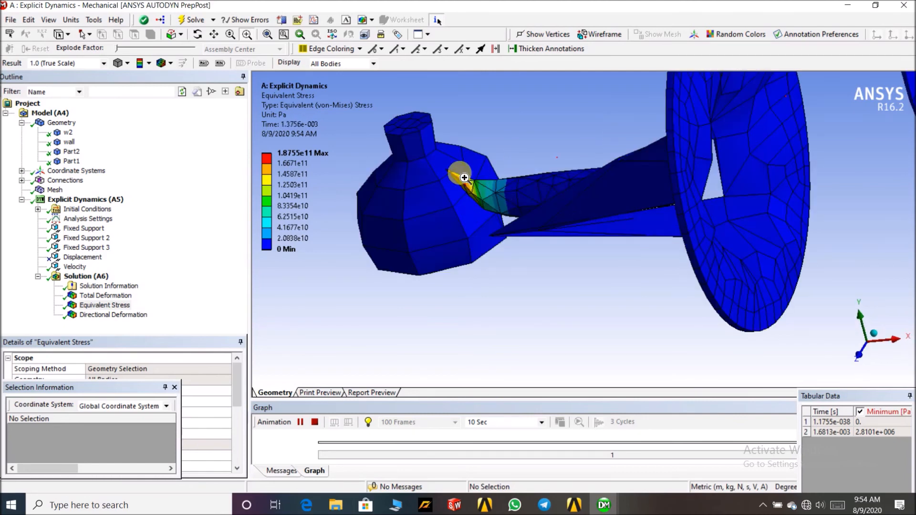
scroll(433, 261, "down", 2)
scroll(432, 262, "down", 3)
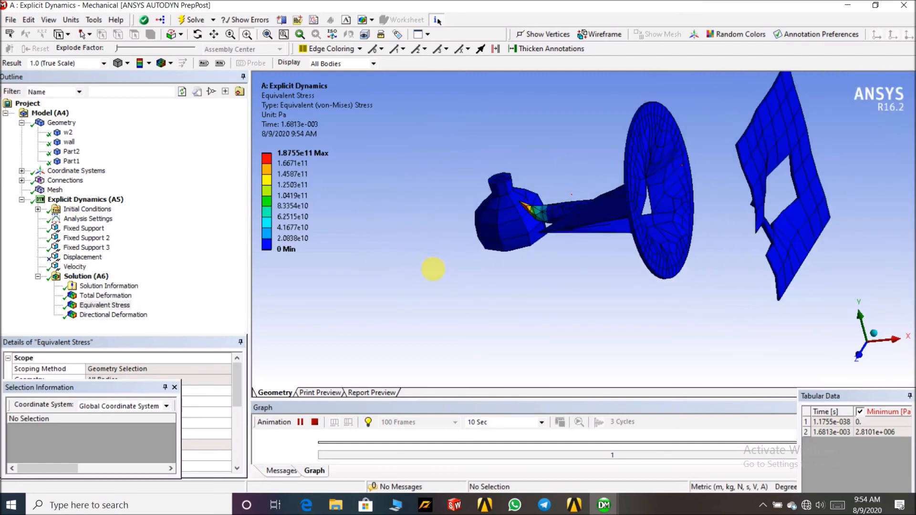
Change the material assignment of the pot body Part1 to Polyethylene.
left_click(67, 132)
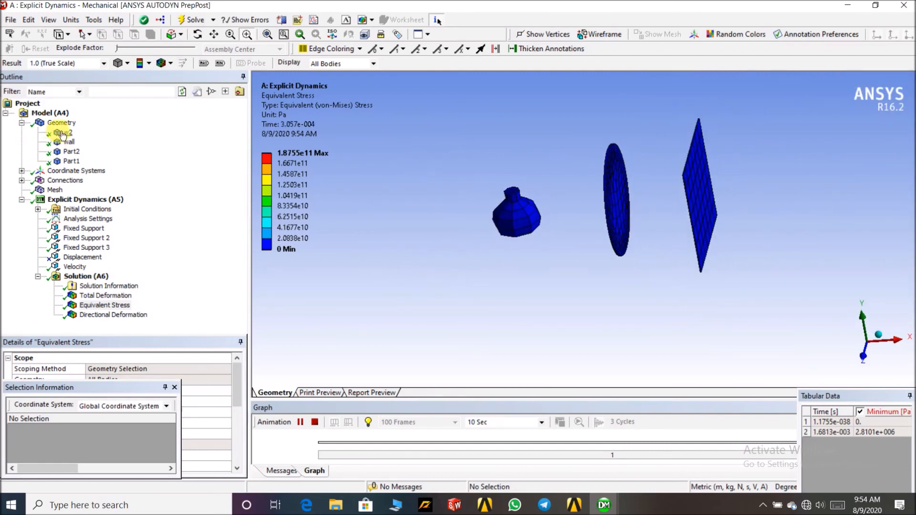
left_click(70, 162)
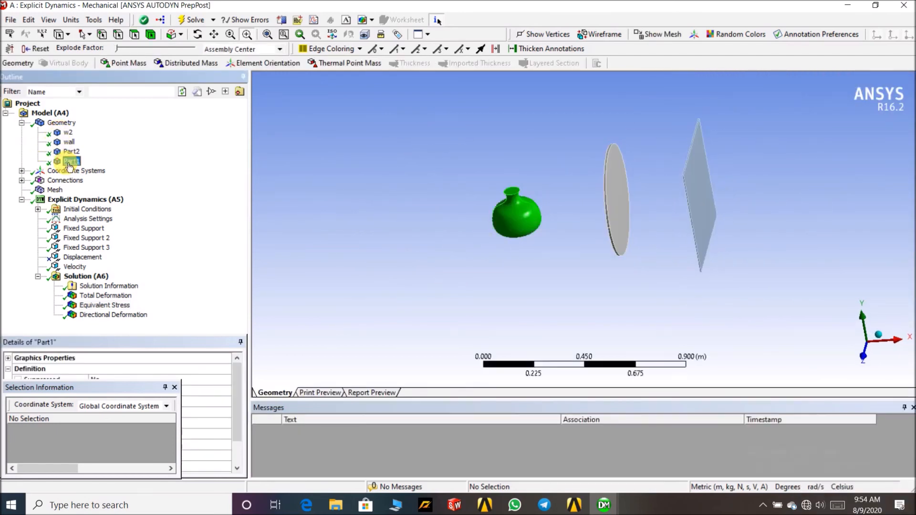
left_click(125, 345)
left_click(224, 446)
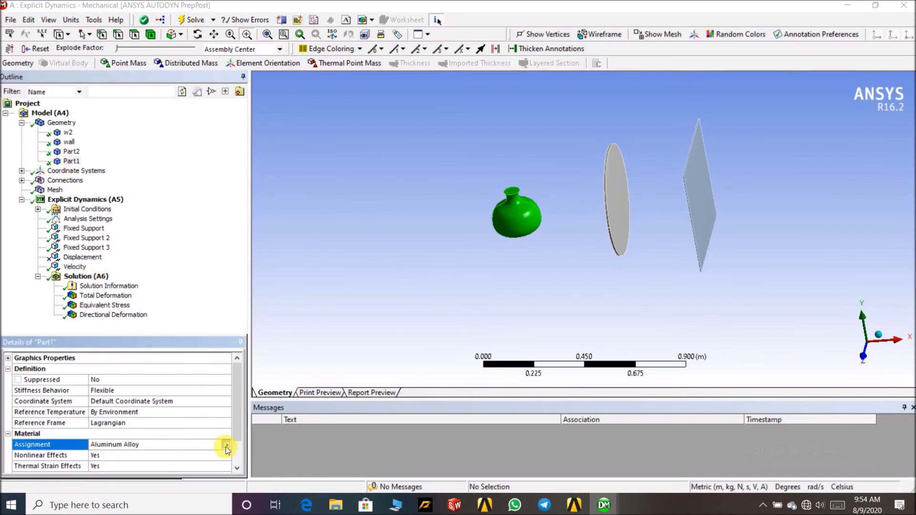
left_click(225, 447)
left_click(262, 438)
Solve the explicit dynamics analysis again with the polyethylene pot.
left_click(91, 276)
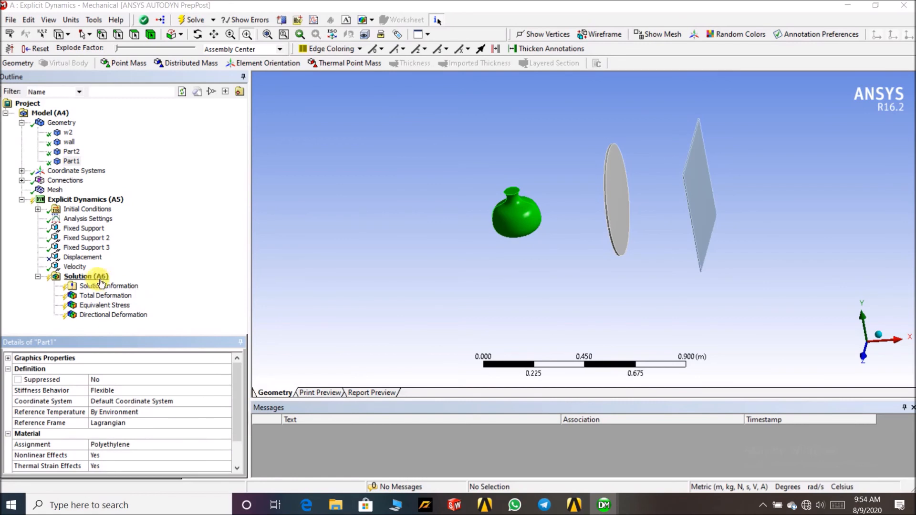
right_click(95, 277)
left_click(122, 307)
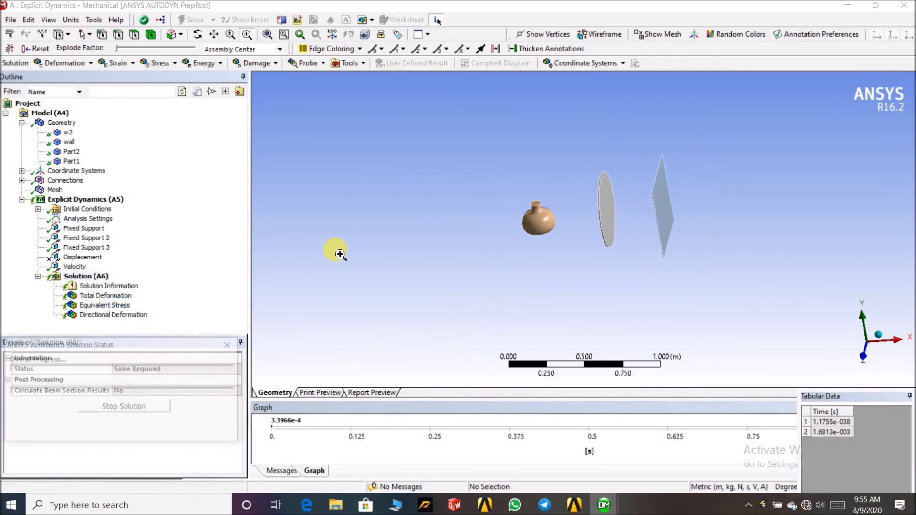
scroll(350, 300, "down", 4)
left_click_drag(506, 185, 836, 277)
middle_click_drag(660, 312, 599, 307)
left_click_drag(356, 159, 783, 272)
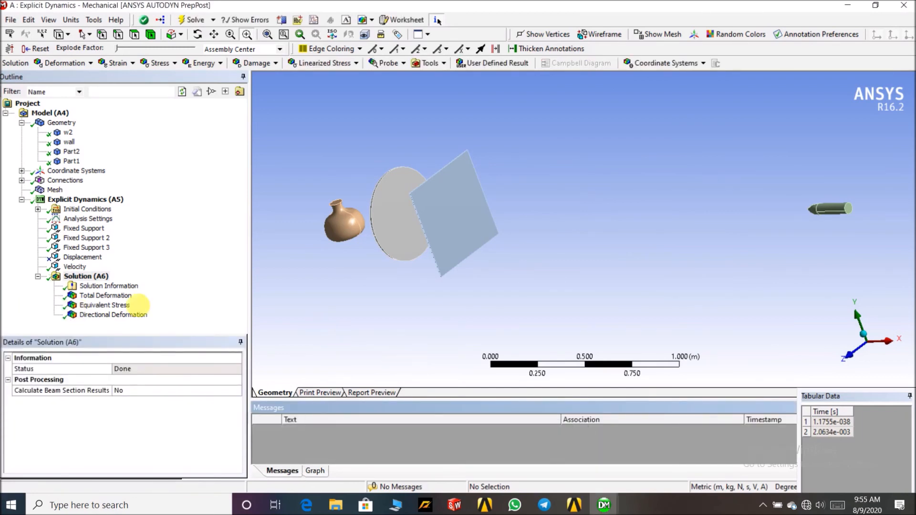
Examine the recalculated Total Deformation of the plates and pot, and check the bullet's Velocity load.
left_click(126, 298)
scroll(451, 275, "up", 2)
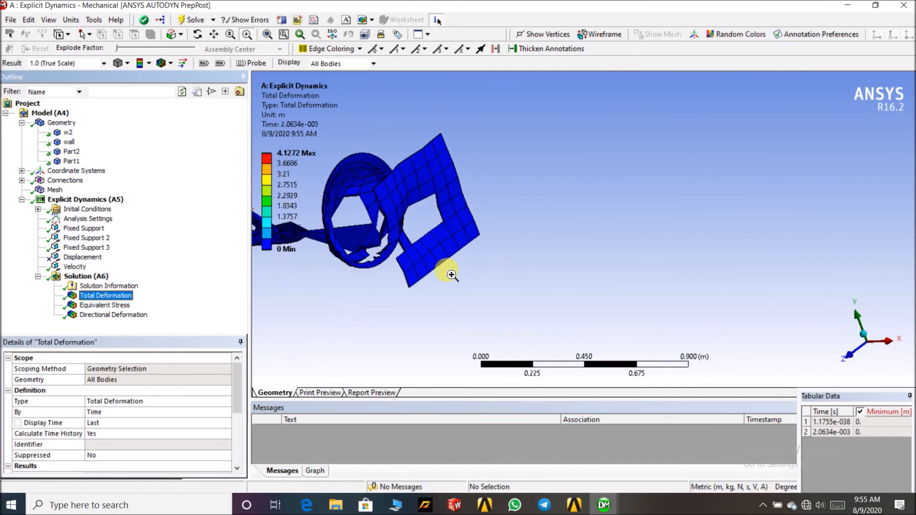
scroll(451, 275, "down", 3)
left_click(80, 267)
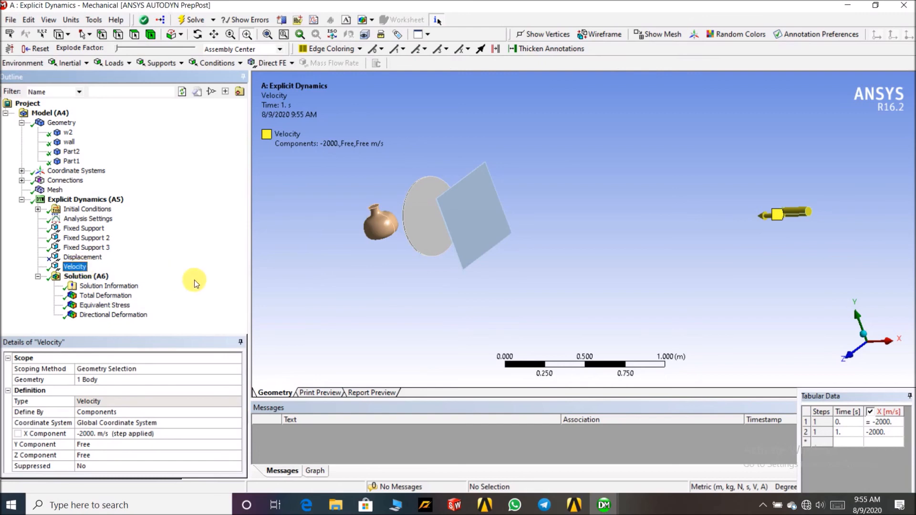
Examine the X-axis Directional Deformation of the bullet, torn pot and both plates up close.
left_click(108, 315)
scroll(459, 259, "up", 2)
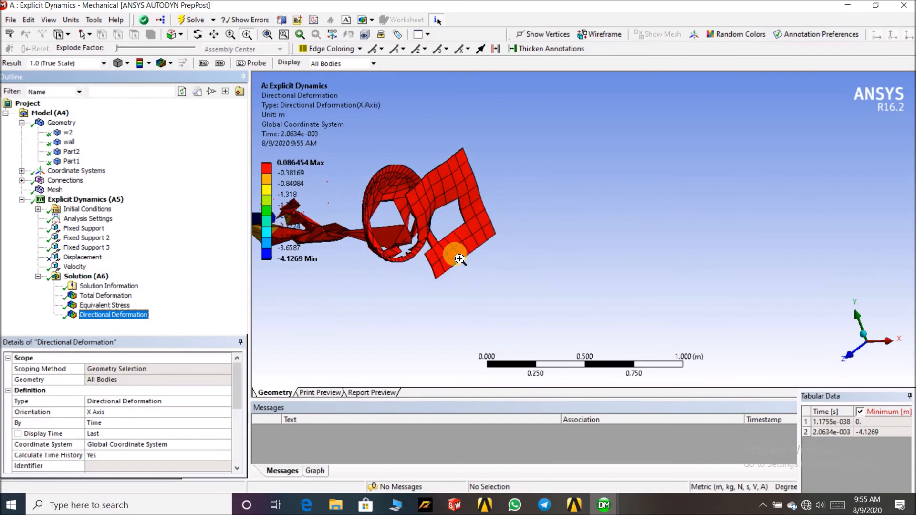
scroll(459, 259, "down", 4)
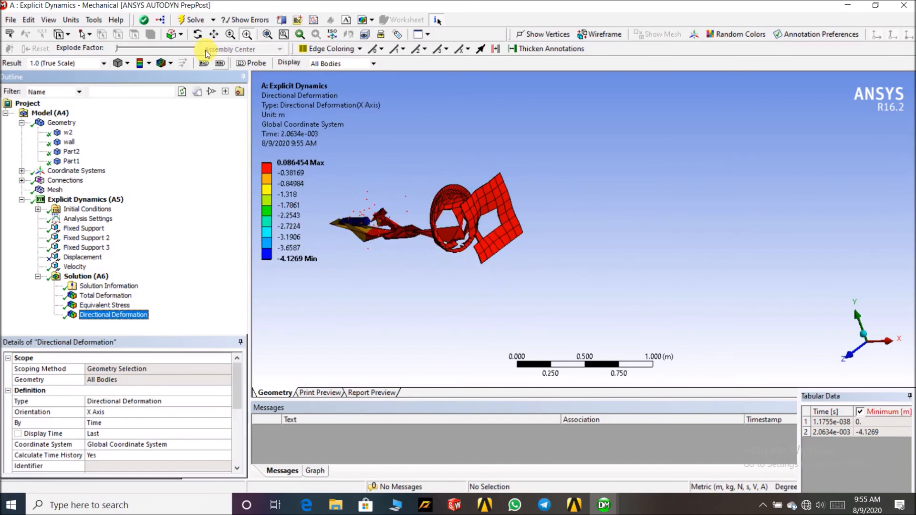
scroll(376, 204, "down", 1)
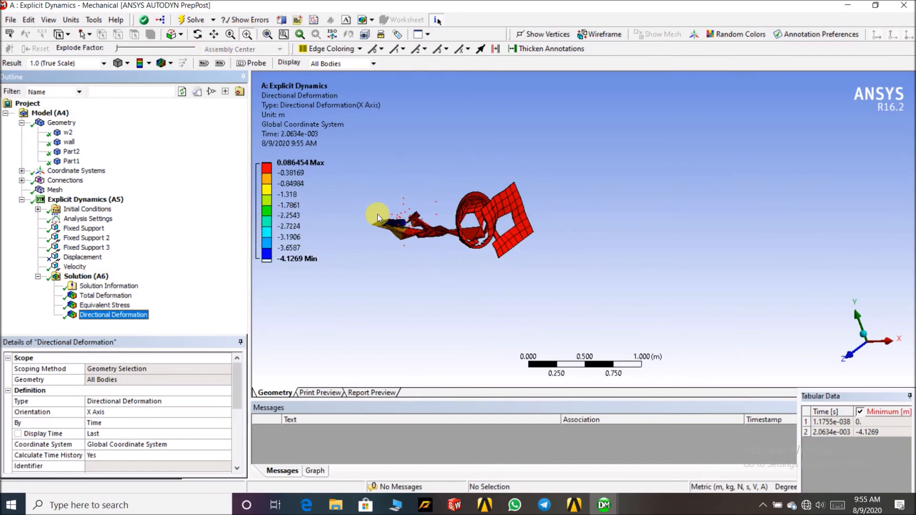
scroll(379, 212, "down", 1)
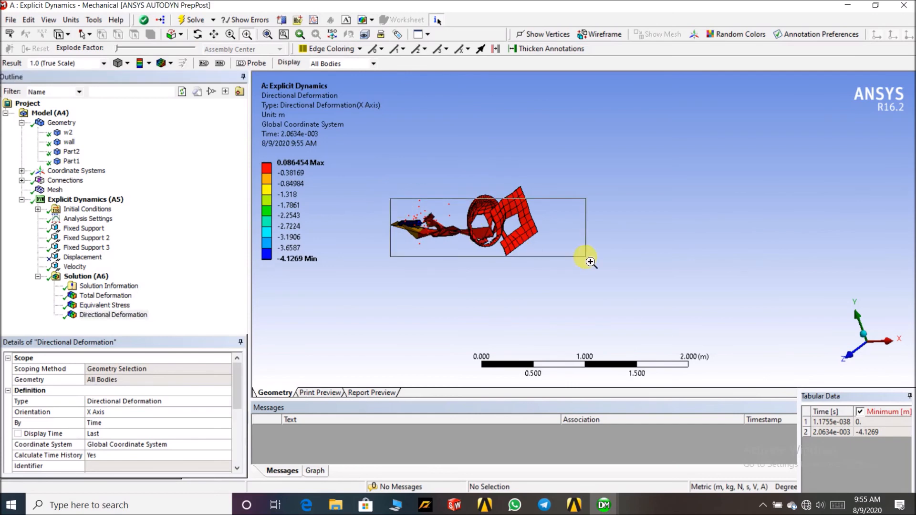
scroll(549, 274, "up", 5)
middle_click_drag(514, 297, 513, 295)
scroll(453, 289, "down", 1)
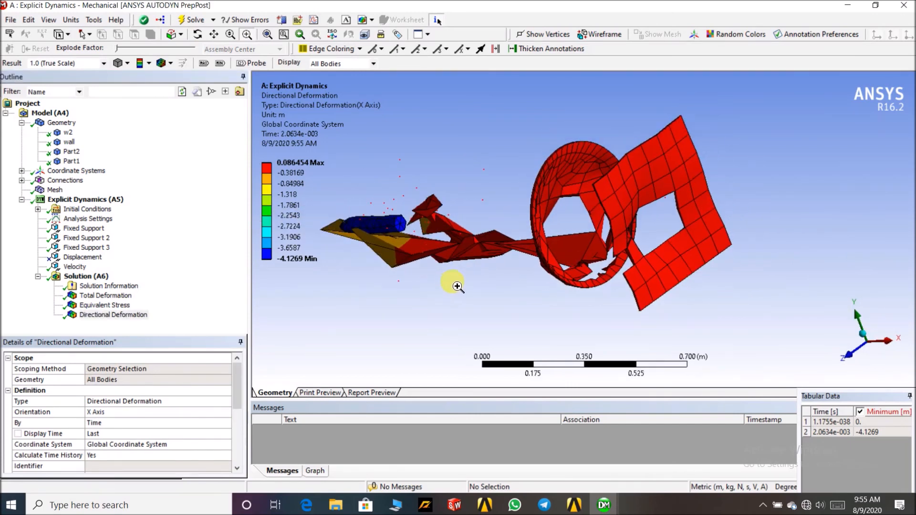
middle_click_drag(581, 294, 587, 300)
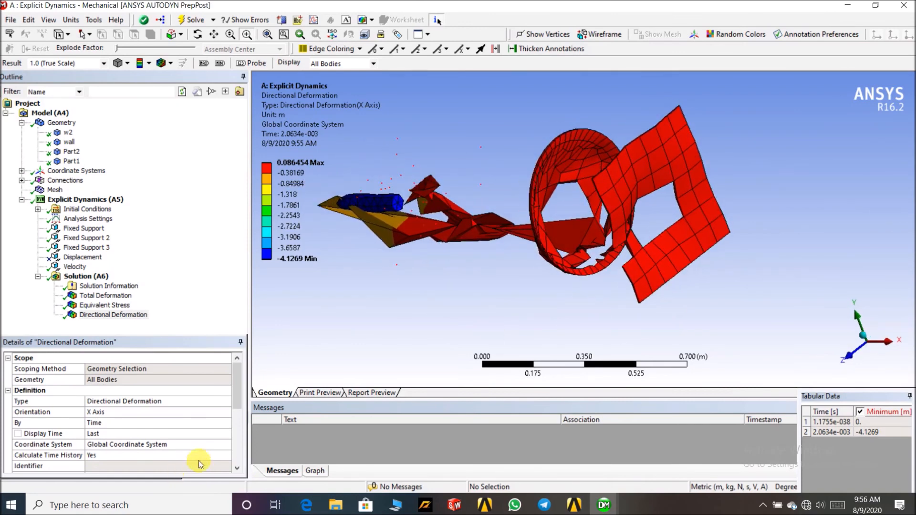
Examine the recalculated Equivalent Stress on the bullet, polyethylene pot and pierced plates.
left_click(106, 305)
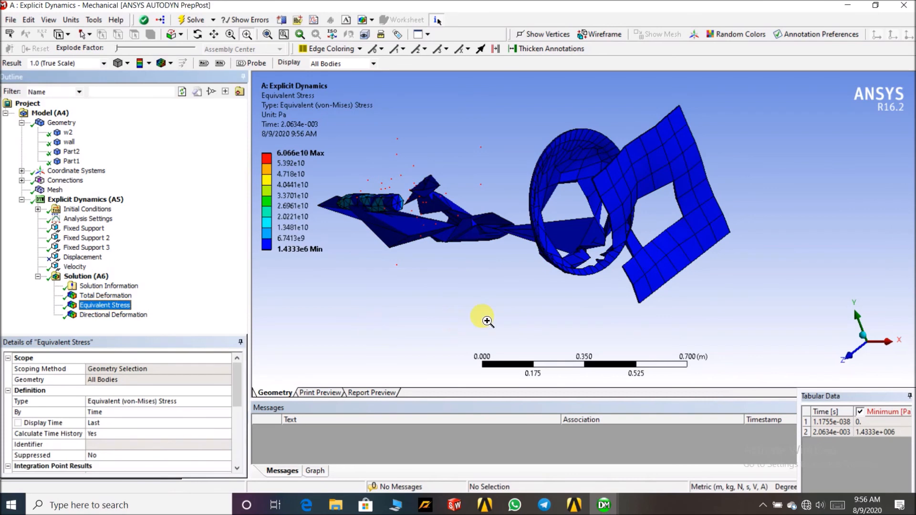
mouse_move(488, 316)
middle_mouse_down()
mouse_move(493, 308)
mouse_move(482, 309)
middle_mouse_up()
left_click(290, 250)
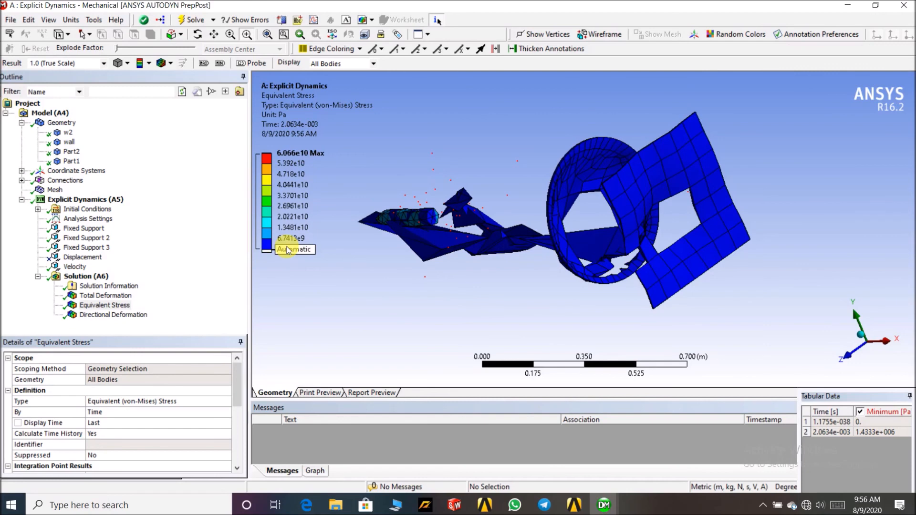
left_click(481, 309)
middle_click_drag(533, 318, 528, 313)
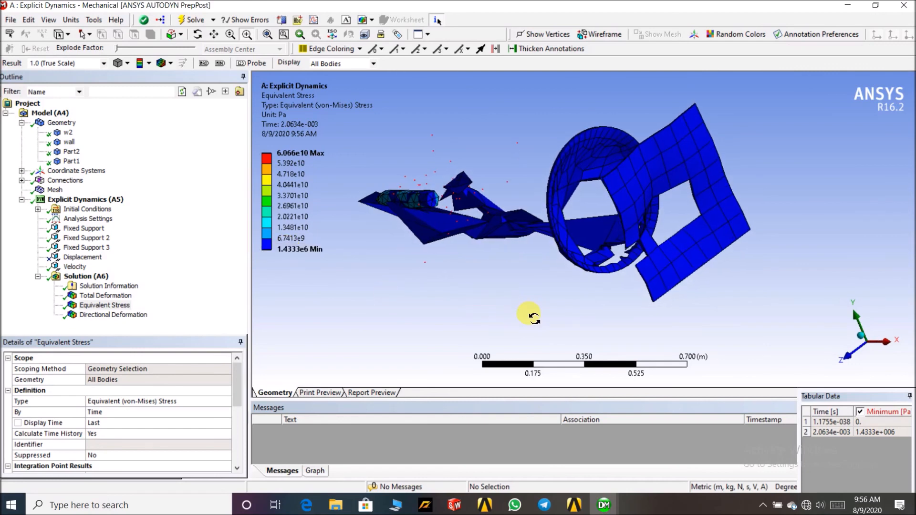
Check the solver output and play the Total Deformation animation of the bullet impact.
left_click(107, 296)
middle_click_drag(470, 260, 470, 264)
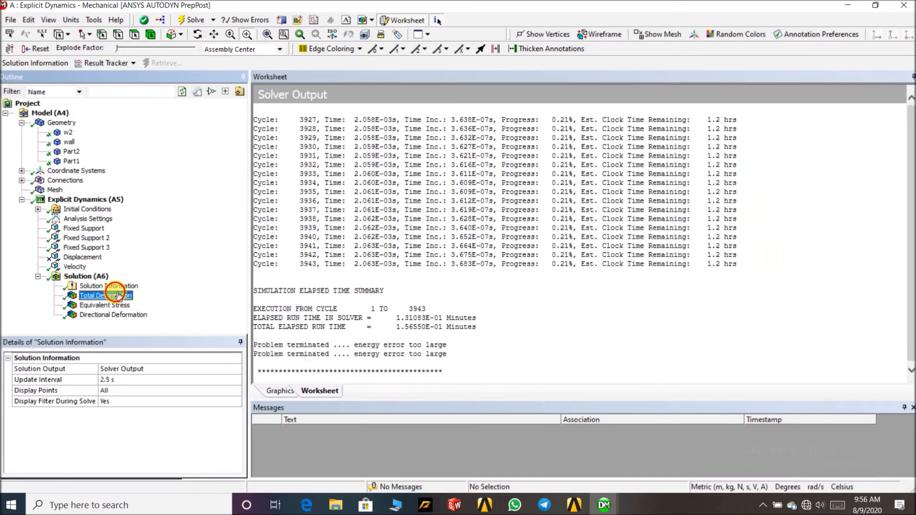
left_click(107, 296)
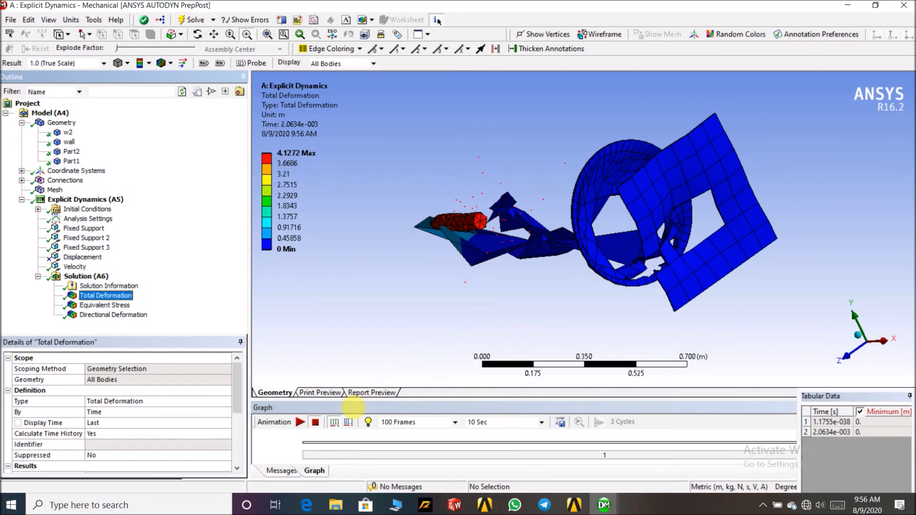
left_click(300, 422)
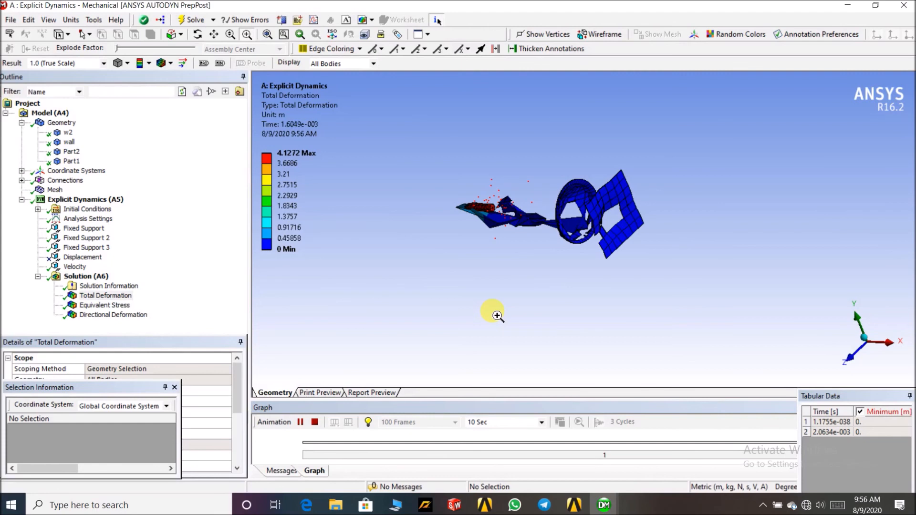
left_click_drag(440, 168, 568, 242)
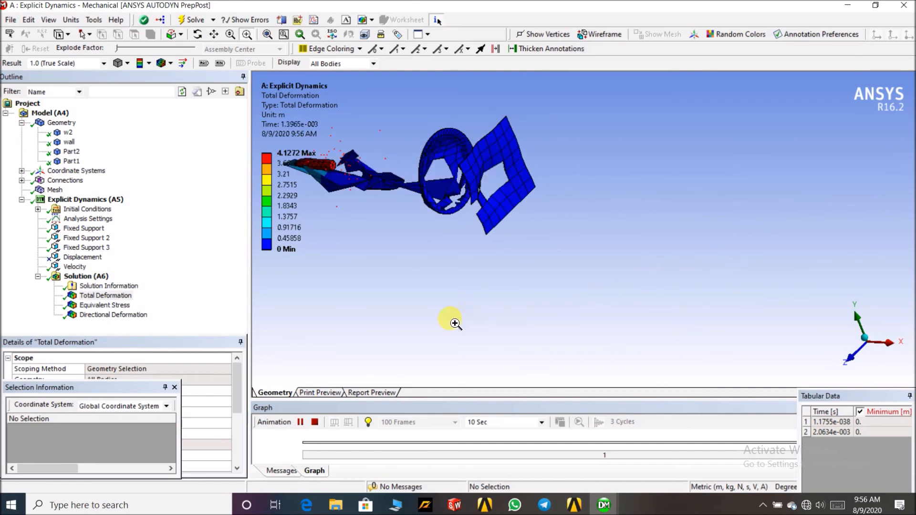
Stop the Total Deformation animation and start exporting it as a video file.
left_click(314, 423)
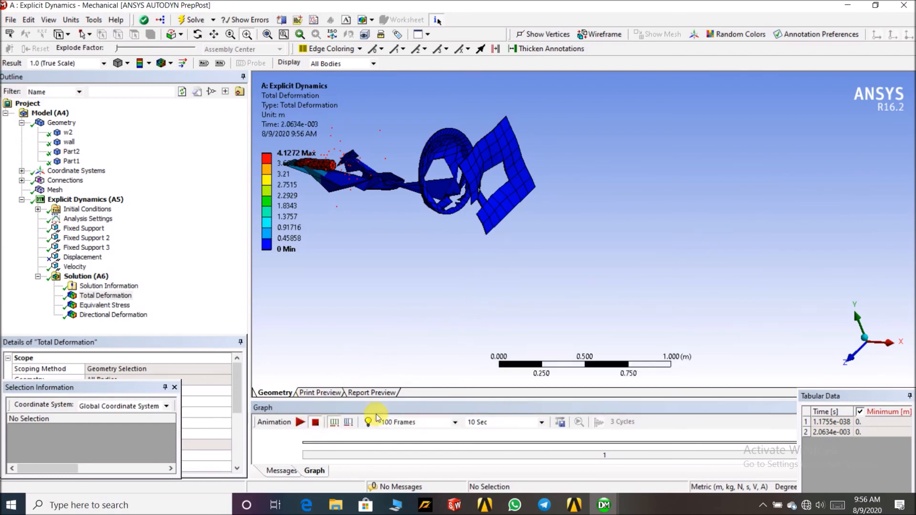
left_click(562, 423)
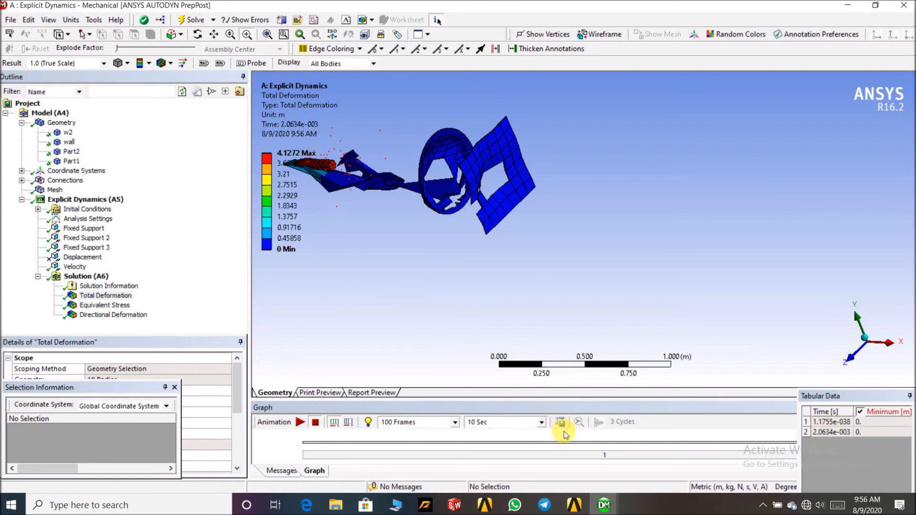